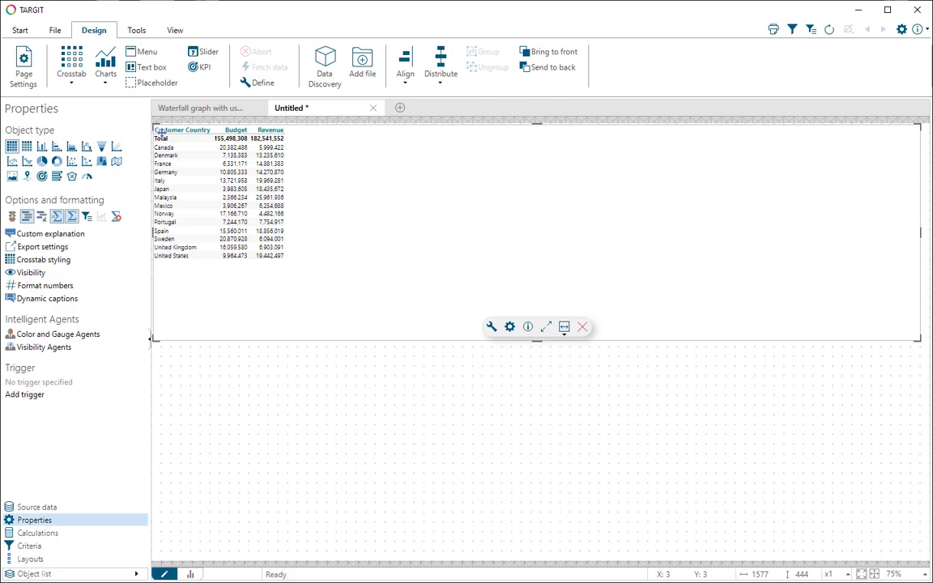
Switch to the browser to examine the example waterfall chart image, and return to TARGIT.
{"action": "key", "text": "alt+Tab"}
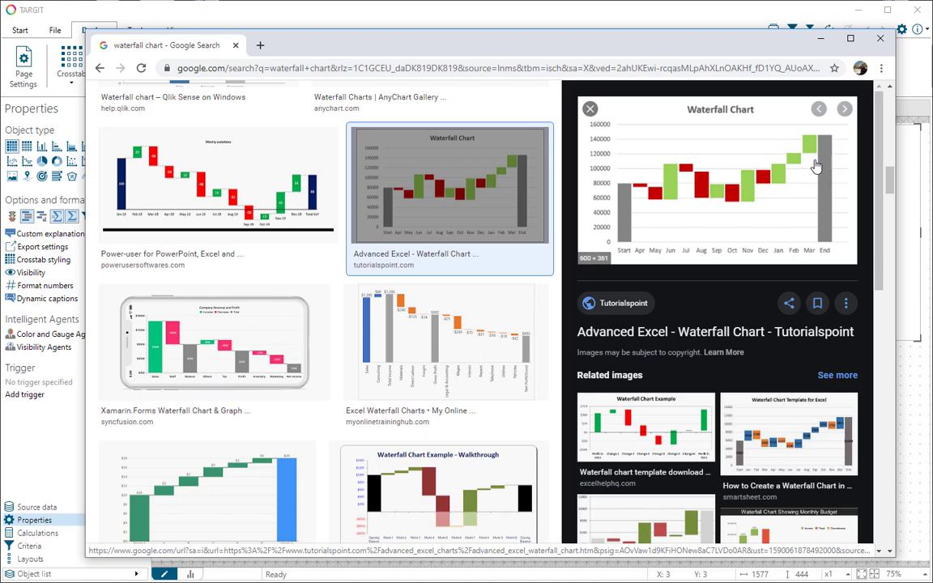
{"action": "left_click", "coordinate": [821, 39]}
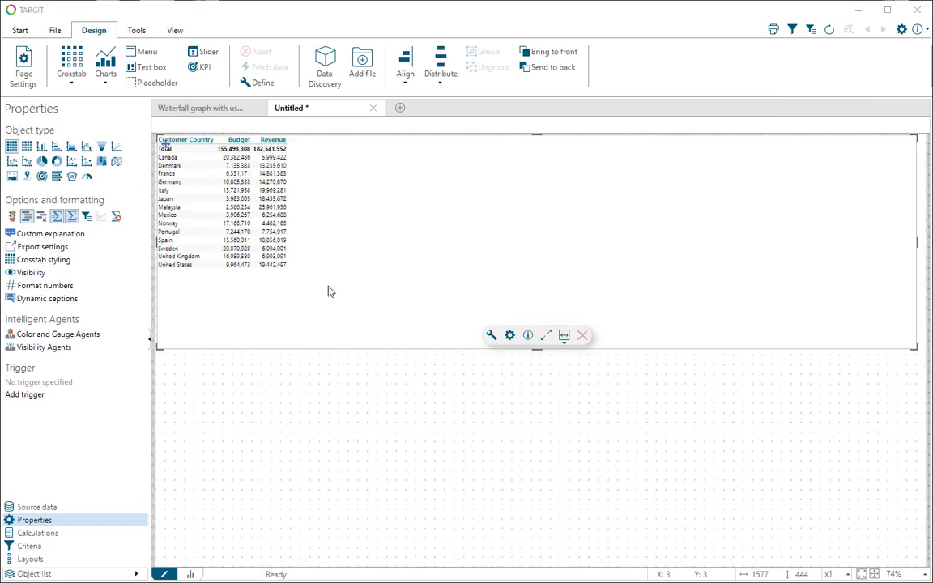
Start a new user dimension in the source data and title it "WF groups".
{"action": "left_click", "coordinate": [110, 507]}
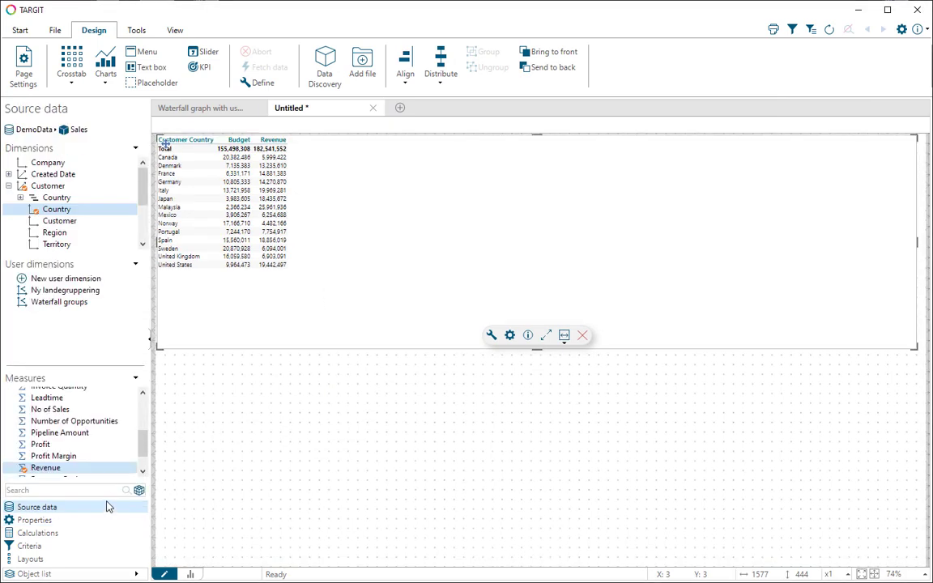
{"action": "left_click", "coordinate": [86, 279]}
{"action": "left_click", "coordinate": [291, 181]}
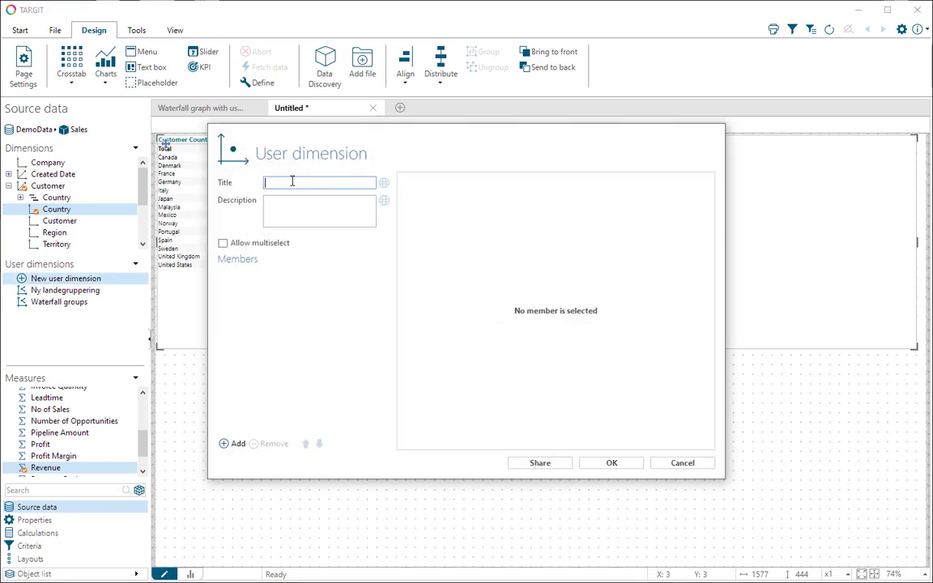
{"action": "type", "text": "WF groups"}
Add a first member without criteria, title it "Start value" and delete all its translations.
{"action": "left_click", "coordinate": [236, 445]}
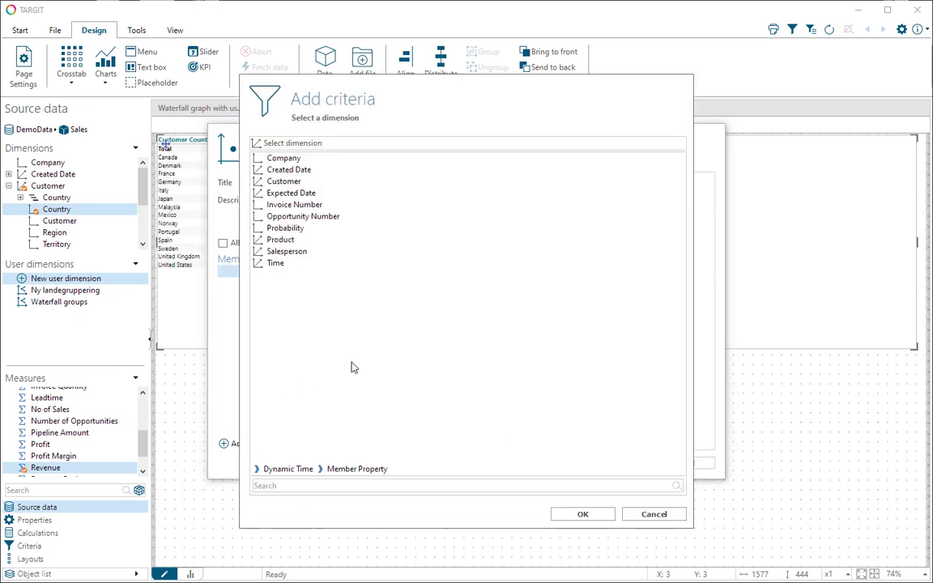
{"action": "left_click", "coordinate": [581, 516]}
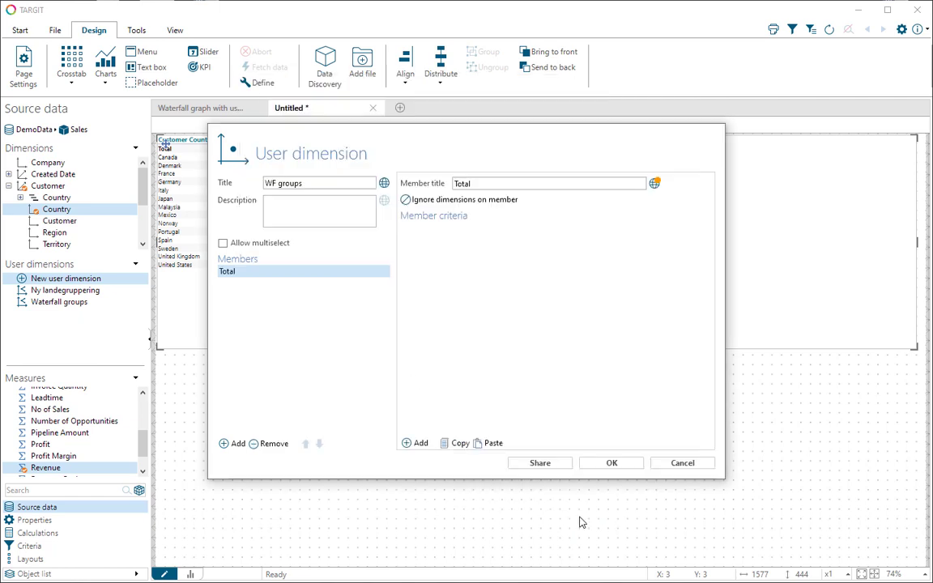
{"action": "double_click", "coordinate": [463, 183]}
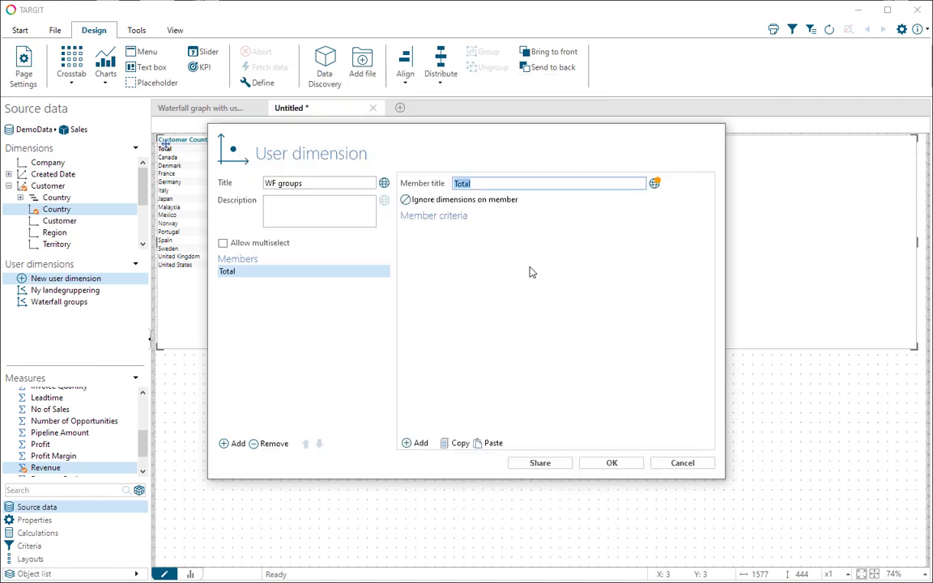
{"action": "type", "text": "Start value"}
{"action": "left_click", "coordinate": [654, 183]}
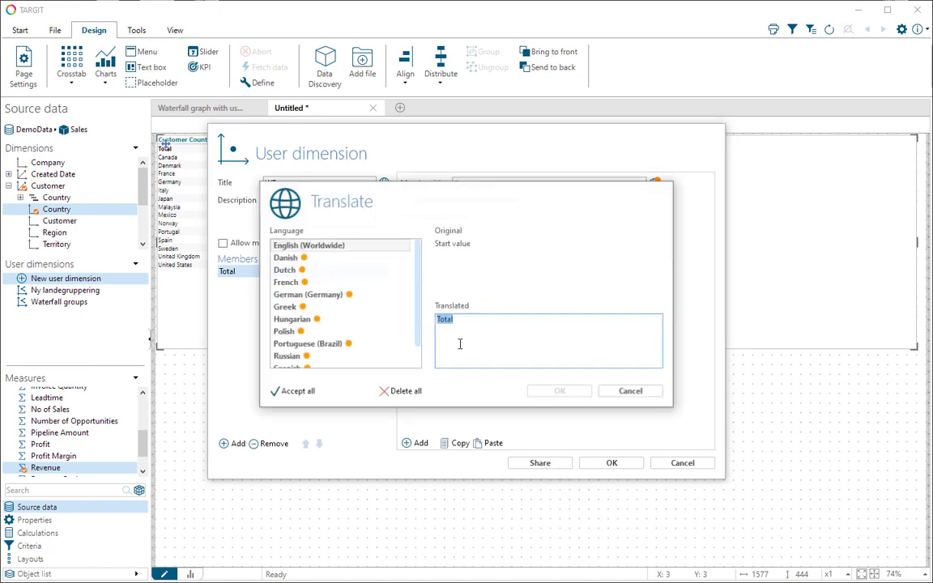
{"action": "left_click", "coordinate": [402, 391]}
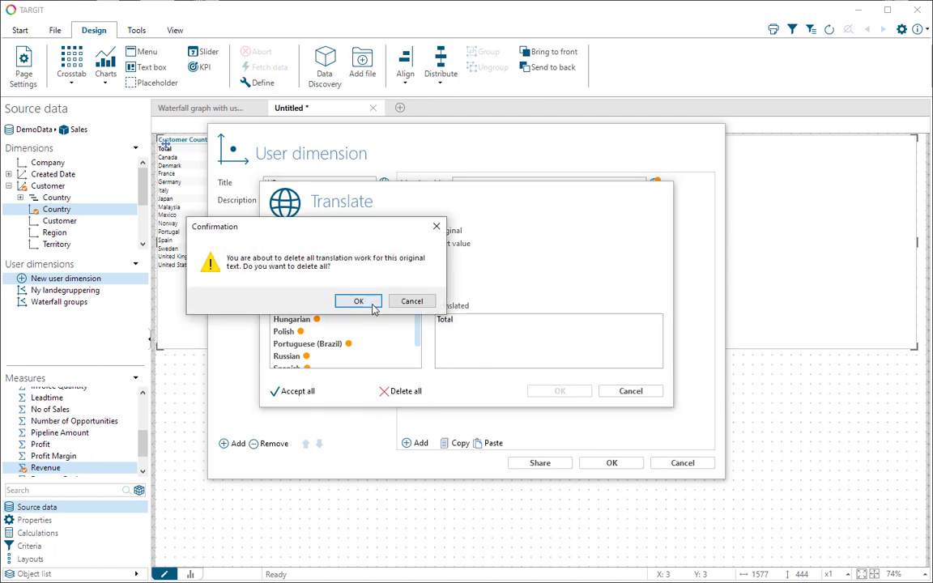
{"action": "left_click", "coordinate": [359, 301]}
{"action": "left_click", "coordinate": [563, 391]}
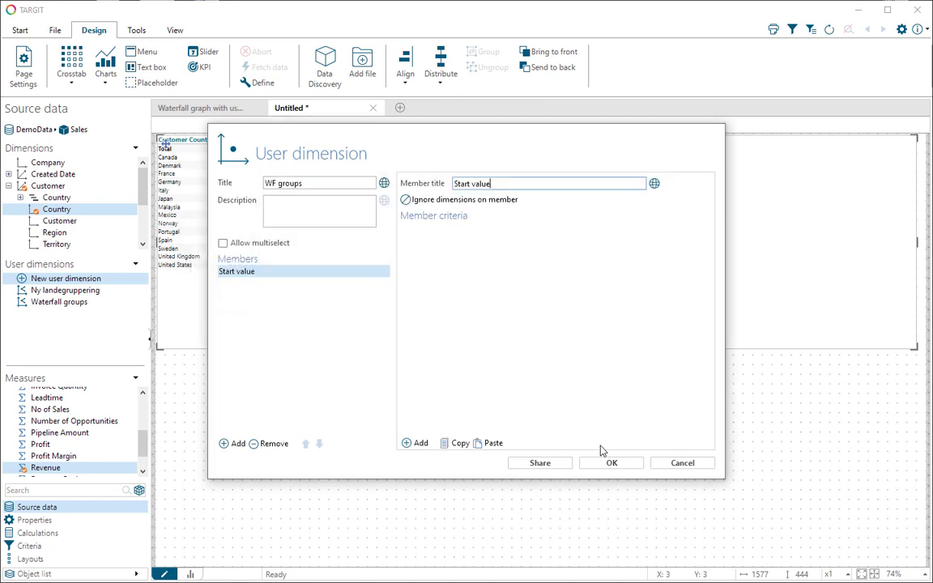
Add a second member without criteria, title it "Top 10 countries" and delete all its translations.
{"action": "left_click", "coordinate": [237, 445]}
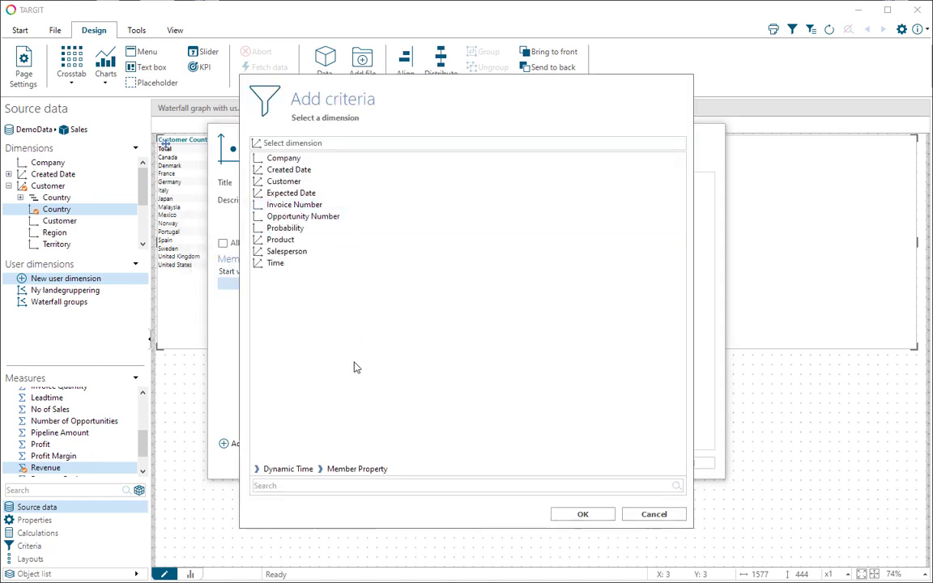
{"action": "left_click", "coordinate": [582, 514]}
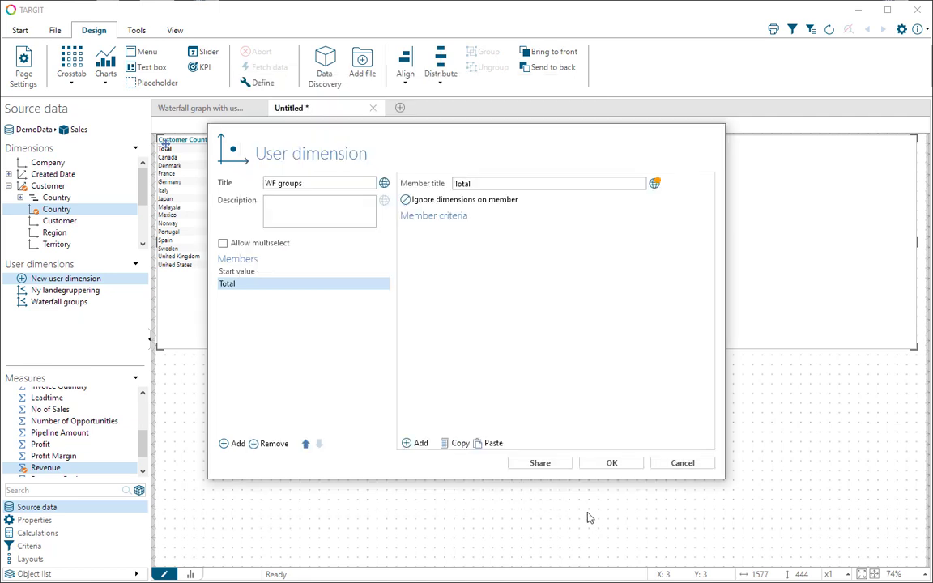
{"action": "double_click", "coordinate": [487, 183]}
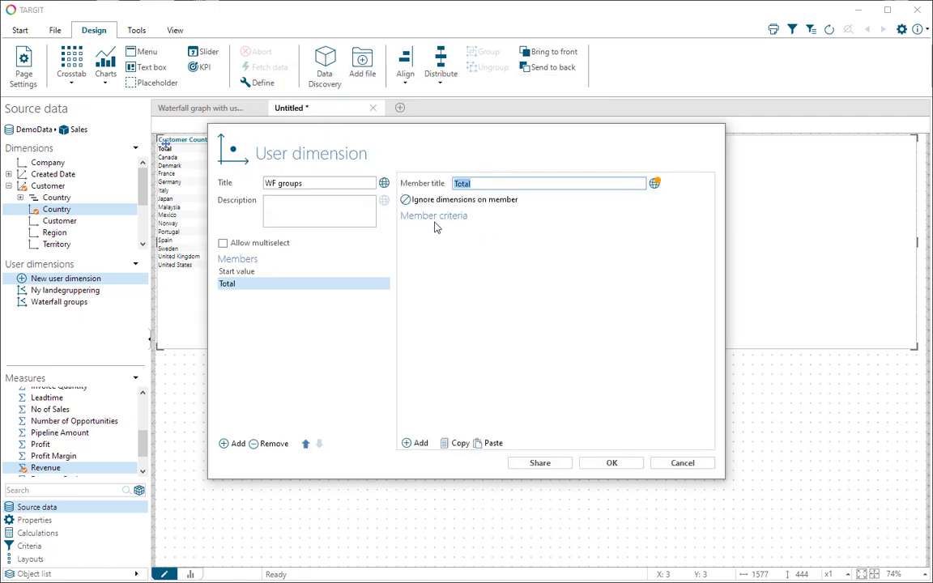
{"action": "type", "text": "T"}
{"action": "left_click", "coordinate": [653, 183]}
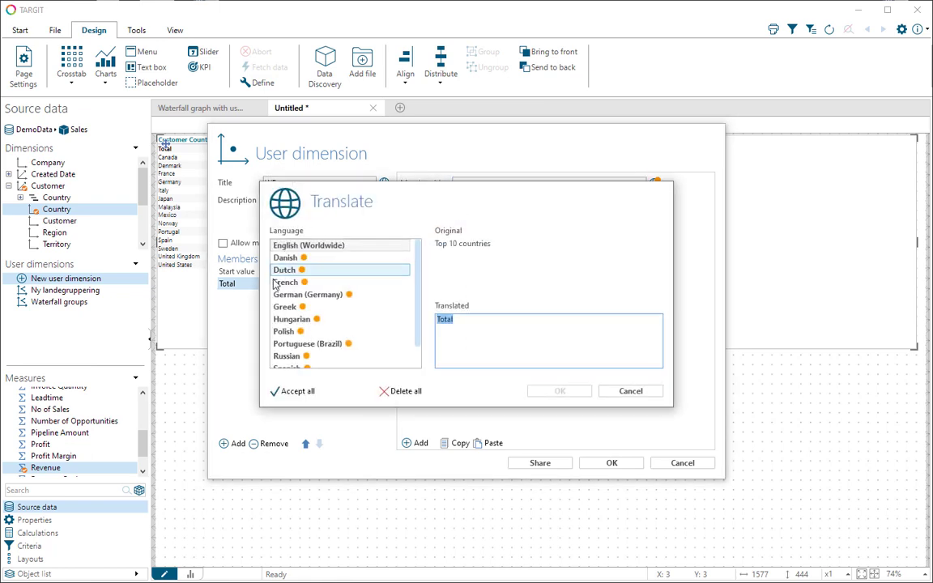
{"action": "left_click", "coordinate": [406, 391]}
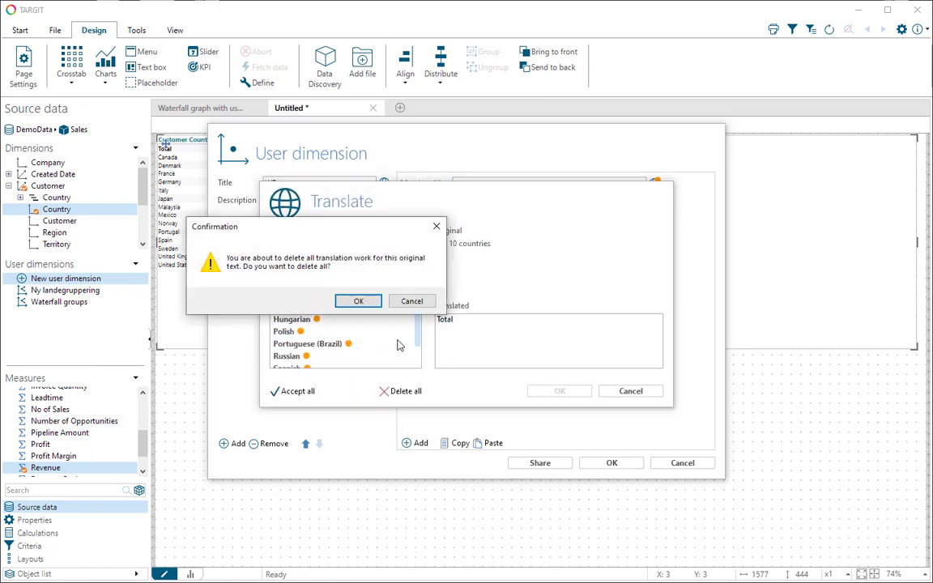
{"action": "left_click", "coordinate": [358, 302]}
{"action": "left_click", "coordinate": [548, 392]}
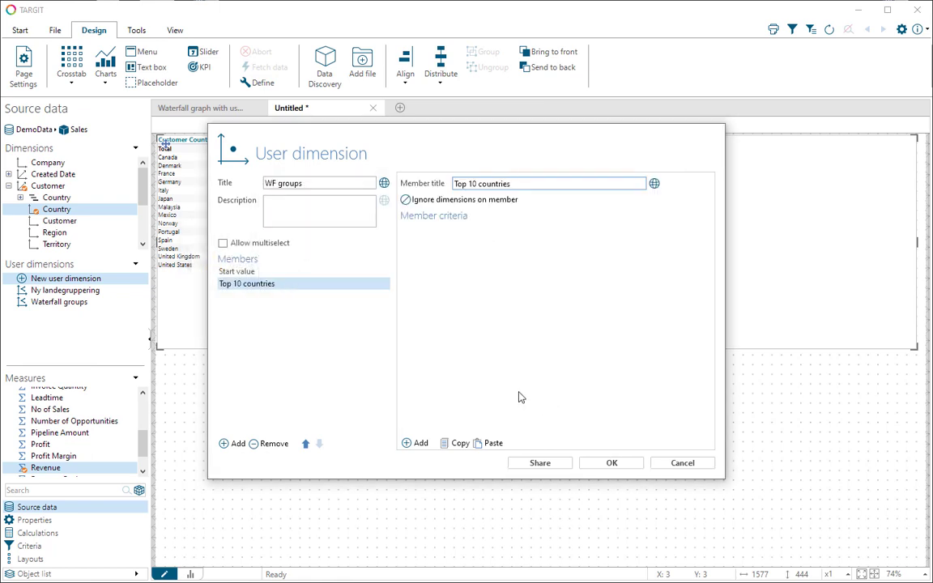
Add a third member without criteria, title it "Other countries" and delete all its translations.
{"action": "left_click", "coordinate": [235, 443]}
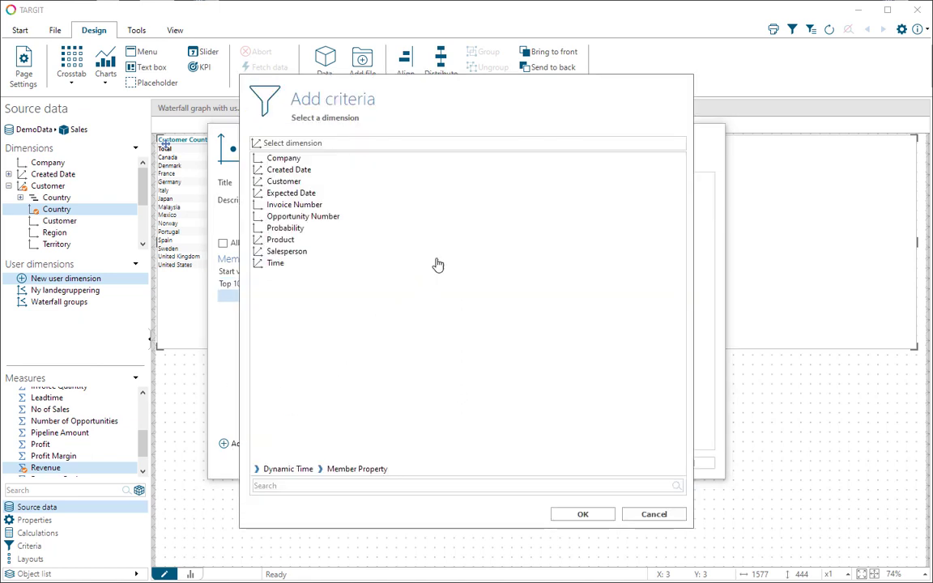
{"action": "left_click", "coordinate": [566, 514]}
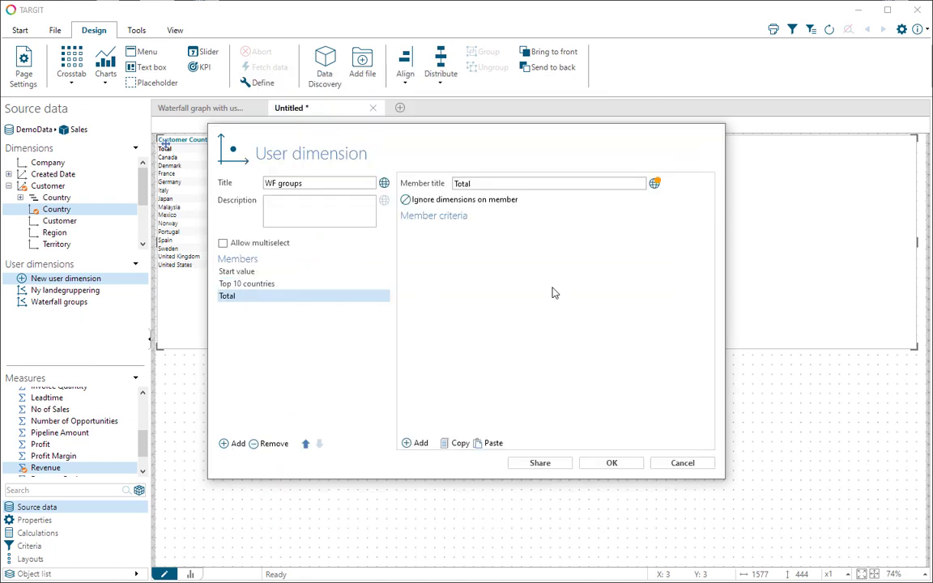
{"action": "double_click", "coordinate": [508, 187]}
{"action": "type", "text": "Other countries"}
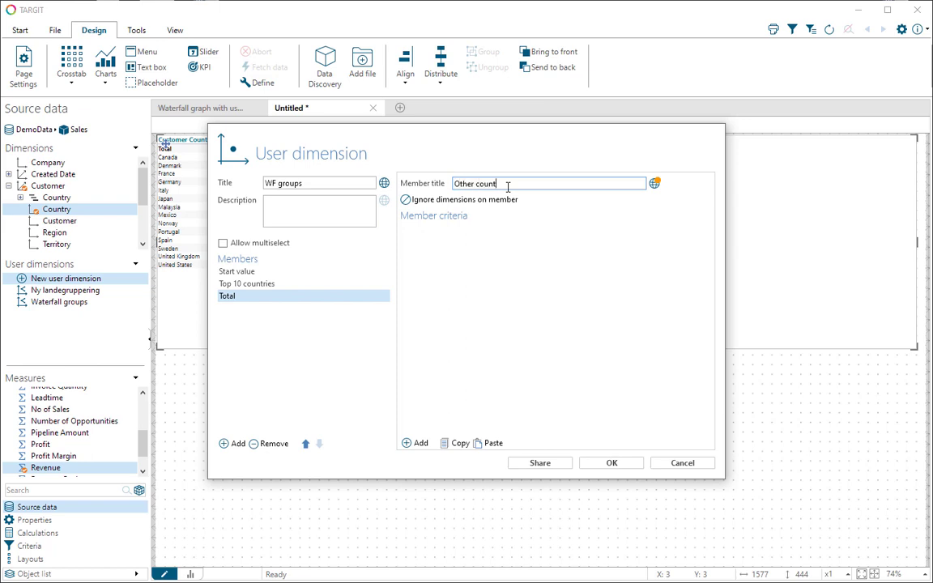
{"action": "left_click", "coordinate": [654, 183]}
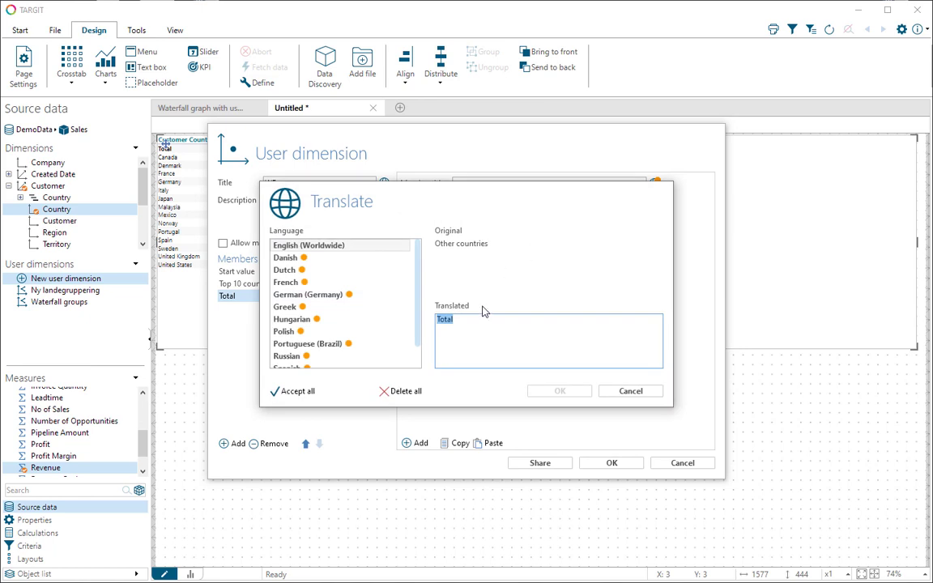
{"action": "left_click", "coordinate": [388, 391]}
{"action": "left_click", "coordinate": [377, 306]}
{"action": "left_click", "coordinate": [565, 394]}
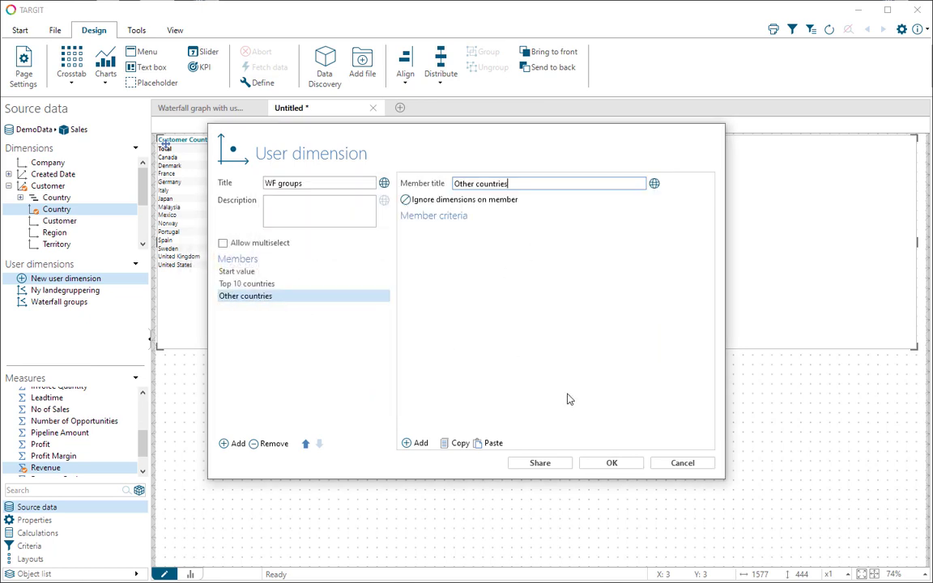
Complete the user dimension with a fourth member titled "End value", without criteria and with all its translations deleted.
{"action": "left_click", "coordinate": [237, 444]}
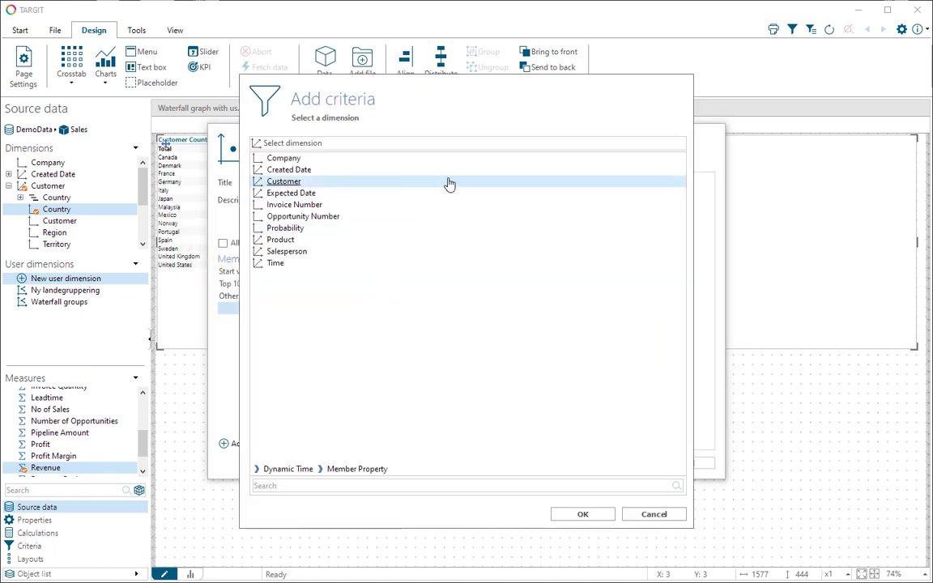
{"action": "left_click", "coordinate": [564, 515]}
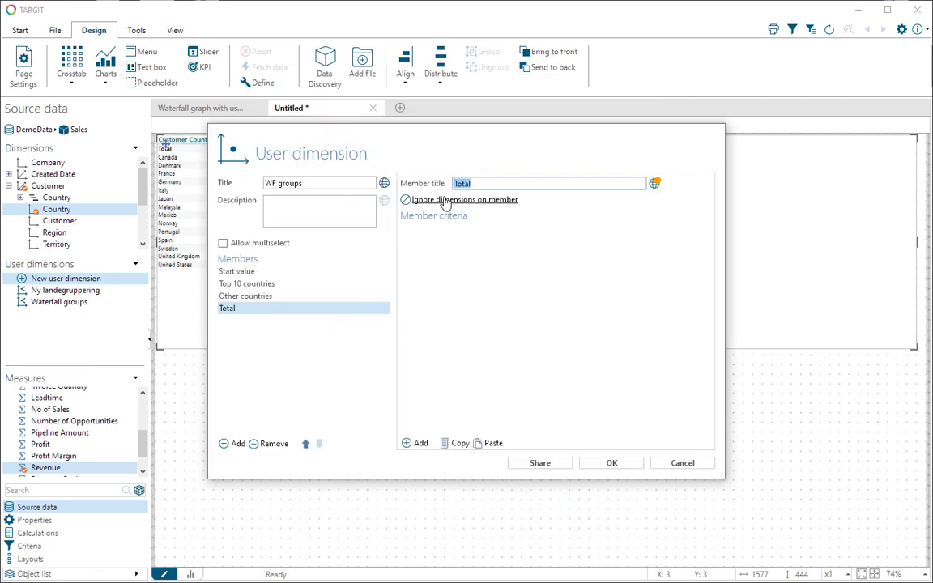
{"action": "type", "text": "End value"}
{"action": "left_click", "coordinate": [654, 183]}
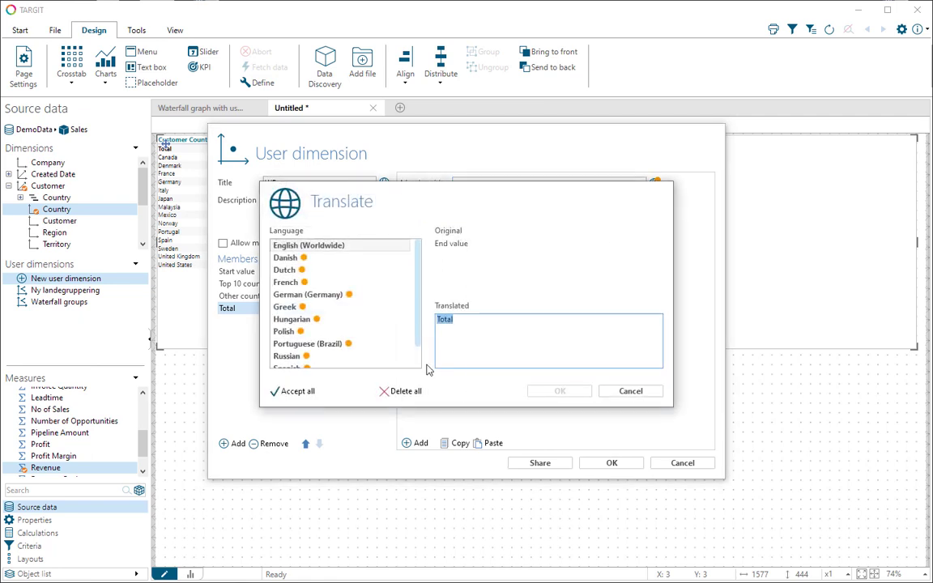
{"action": "left_click", "coordinate": [384, 390]}
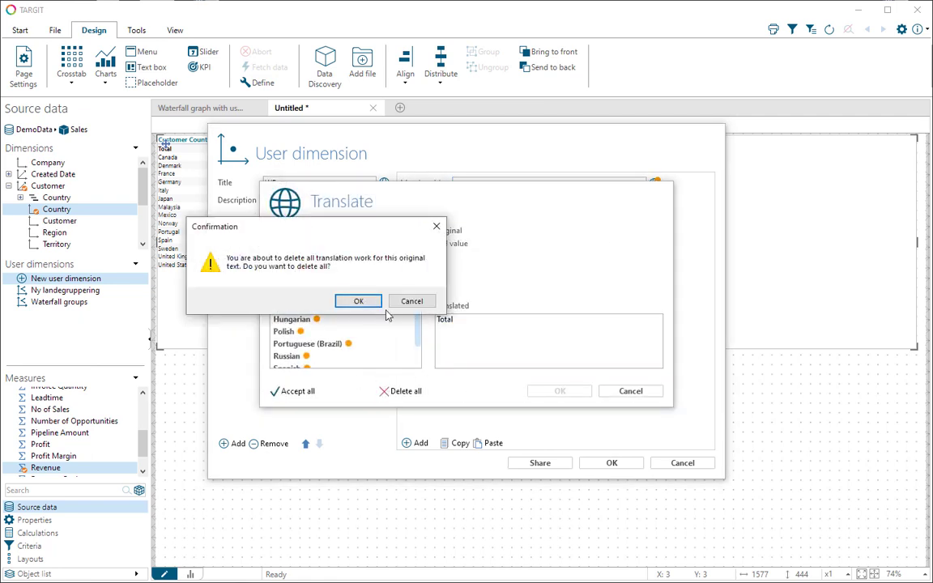
{"action": "left_click", "coordinate": [358, 301]}
{"action": "left_click", "coordinate": [553, 390]}
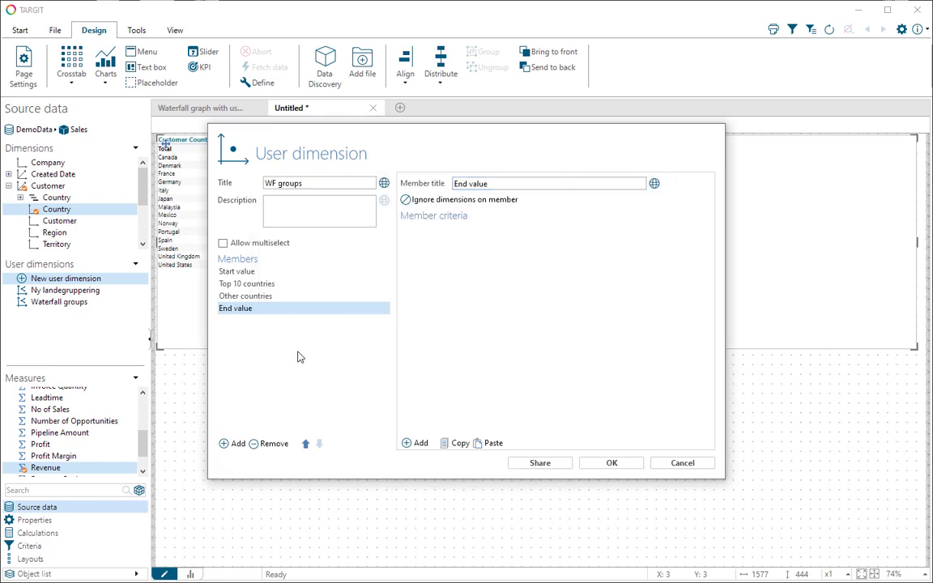
{"action": "left_click", "coordinate": [611, 462]}
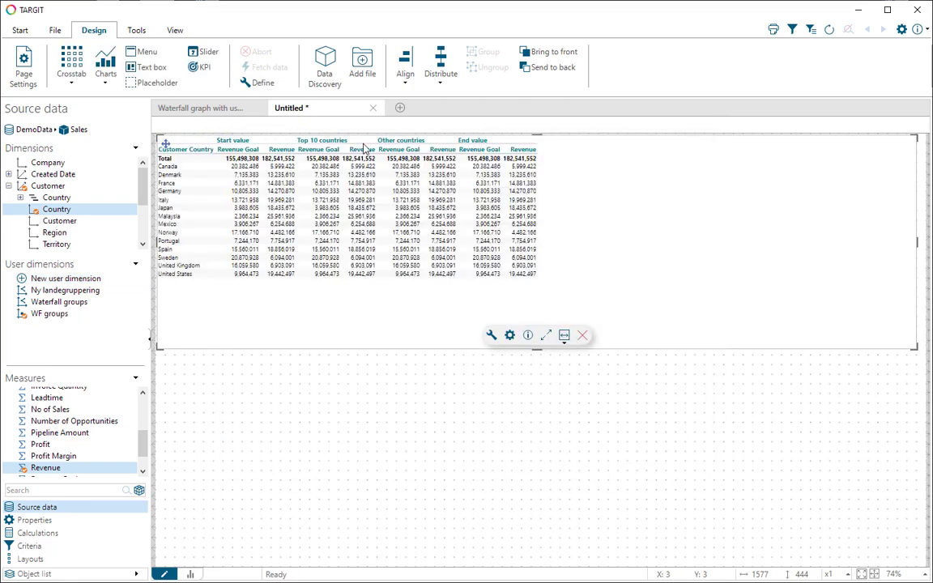
Move the WF groups dimension from the crosstab's columns to its rows, ahead of Customer Country, and fetch the data.
{"action": "left_click", "coordinate": [511, 335]}
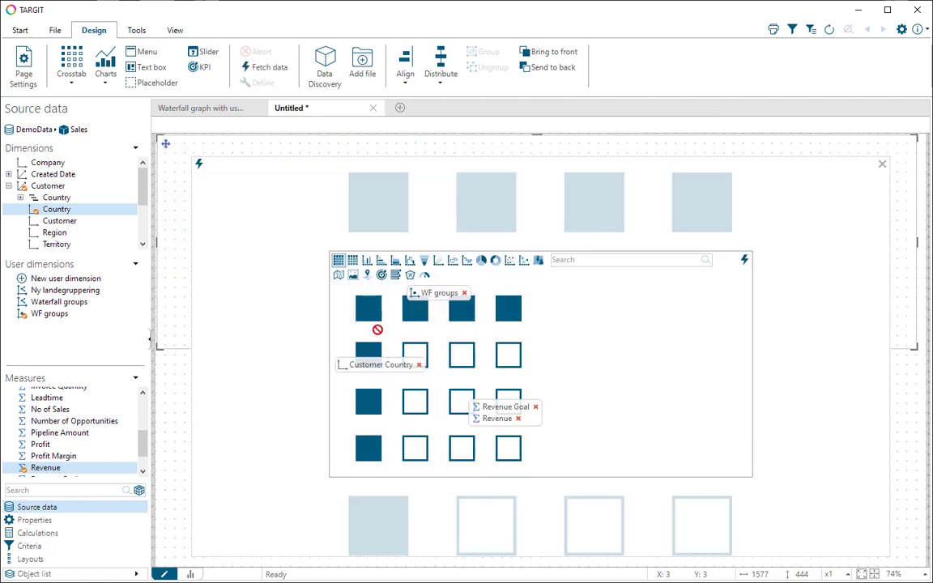
{"action": "left_click_drag", "start_coordinate": [376, 328], "coordinate": [348, 360]}
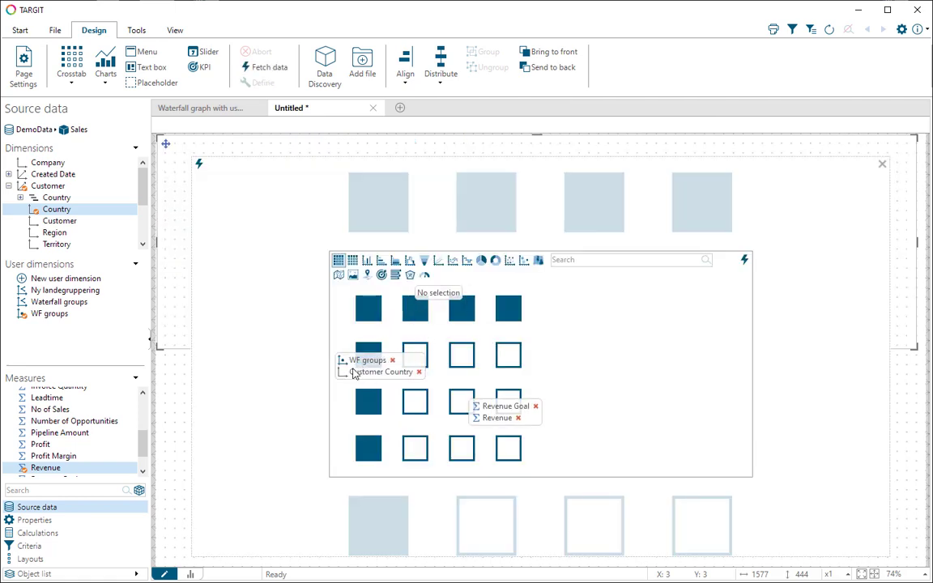
{"action": "left_click", "coordinate": [180, 147]}
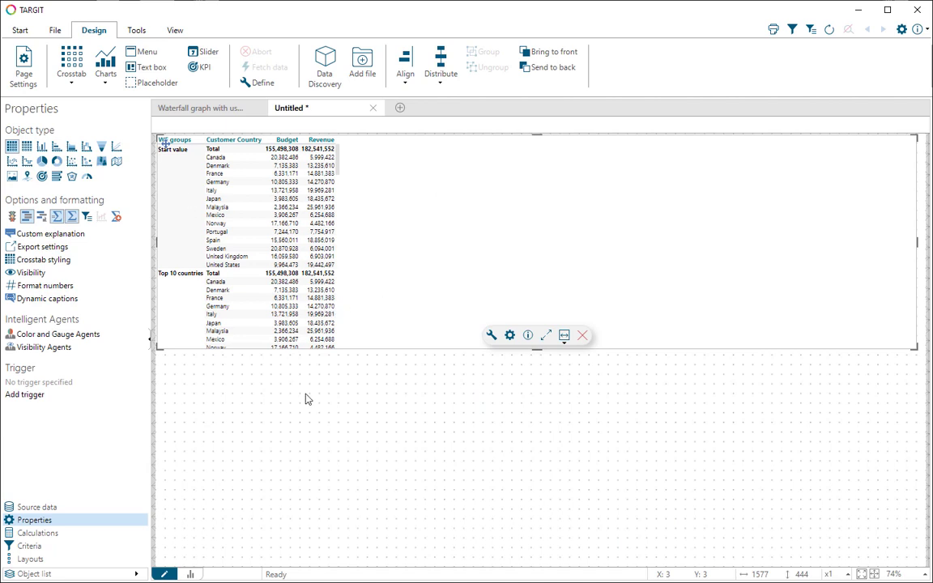
Add a custom calculation to the crosstab as a new measure and title it "Start value".
{"action": "left_click", "coordinate": [61, 536]}
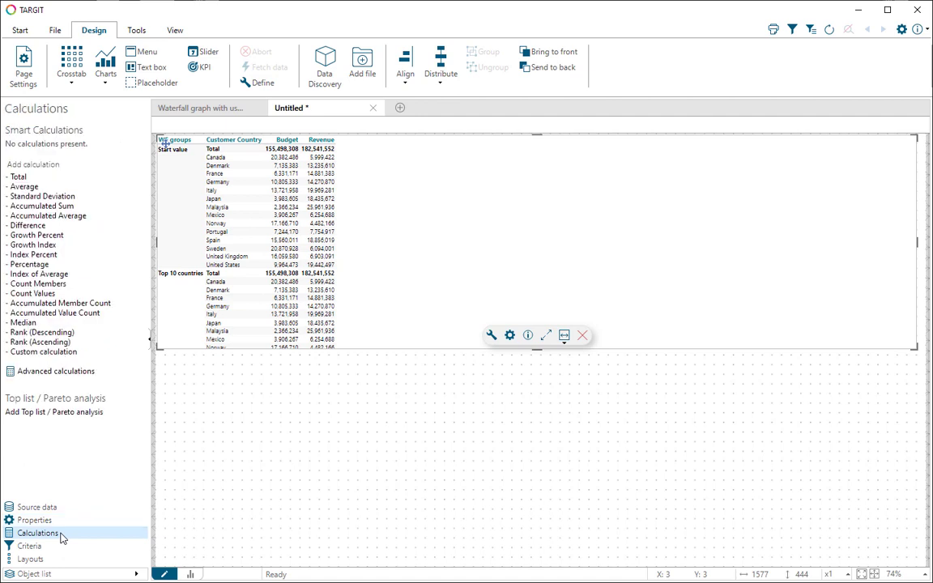
{"action": "left_click", "coordinate": [56, 353]}
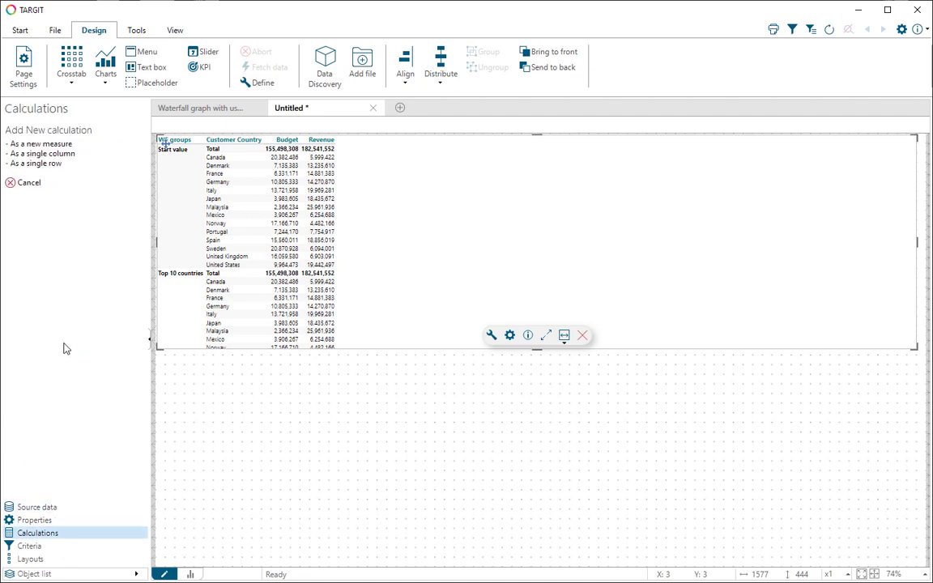
{"action": "left_click", "coordinate": [53, 145]}
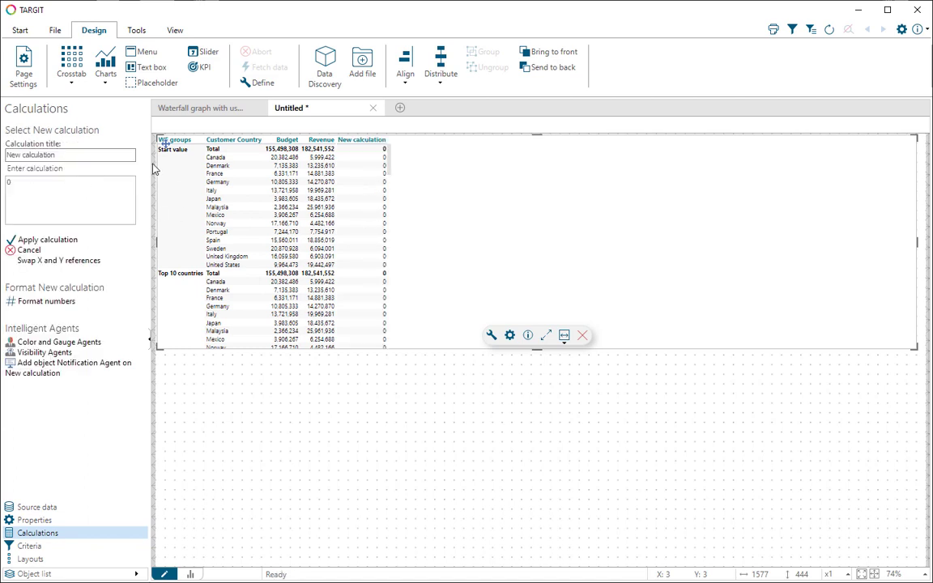
{"action": "left_click_drag", "start_coordinate": [61, 155], "coordinate": [5, 154]}
{"action": "key", "text": "Right"}
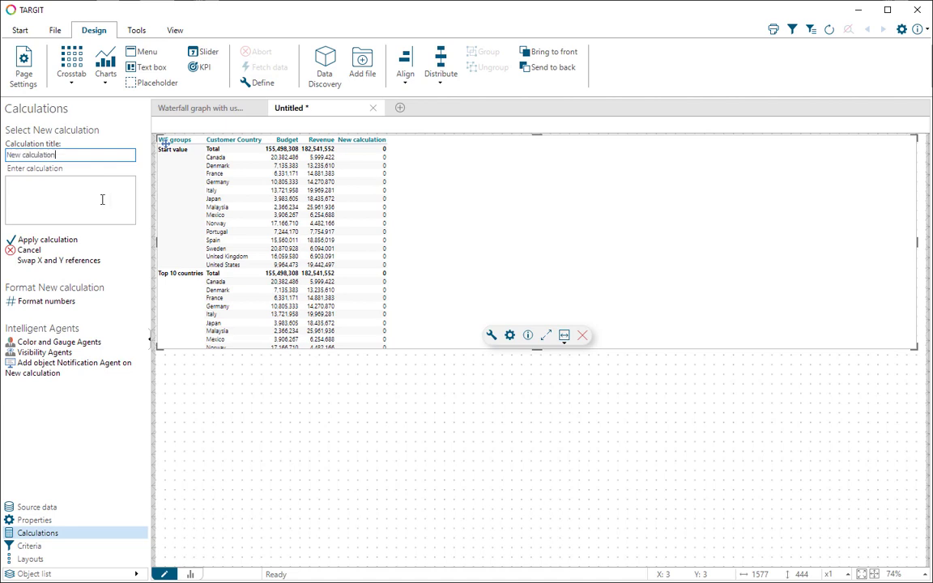
{"action": "key", "text": "ctrl+a"}
{"action": "type", "text": "S"}
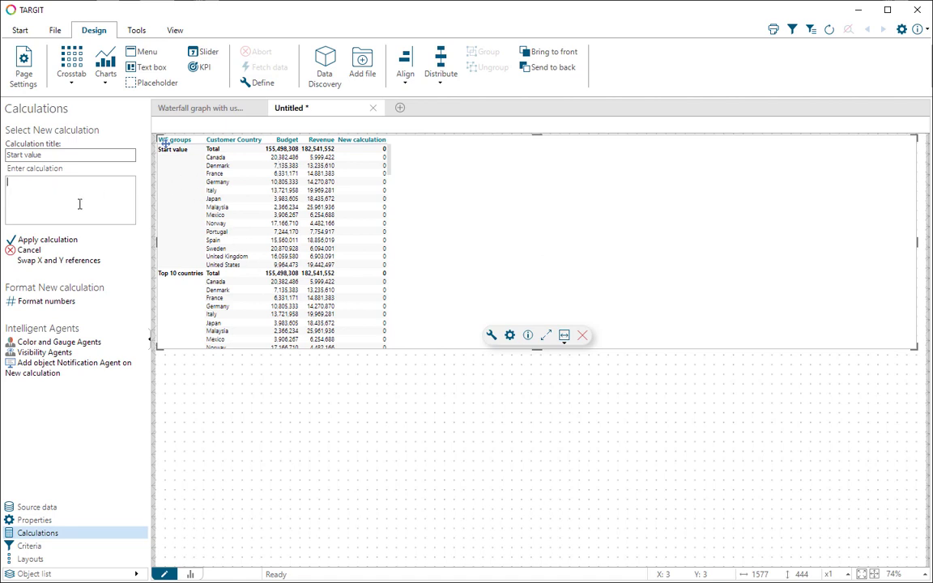
Give the Start value calculation the formula sum(d1, all(s), m1), apply it, and retitle it "m3 Start value".
{"action": "type", "text": "d1, all(s), m1)"}
{"action": "left_click", "coordinate": [45, 239]}
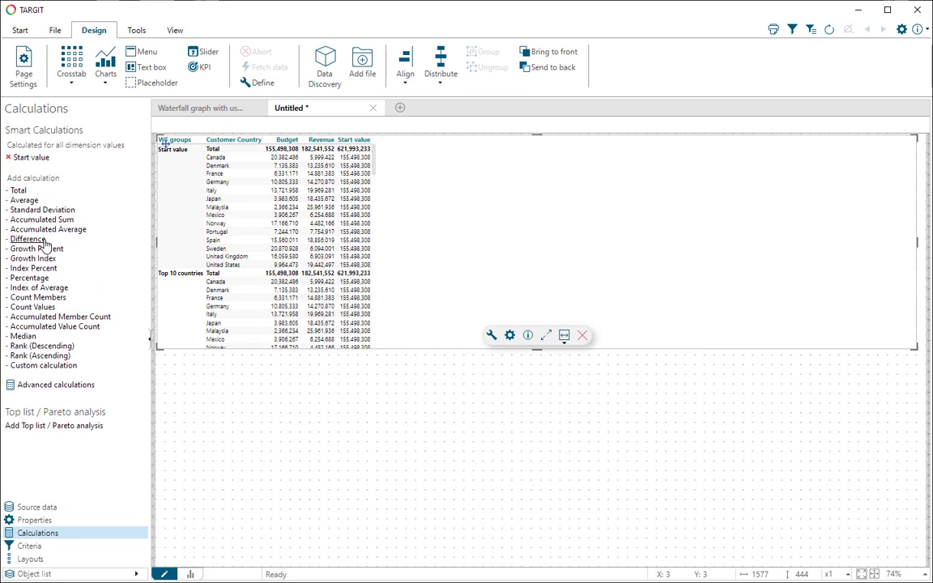
{"action": "left_click", "coordinate": [30, 158]}
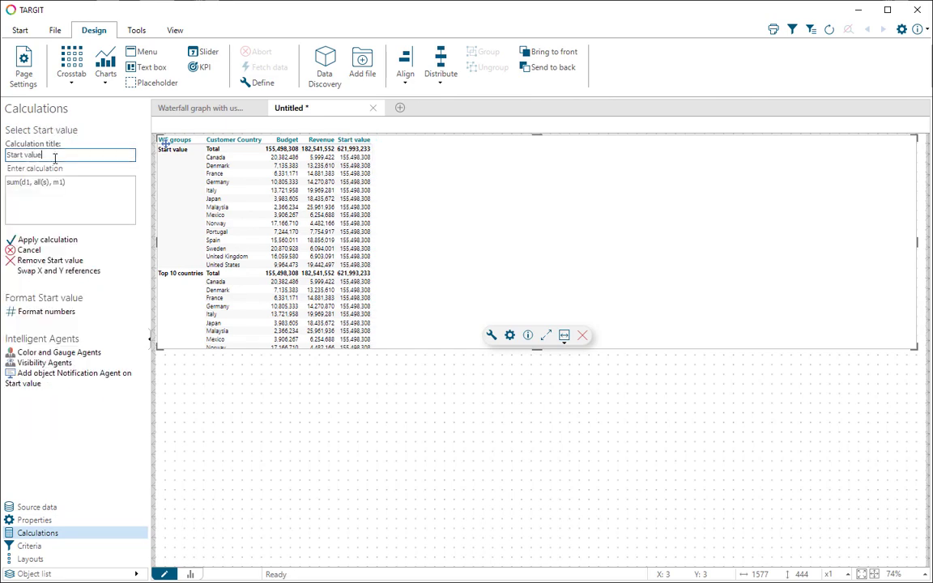
{"action": "type", "text": "m3"}
{"action": "left_click", "coordinate": [40, 240]}
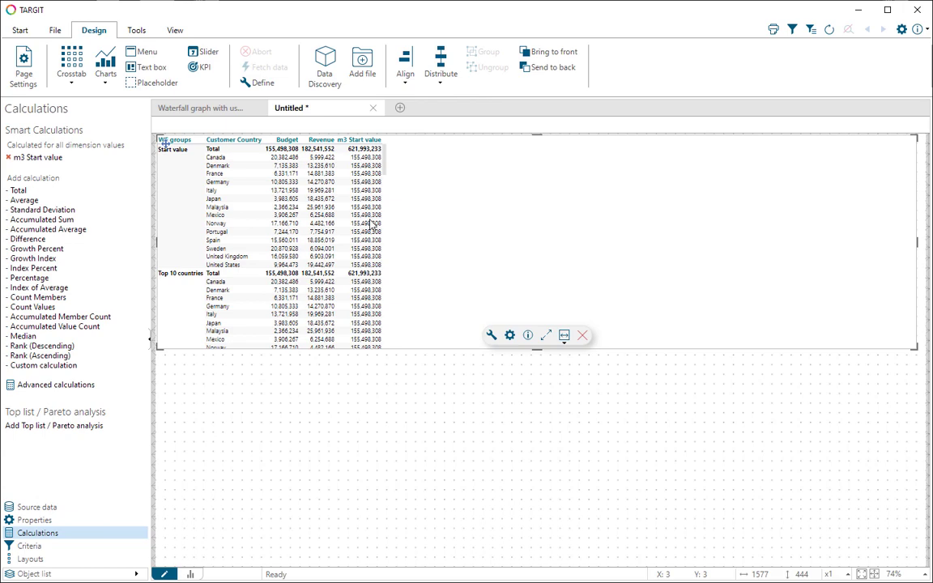
Add a custom calculation as a new measure titled "End value" with the formula sum(d1, all(s), m2).
{"action": "left_click", "coordinate": [54, 367]}
{"action": "left_click", "coordinate": [63, 143]}
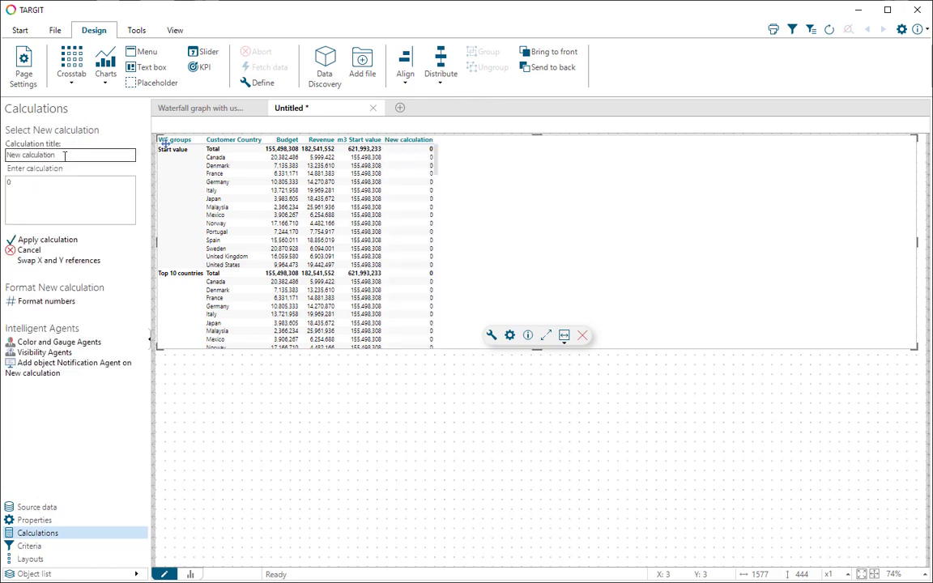
{"action": "double_click", "coordinate": [63, 155]}
{"action": "key", "text": "ctrl+a"}
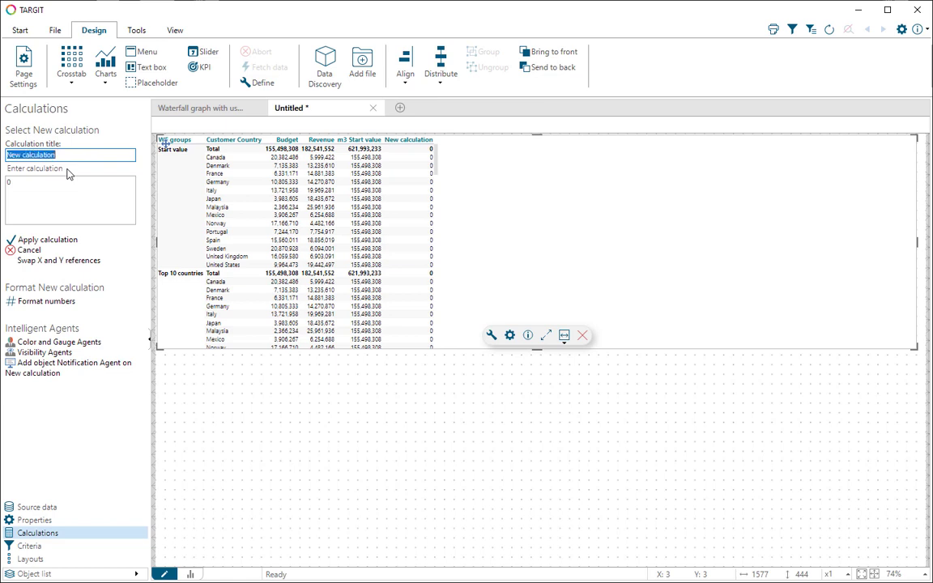
{"action": "type", "text": "End value"}
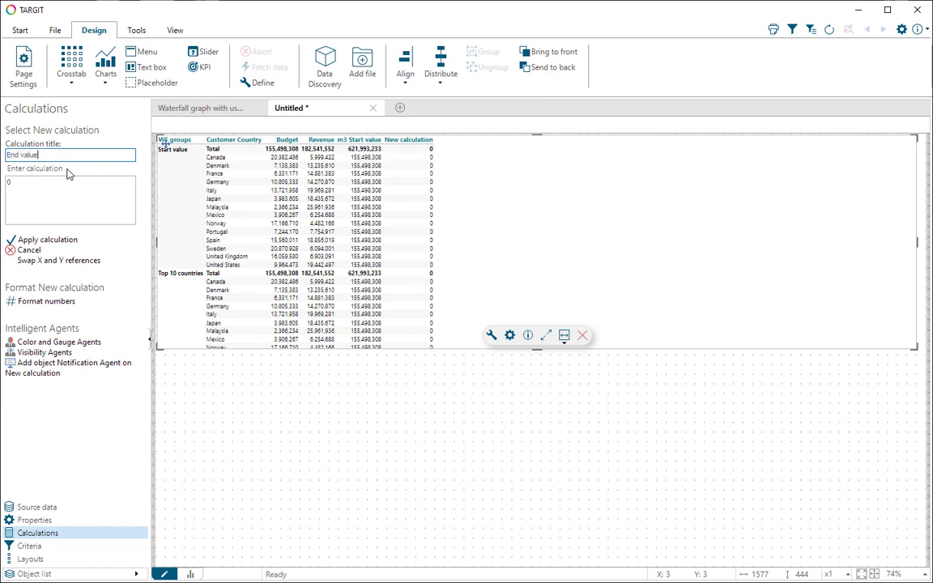
{"action": "left_click", "coordinate": [42, 195]}
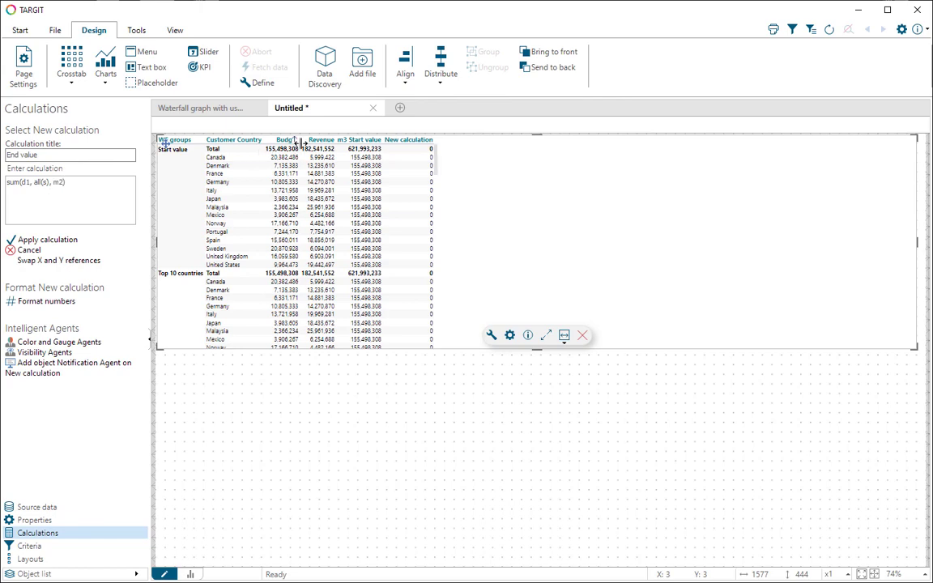
{"action": "left_click", "coordinate": [62, 240]}
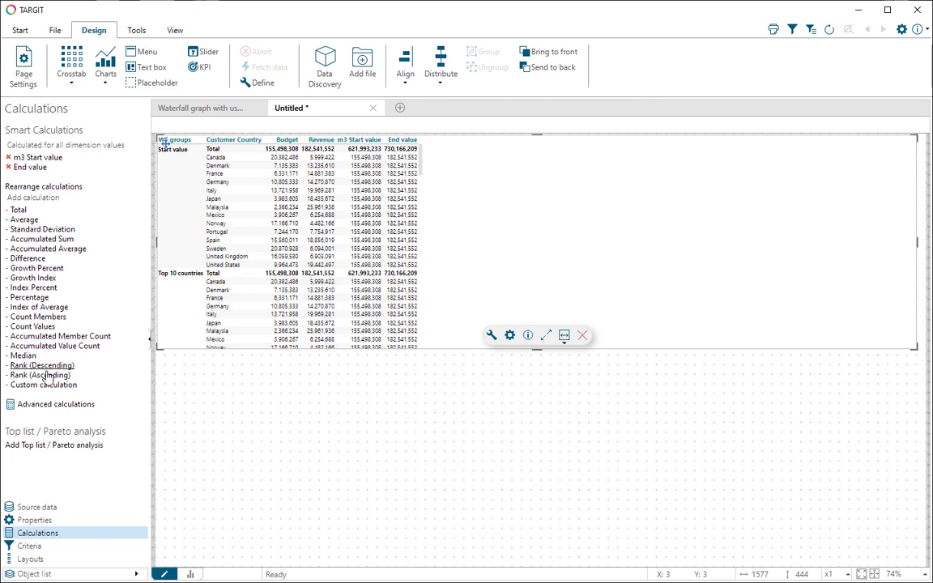
Add a custom calculation as a new measure titled "m5 Difference" with the formula sum(d1,0,m2) - sum(d1,0,m1).
{"action": "left_click", "coordinate": [20, 386]}
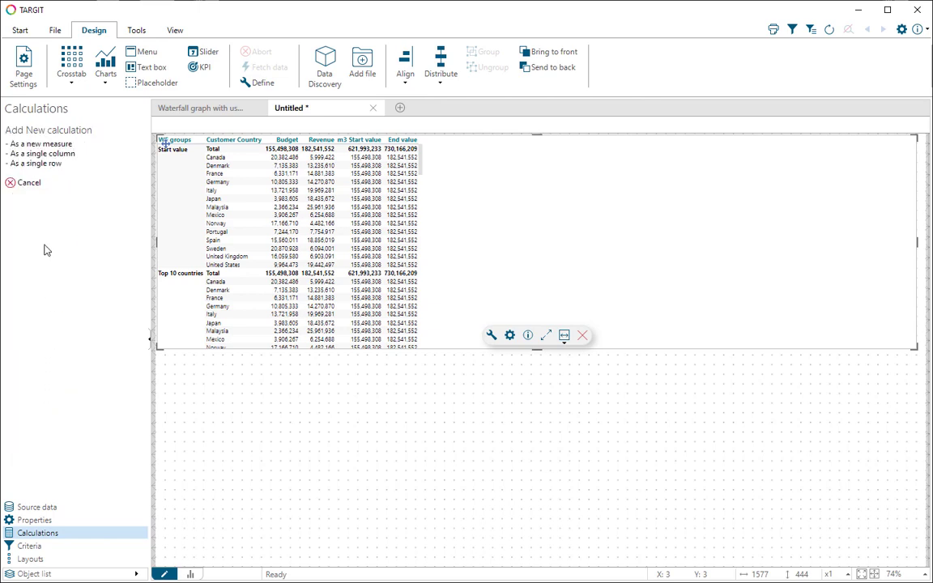
{"action": "left_click", "coordinate": [44, 145]}
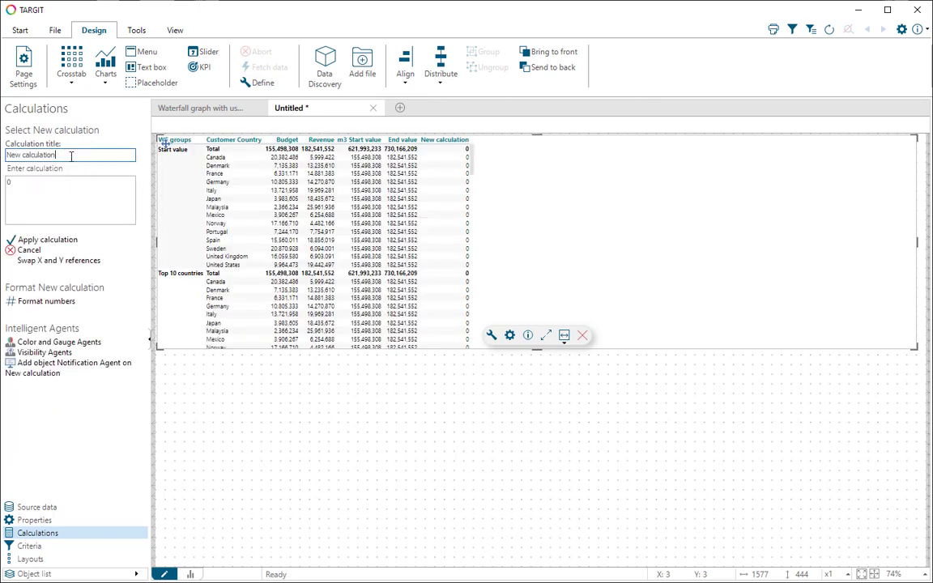
{"action": "key", "text": "ctrl+a"}
{"action": "type", "text": "m5 Differnce"}
{"action": "key", "text": "BackSpace"}
{"action": "key", "text": "BackSpace"}
{"action": "key", "text": "BackSpace"}
{"action": "type", "text": "ence"}
{"action": "left_click", "coordinate": [32, 184]}
{"action": "type", "text": "sum"}
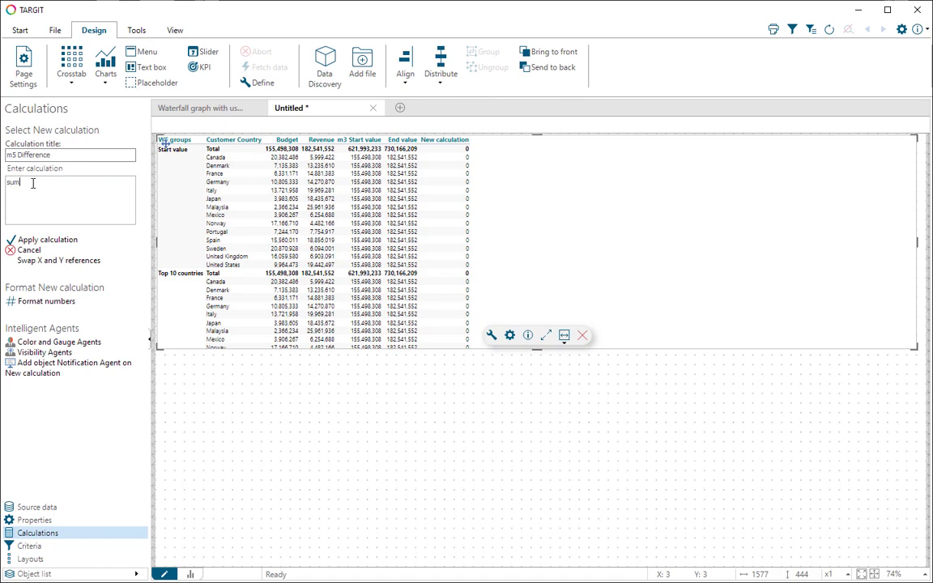
{"action": "type", "text": "(d1,m2) - sum(d1,0,m1"}
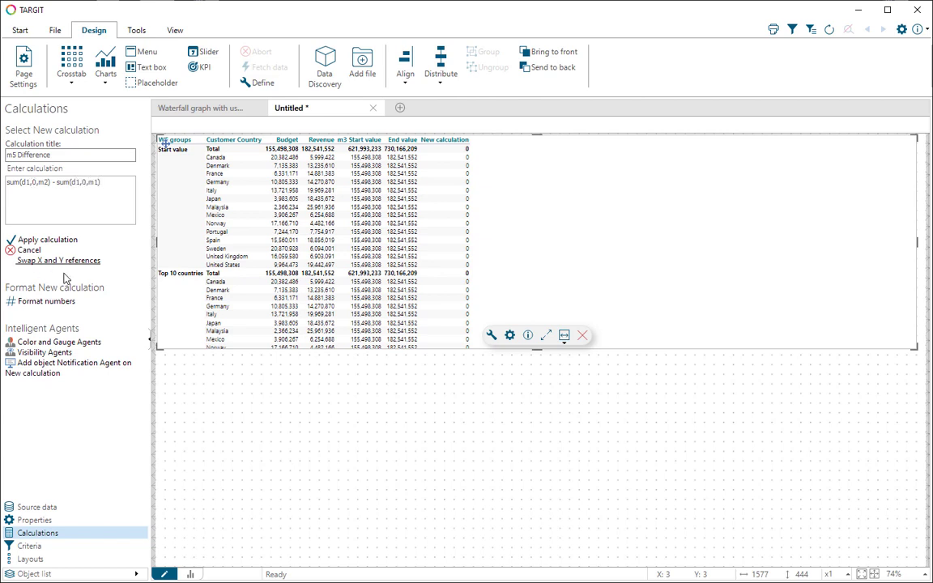
{"action": "left_click", "coordinate": [51, 240]}
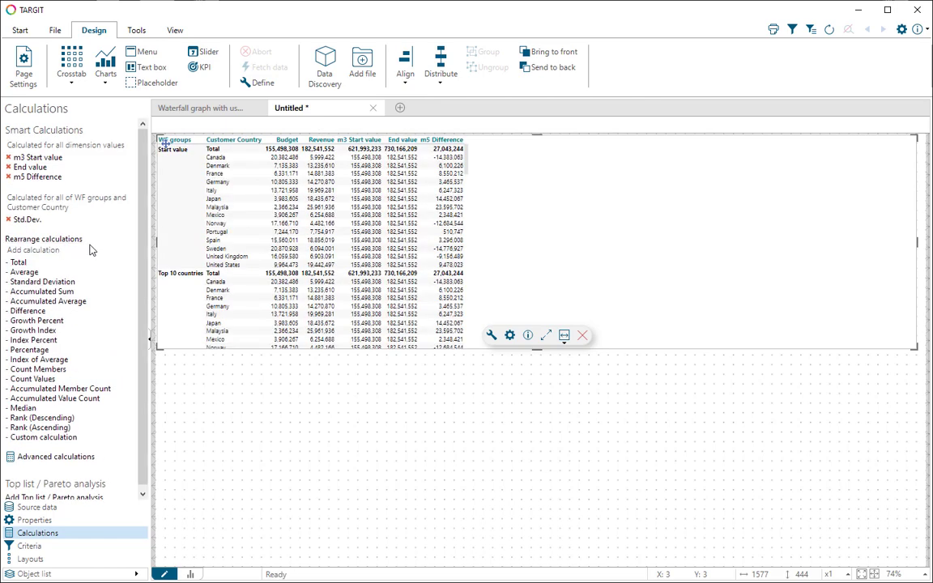
Remove the Std.Dev. calculation and retitle the End value calculation "m4 End value".
{"action": "left_click", "coordinate": [8, 220]}
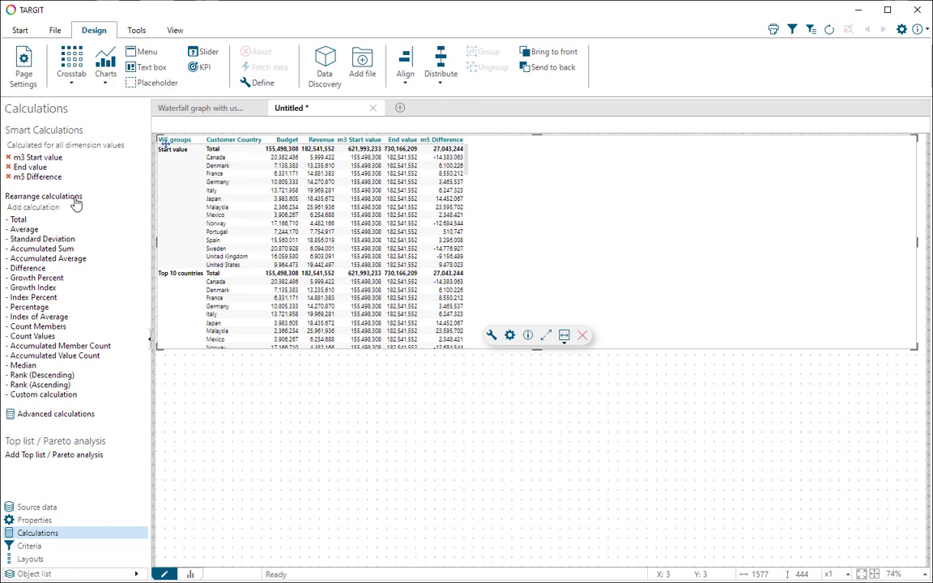
{"action": "left_click", "coordinate": [29, 167]}
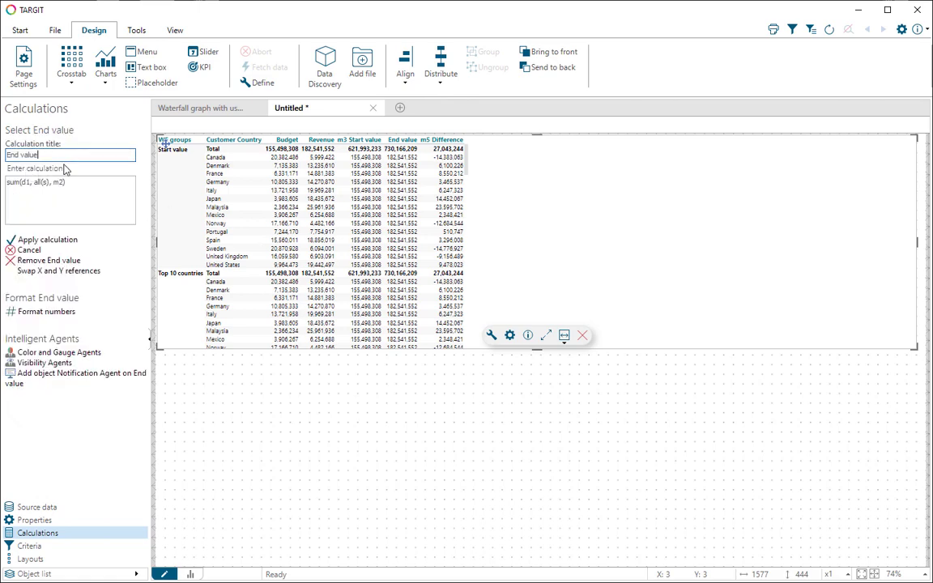
{"action": "key", "text": "Home"}
{"action": "type", "text": "m4"}
{"action": "left_click", "coordinate": [42, 242]}
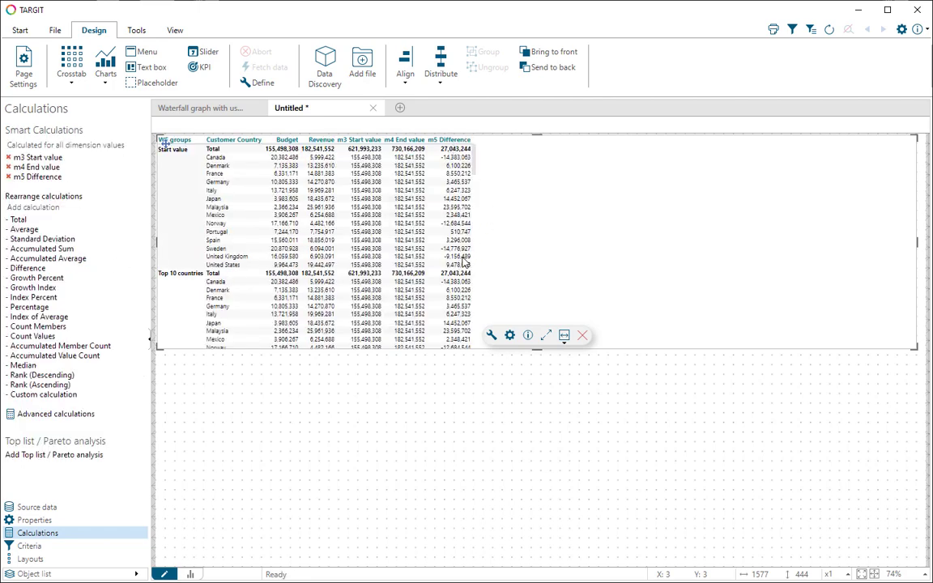
Sort the crosstab by the m5 Difference column in descending order.
{"action": "left_click", "coordinate": [467, 144]}
{"action": "left_click", "coordinate": [472, 142]}
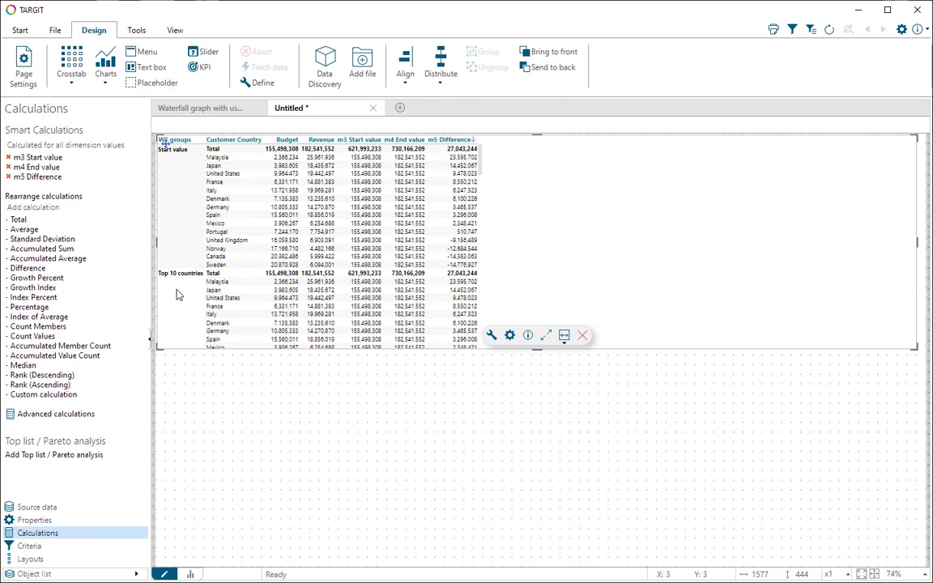
Add another custom calculation as a new measure and title it "Other values".
{"action": "left_click", "coordinate": [47, 397]}
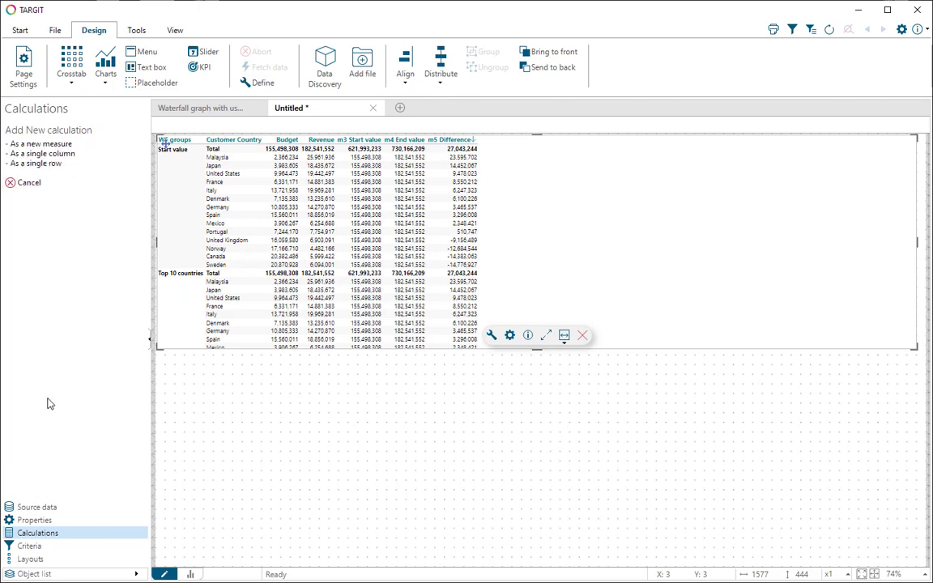
{"action": "left_click", "coordinate": [57, 145]}
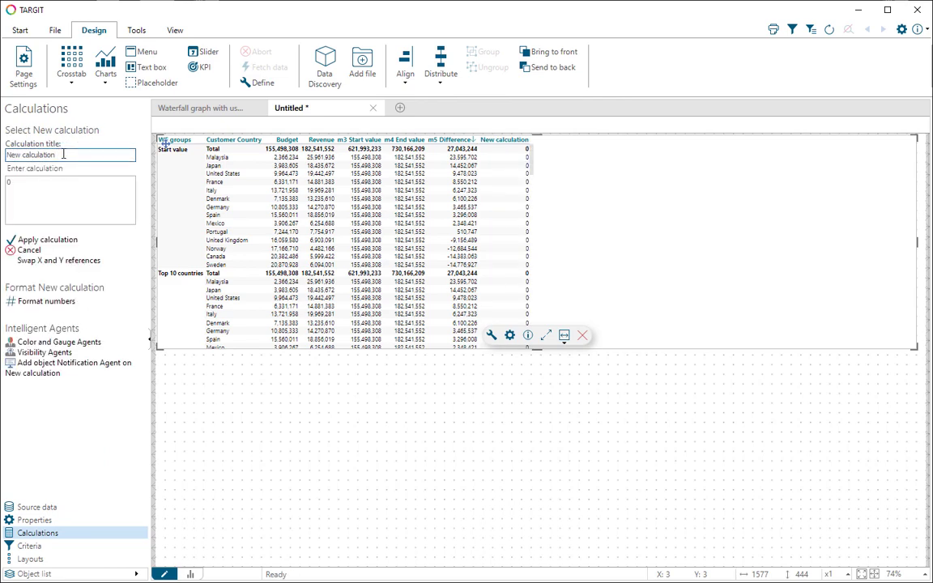
{"action": "triple_click", "coordinate": [63, 154]}
{"action": "type", "text": "Other values"}
{"action": "left_click", "coordinate": [58, 183]}
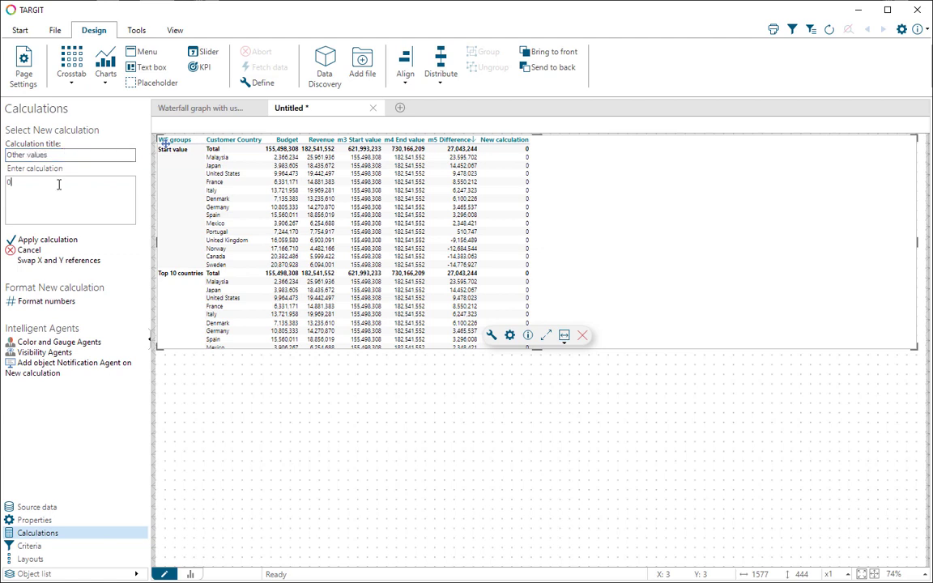
Set the Other values formula to sum(d1, d11:d-1(s), m5) and apply the calculation.
{"action": "key", "text": "BackSpace"}
{"action": "type", "text": "sUM("}
{"action": "key", "text": "BackSpace"}
{"action": "key", "text": "BackSpace"}
{"action": "key", "text": "BackSpace"}
{"action": "type", "text": "um(d1"}
{"action": "key", "text": "BackSpace"}
{"action": "type", "text": "d11:d-1),"}
{"action": "type", "text": "m5)"}
{"action": "left_click", "coordinate": [68, 242]}
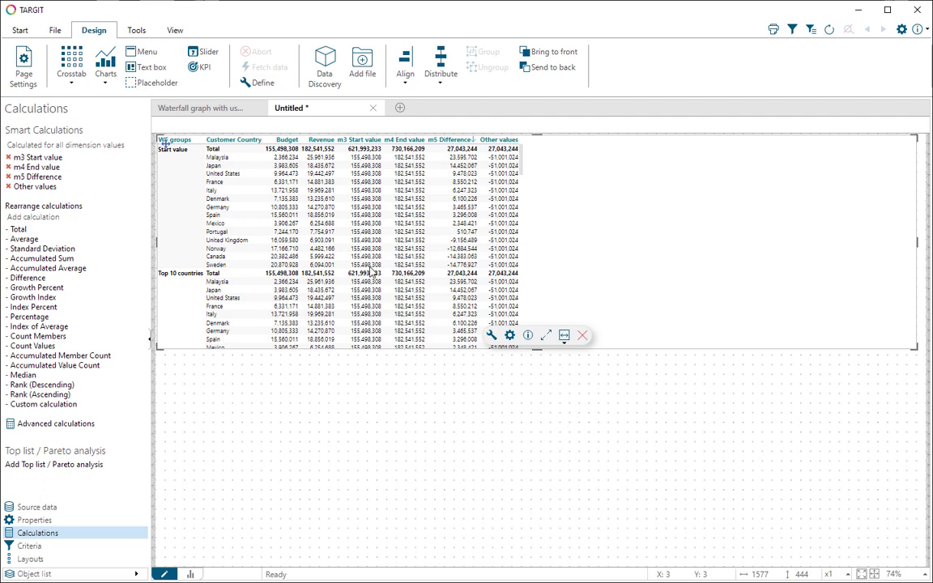
Retitle the Other values calculation "m6 Other values" and apply the change.
{"action": "left_click", "coordinate": [48, 186]}
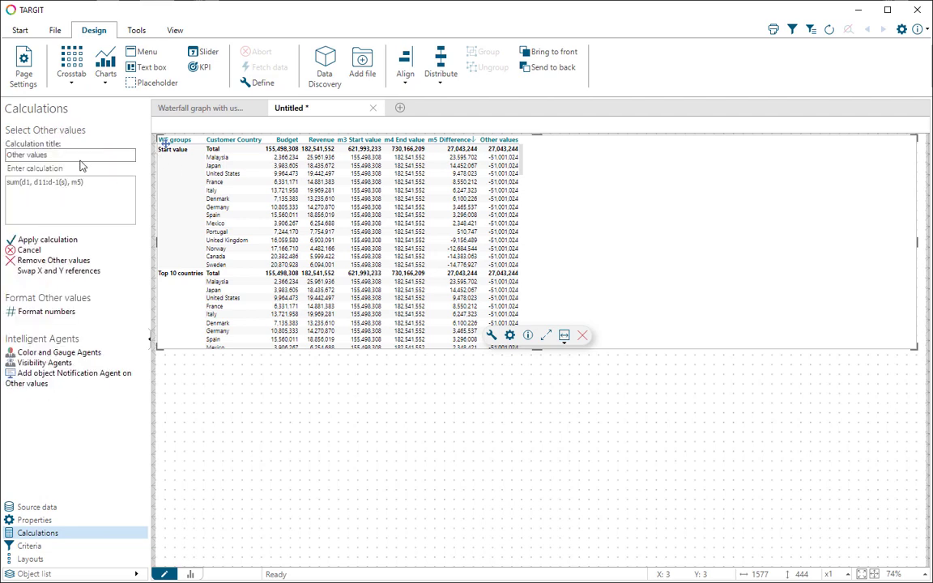
{"action": "left_click", "coordinate": [81, 156]}
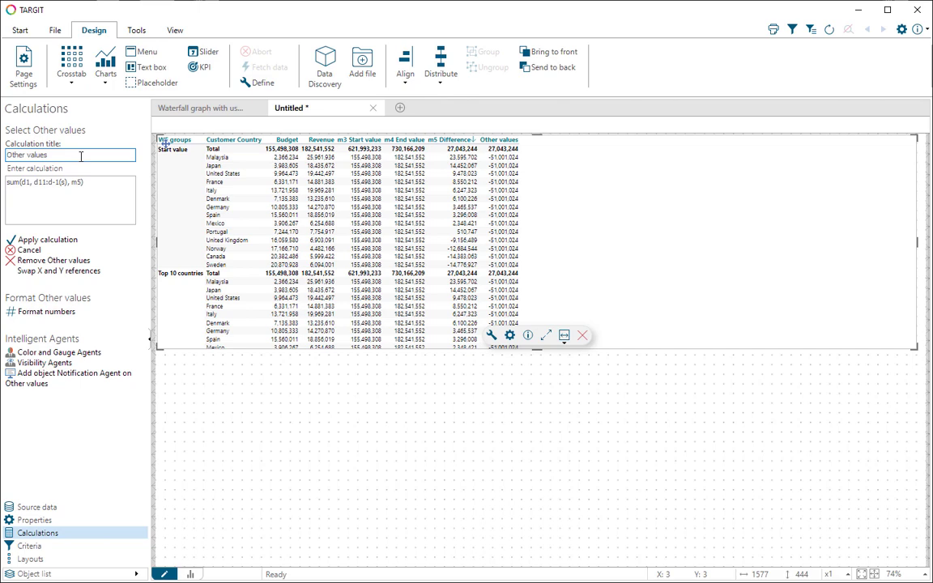
{"action": "type", "text": "m6"}
{"action": "left_click", "coordinate": [55, 240]}
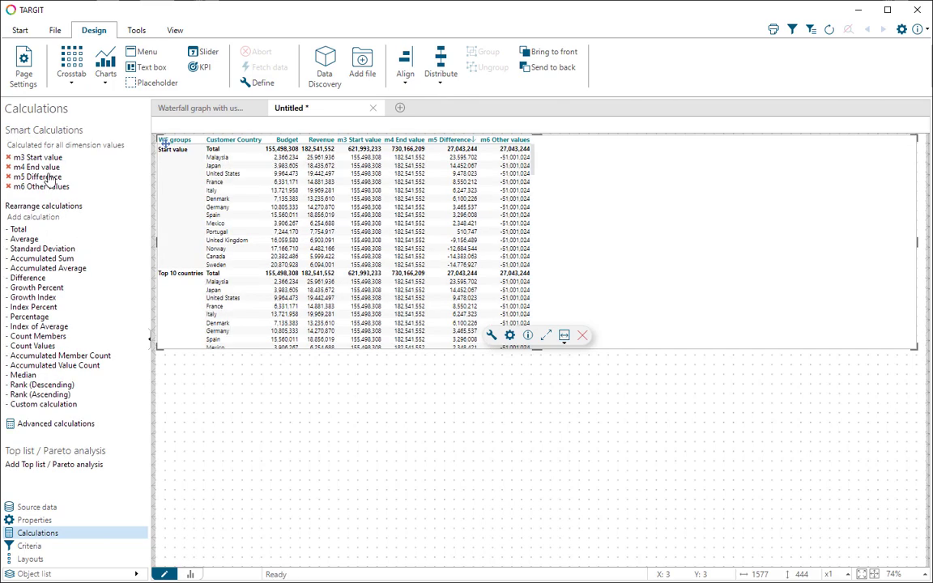
Add a custom calculation as a new measure titled "m7 Level 1 row" and check the WF groups rows in the crosstab.
{"action": "left_click", "coordinate": [49, 403]}
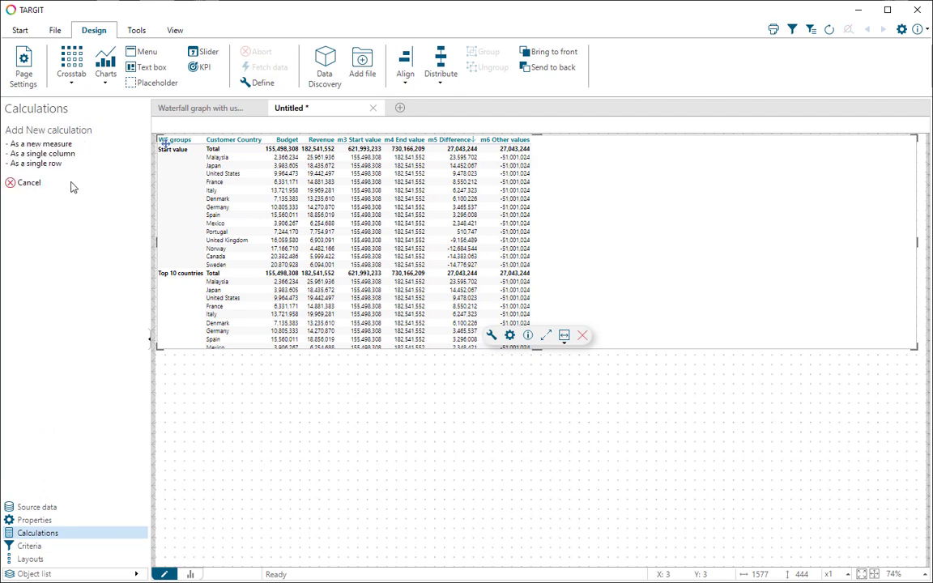
{"action": "left_click", "coordinate": [44, 145]}
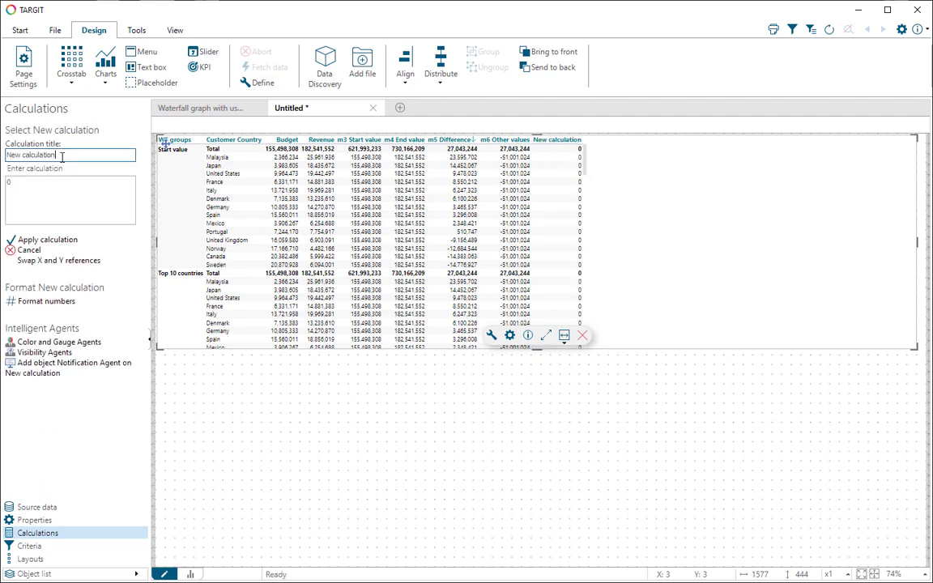
{"action": "triple_click", "coordinate": [61, 157]}
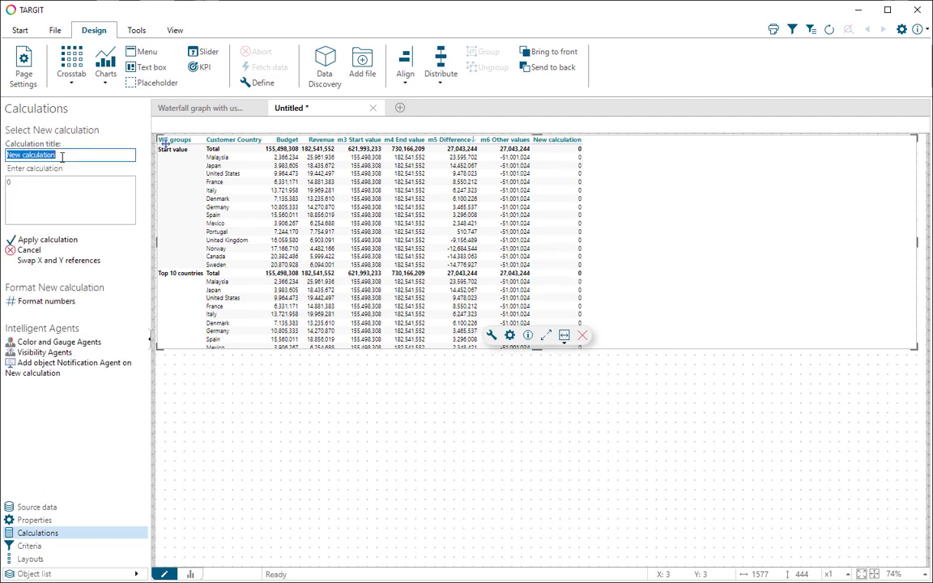
{"action": "type", "text": "m7 Level 1 row d"}
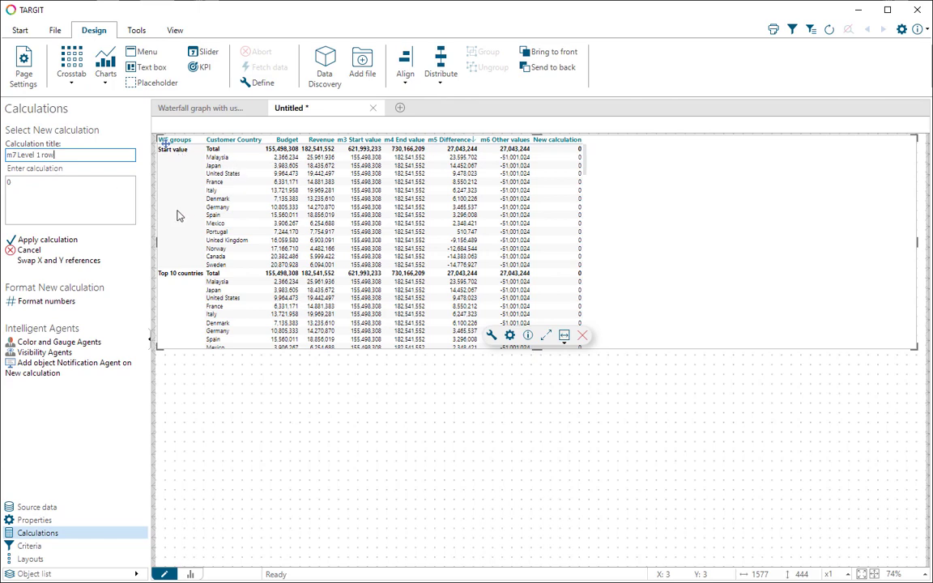
{"action": "scroll", "coordinate": [176, 303], "scroll_direction": "down", "scroll_amount": 7}
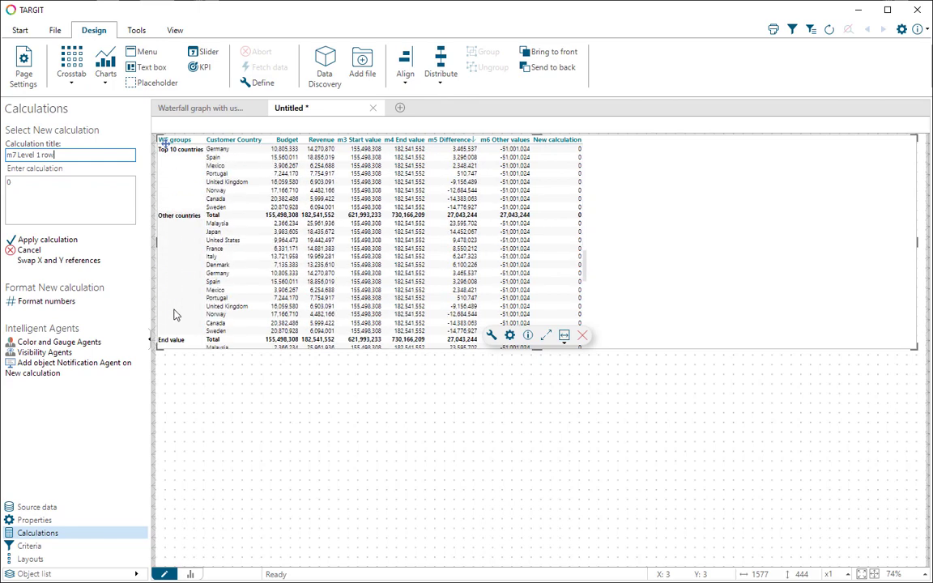
{"action": "scroll", "coordinate": [177, 315], "scroll_direction": "down", "scroll_amount": 3}
{"action": "scroll", "coordinate": [173, 318], "scroll_direction": "up", "scroll_amount": 6}
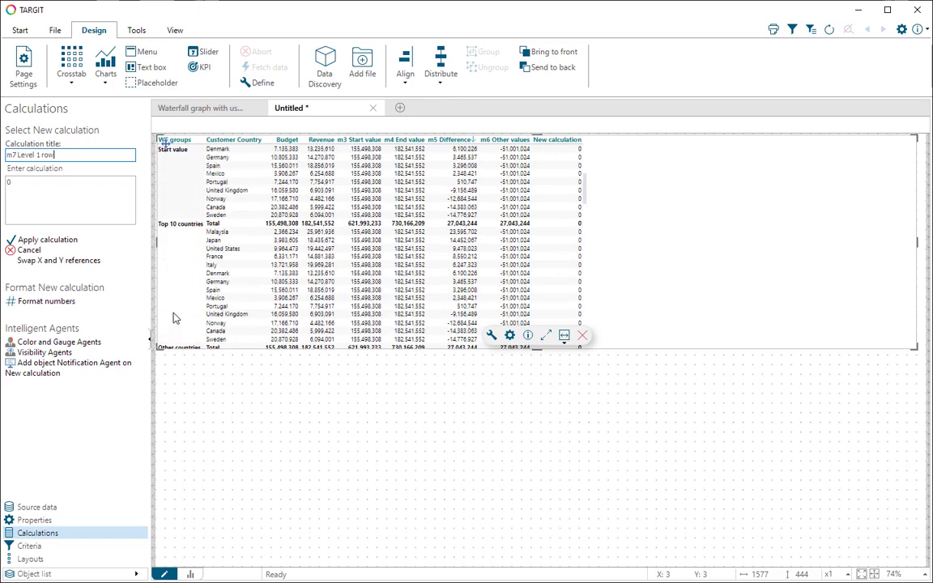
{"action": "scroll", "coordinate": [173, 318], "scroll_direction": "up", "scroll_amount": 2}
Set the m7 Level 1 row formula to allcount(d1, d1:0((1,0)), m1), apply it, and review its column.
{"action": "left_click", "coordinate": [69, 188]}
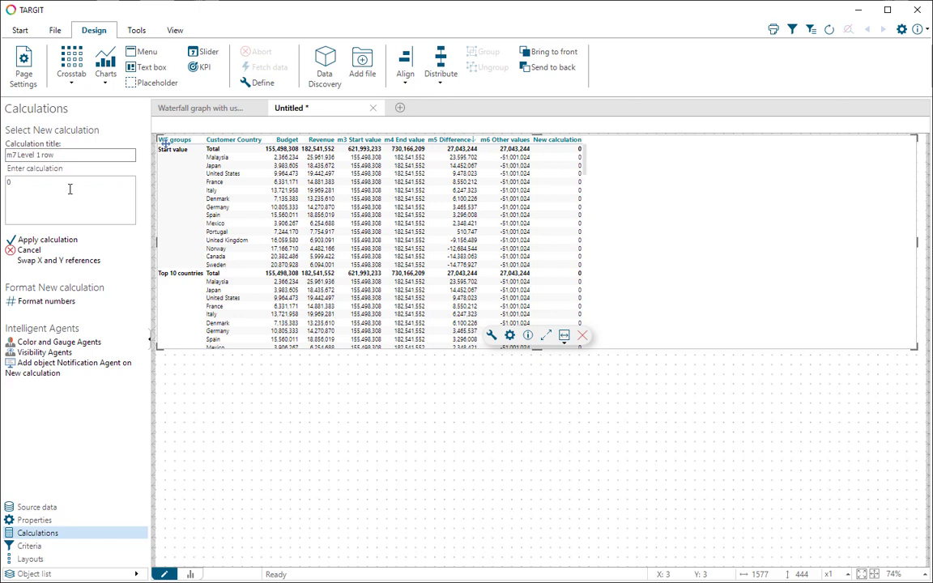
{"action": "key", "text": "BackSpace"}
{"action": "type", "text": "if allcount"}
{"action": "key", "text": "ctrl+a"}
{"action": "key", "text": "BackSpace"}
{"action": "type", "text": "allcount(d1, d1:0"}
{"action": "type", "text": "((1,0)), m1"}
{"action": "left_click", "coordinate": [47, 239]}
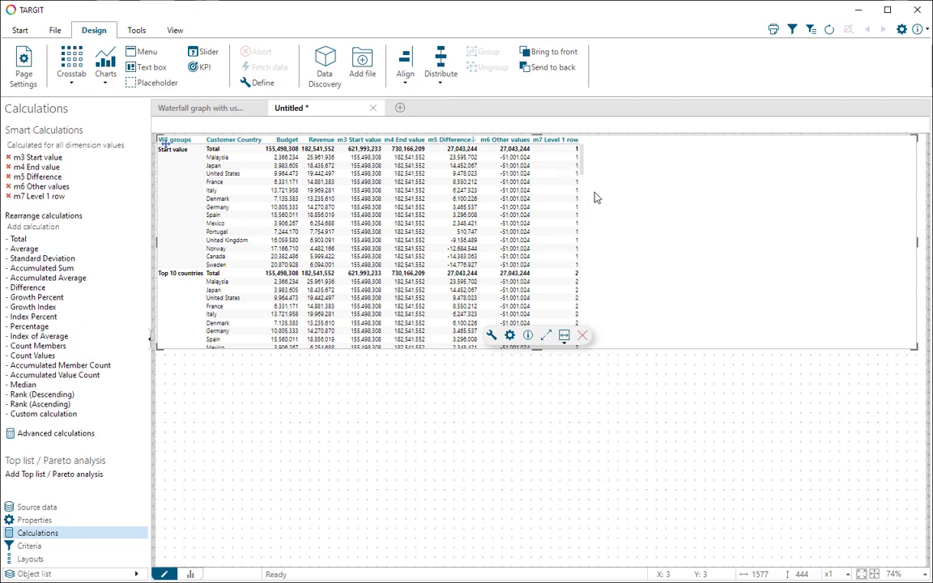
{"action": "scroll", "coordinate": [582, 181], "scroll_direction": "down", "scroll_amount": 1}
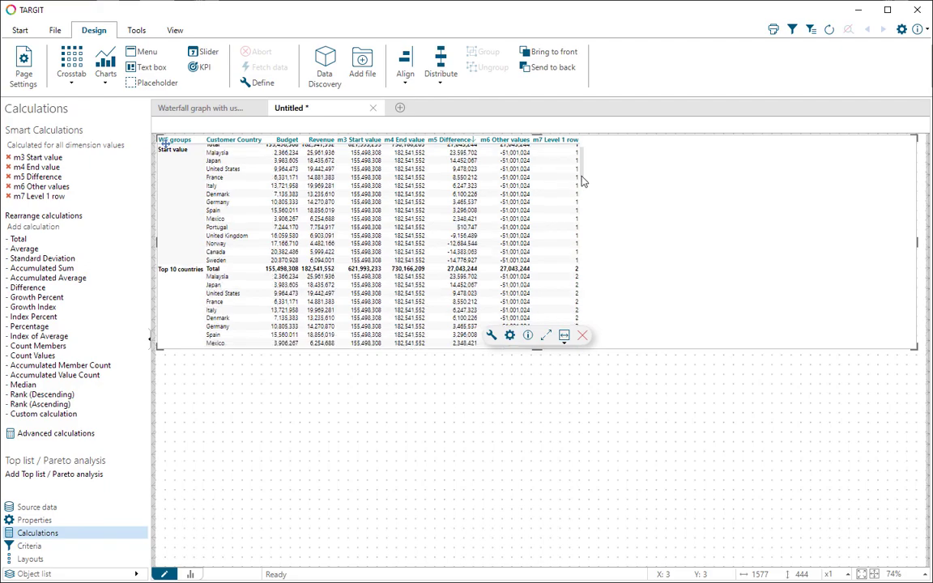
{"action": "left_click_drag", "start_coordinate": [581, 182], "coordinate": [590, 150]}
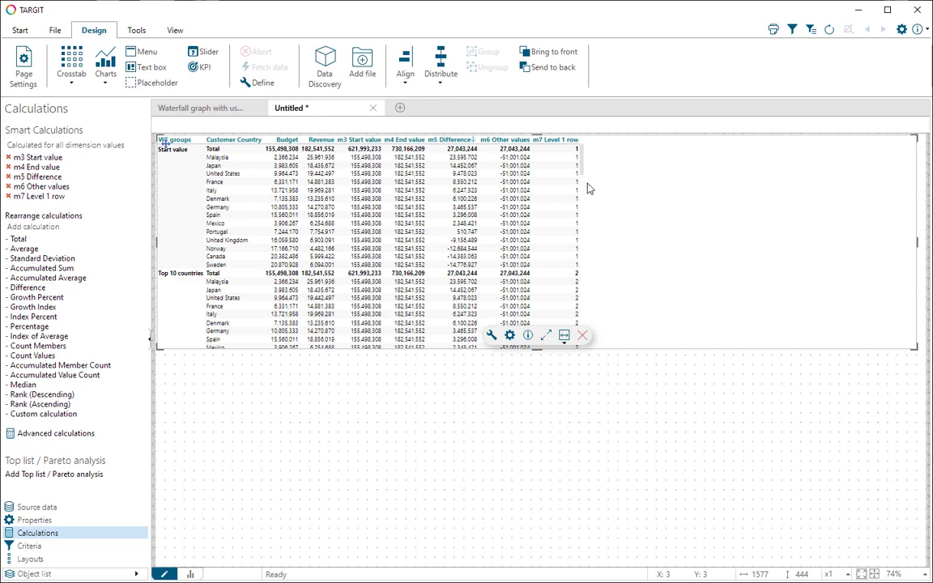
Add a custom calculation as a new measure titled "m8 Data for labels".
{"action": "left_click", "coordinate": [45, 414]}
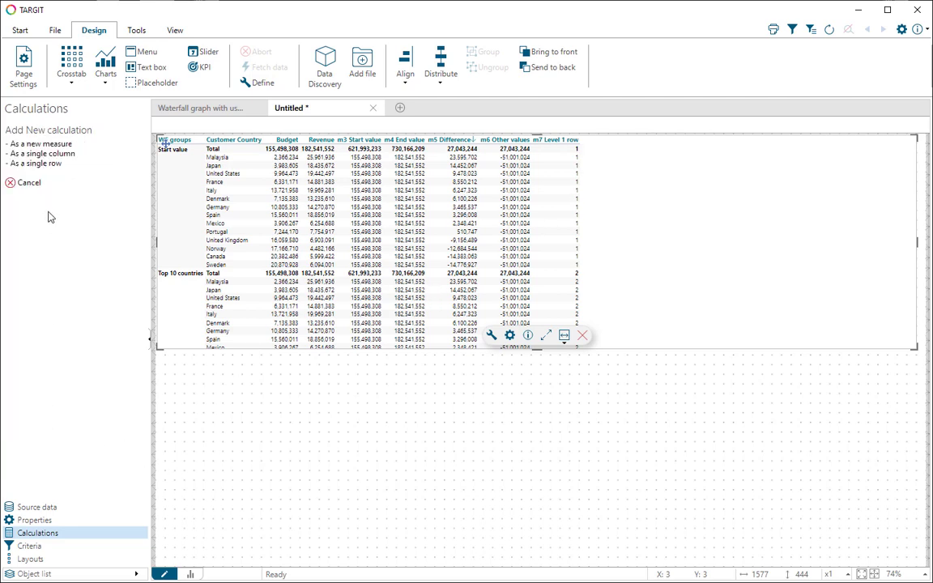
{"action": "left_click", "coordinate": [39, 144]}
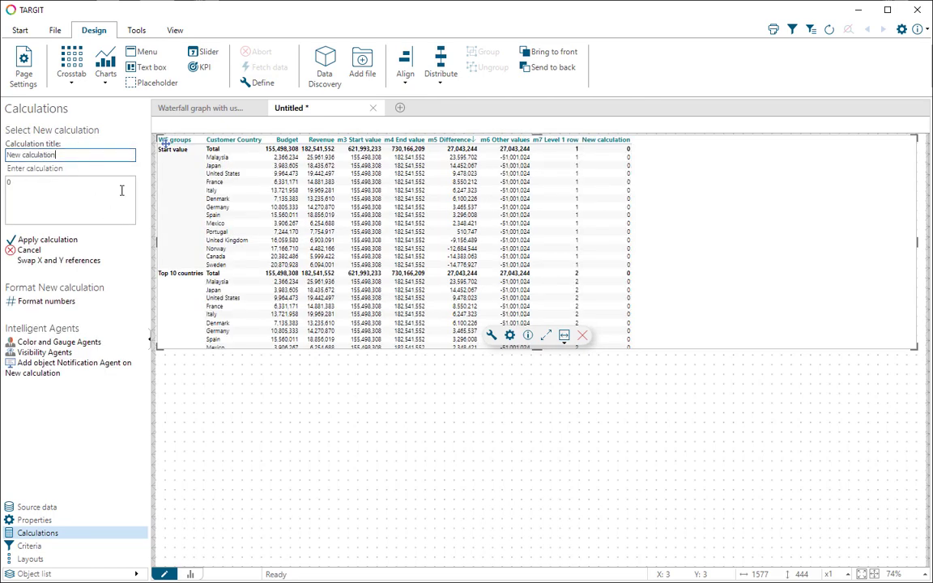
{"action": "key", "text": "ctrl+a"}
{"action": "type", "text": "m8 Data for labels"}
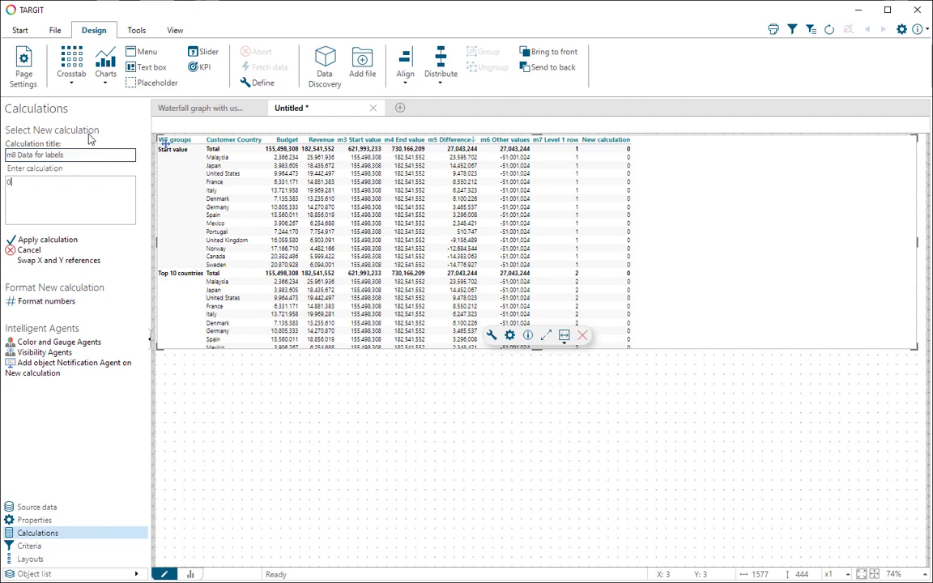
Set the m8 Data for labels formula to if sum(d1,0,m7)= 1 then sum(d1,0,m3) else 0 and apply it.
{"action": "left_click", "coordinate": [89, 209]}
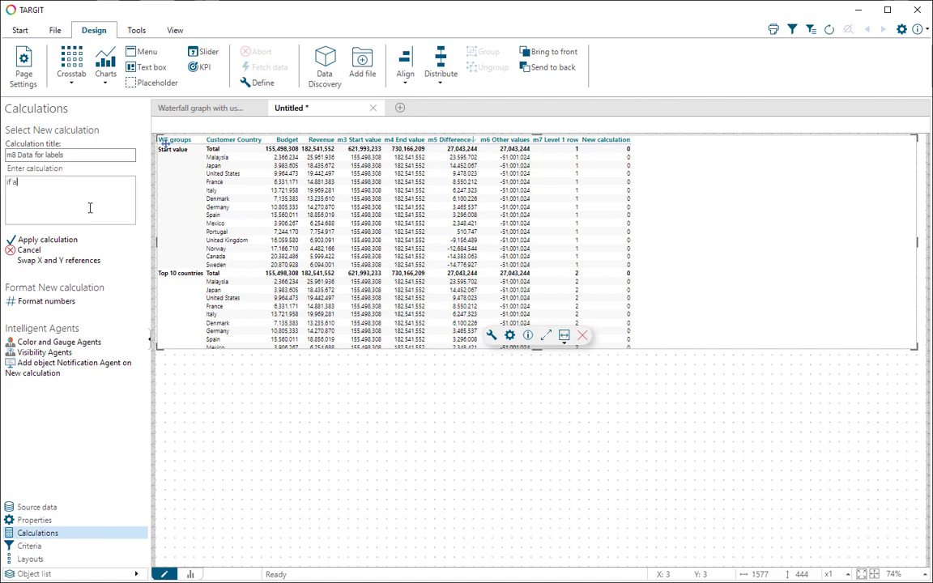
{"action": "type", "text": "if allcoun"}
{"action": "key", "text": "BackSpace"}
{"action": "key", "text": "BackSpace"}
{"action": "key", "text": "BackSpace"}
{"action": "key", "text": "BackSpace"}
{"action": "key", "text": "BackSpace"}
{"action": "type", "text": "sum(d1,0,m7)= 1 the"}
{"action": "type", "text": "n sum(d1,0,m3)"}
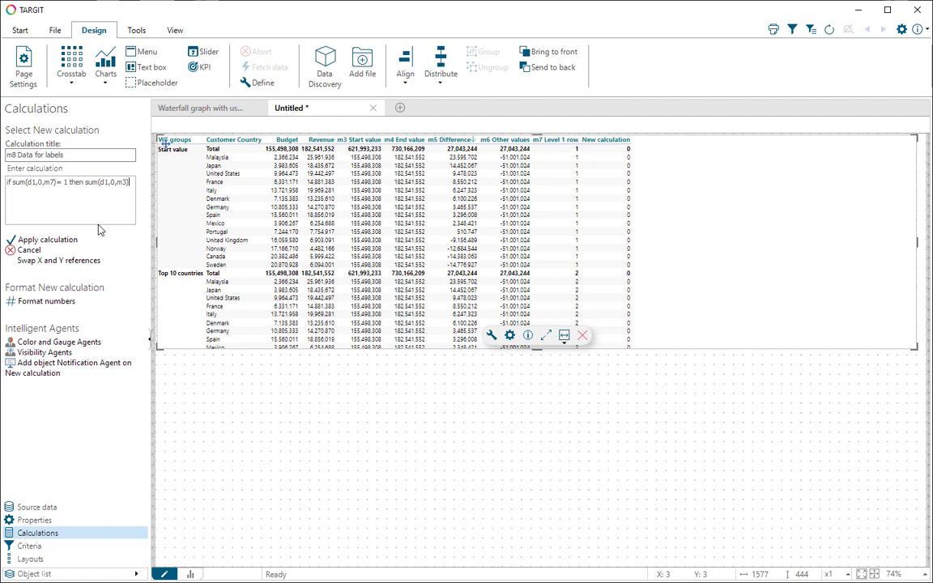
{"action": "type", "text": " else 0"}
{"action": "left_click", "coordinate": [47, 239]}
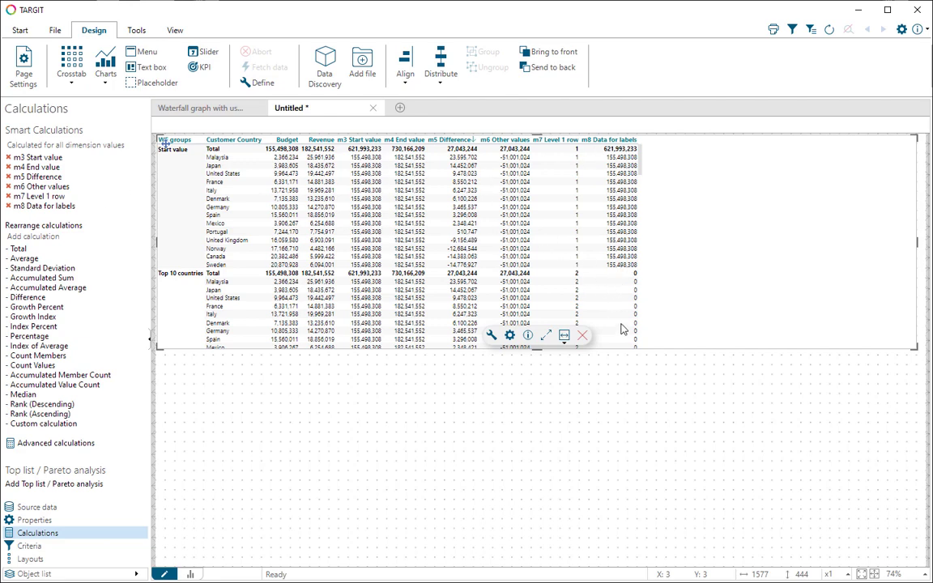
Reopen the m8 Data for labels formula, duplicate its if-then-else condition, and make the second one use m5 when m7 equals 2.
{"action": "left_click", "coordinate": [55, 207]}
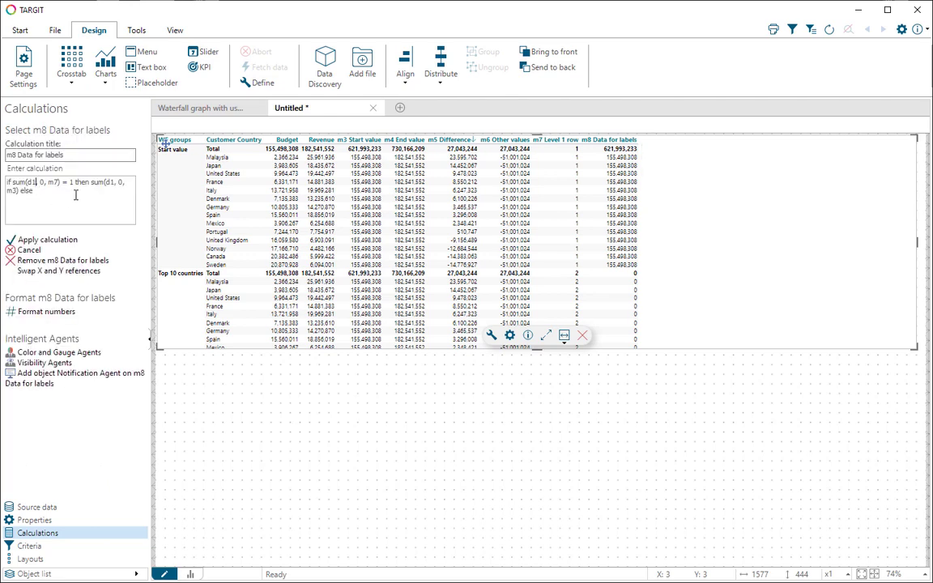
{"action": "key", "text": "ctrl+a"}
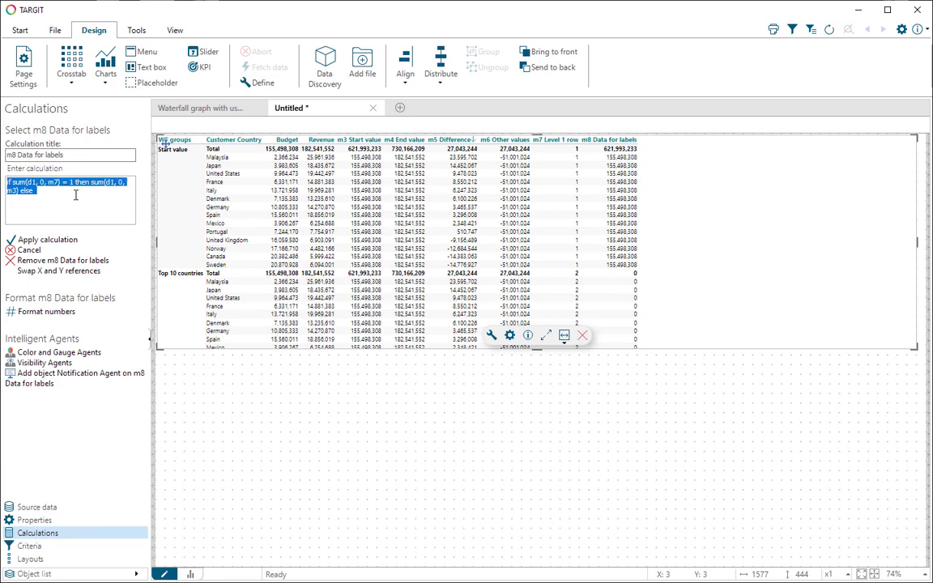
{"action": "type", "text": "if sum(d1, 0, m7) = 1 then sum(d1, 0, m3) else"}
{"action": "type", "text": "if sum(d1, 0, m7) = 1 then sum(d1, 0, m3) else"}
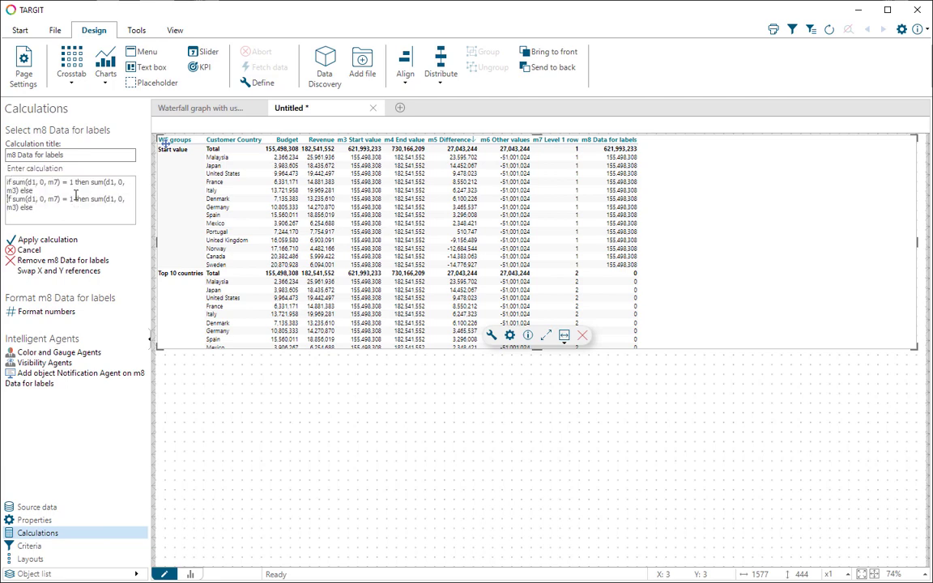
{"action": "double_click", "coordinate": [71, 199]}
{"action": "type", "text": "2"}
{"action": "type", "text": "5"}
Paste a third condition into the m8 formula and make it use m6 when m7 equals 3.
{"action": "left_click", "coordinate": [60, 214]}
{"action": "type", "text": "if sum(d1, 0, m7) = 1 then sum(d1, 0, m3) else"}
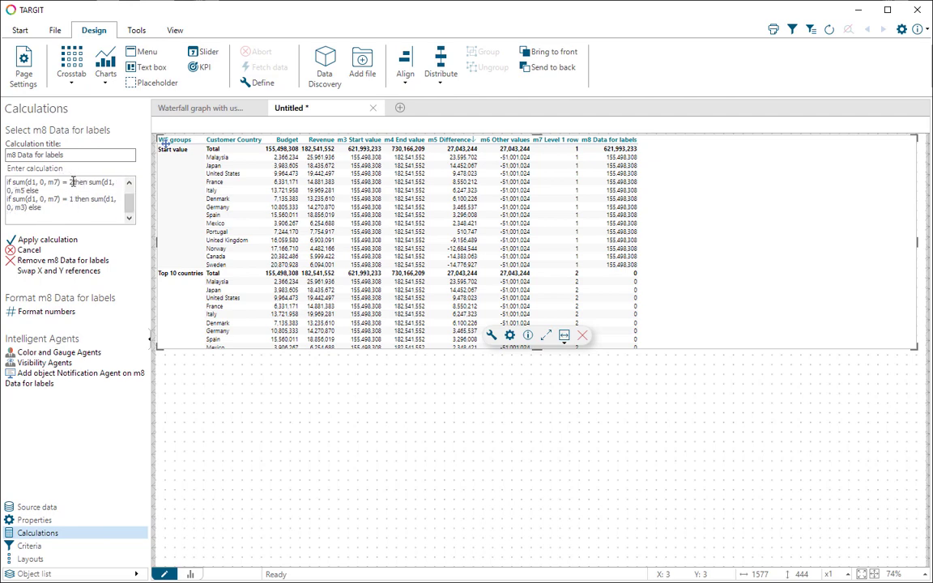
{"action": "left_click", "coordinate": [72, 182]}
{"action": "key", "text": "Delete"}
{"action": "left_click", "coordinate": [71, 199]}
{"action": "key", "text": "Delete"}
{"action": "type", "text": "3"}
{"action": "scroll", "coordinate": [356, 220], "scroll_direction": "down", "scroll_amount": 5}
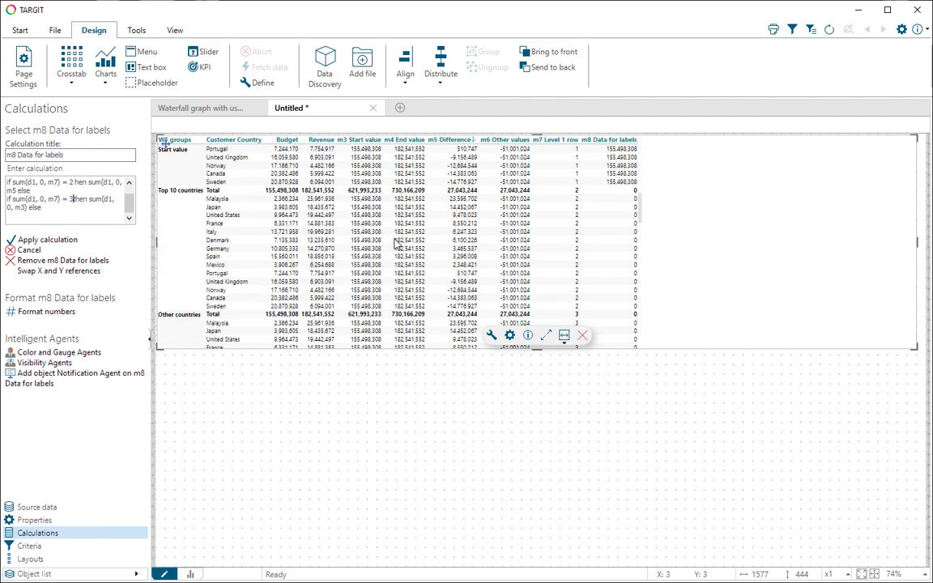
{"action": "type", "text": "t"}
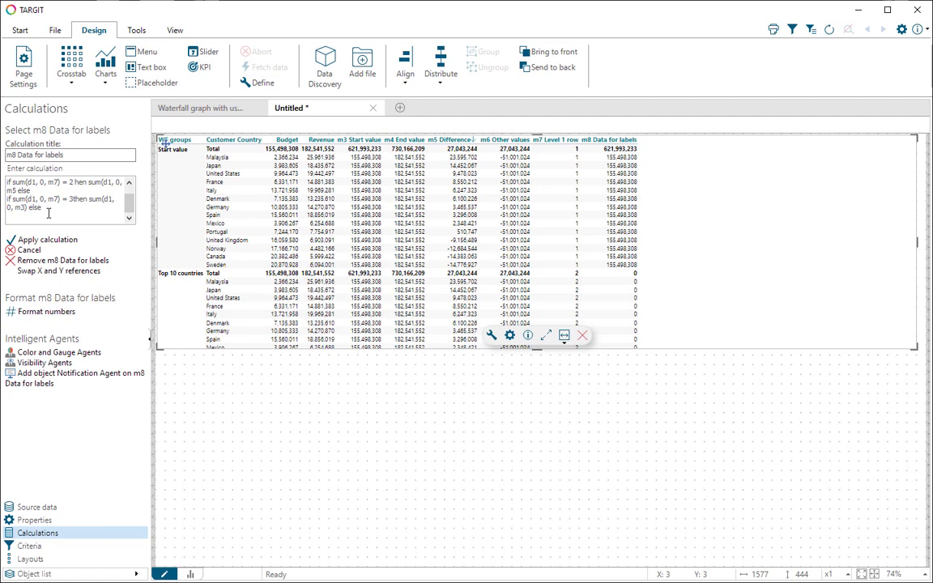
{"action": "key", "text": "Delete"}
{"action": "key", "text": "Delete"}
{"action": "type", "text": "6"}
Add a fourth condition using m4 when m7 equals 4, end the formula with else 0, and try to apply it.
{"action": "key", "text": "Return"}
{"action": "type", "text": "if sum(d1, 0, m7) = 1 then sum(d1, 0, m3) else"}
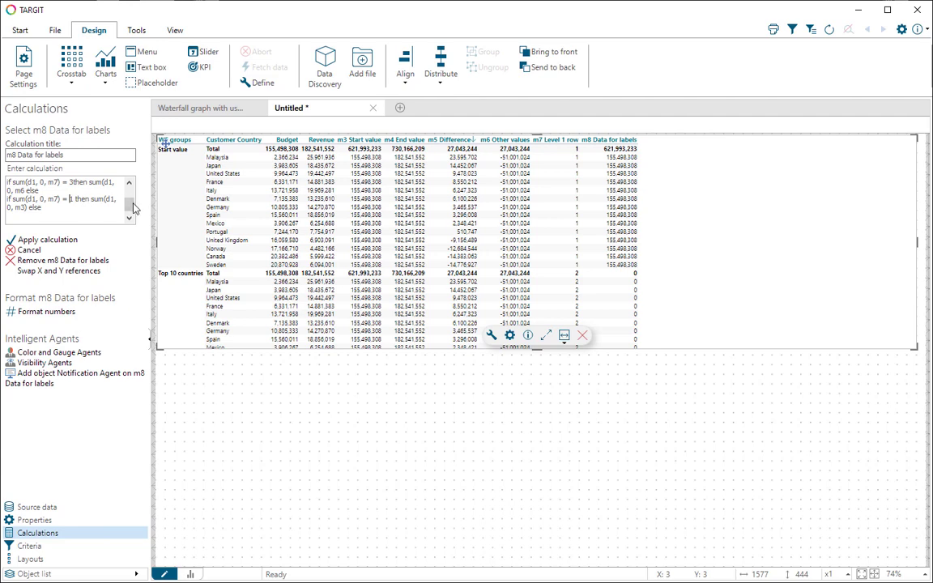
{"action": "mouse_move", "coordinate": [128, 204]}
{"action": "left_mouse_down"}
{"action": "mouse_move", "coordinate": [128, 192]}
{"action": "mouse_move", "coordinate": [128, 207]}
{"action": "left_mouse_up"}
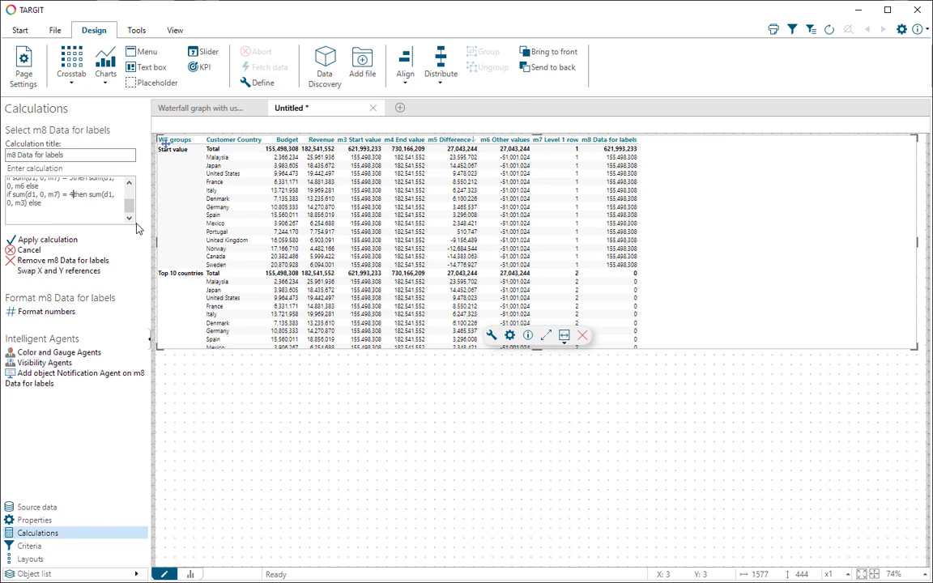
{"action": "scroll", "coordinate": [577, 283], "scroll_direction": "down", "scroll_amount": 10}
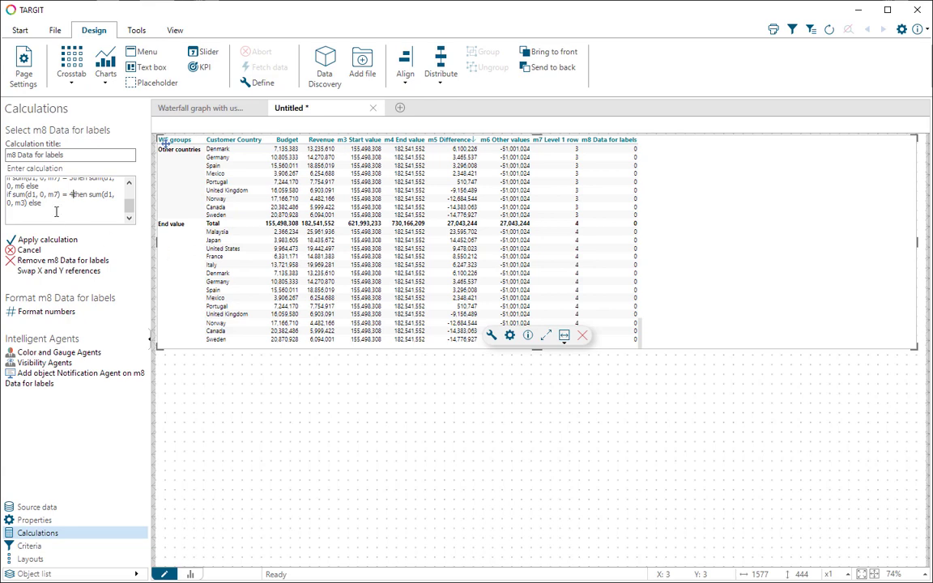
{"action": "left_click", "coordinate": [22, 204]}
{"action": "key", "text": "Delete"}
{"action": "type", "text": "6"}
{"action": "left_click", "coordinate": [69, 238]}
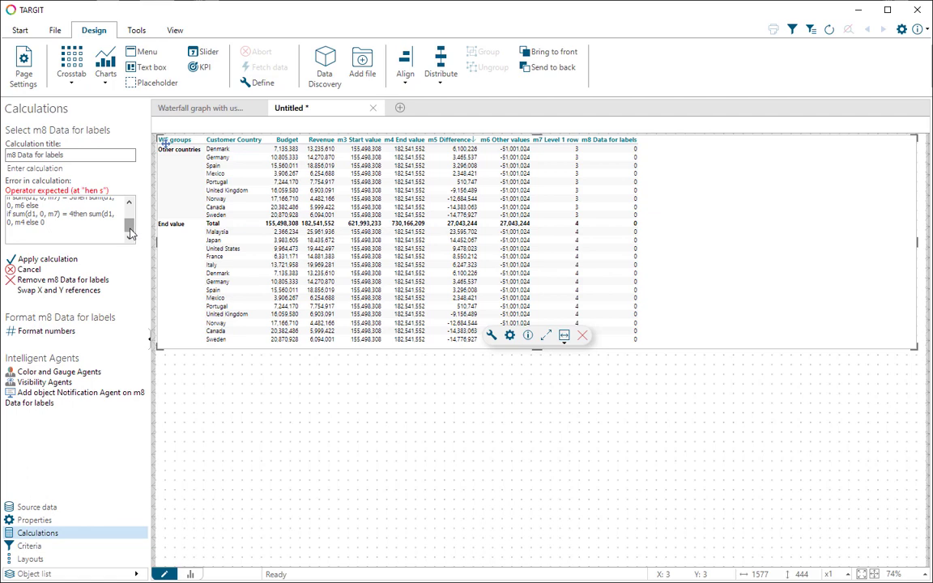
Correct the spacing and spelling of "then" after the values 2, 3 and 4 in the m8 formula.
{"action": "left_click_drag", "start_coordinate": [72, 215], "coordinate": [75, 215]}
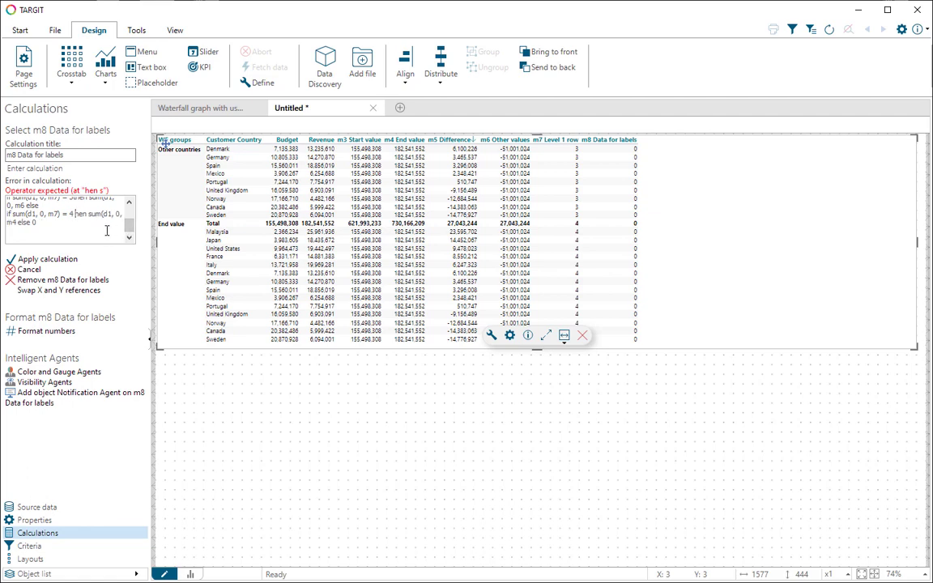
{"action": "type", "text": "t"}
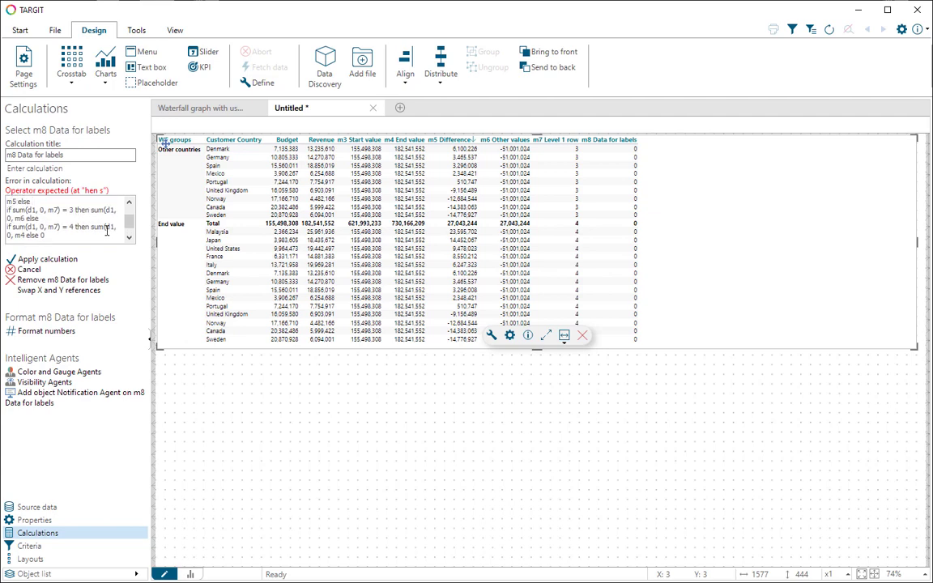
{"action": "key", "text": "Up"}
{"action": "key", "text": "Up"}
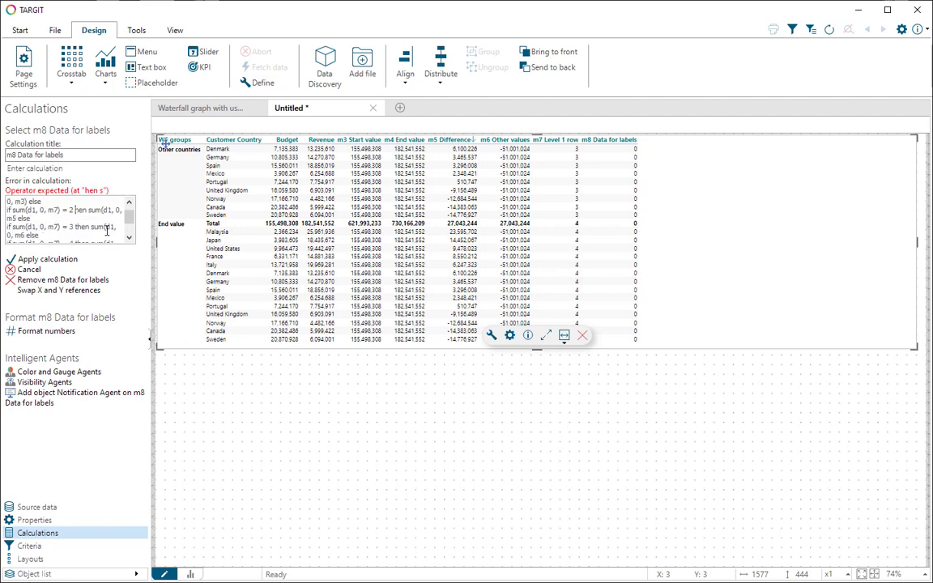
{"action": "type", "text": "t"}
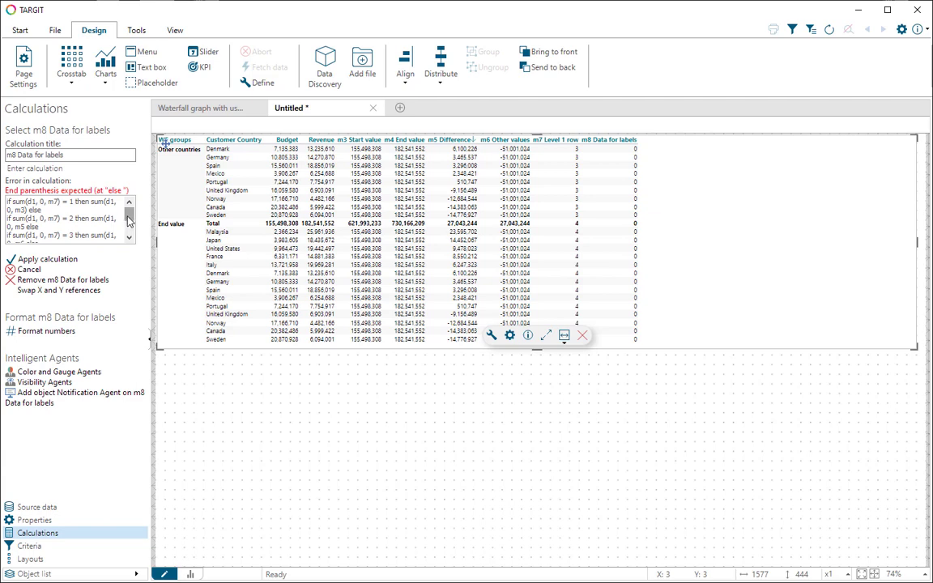
Add the missing closing parentheses after m5, m6 and m4 in the m8 formula's sum functions.
{"action": "left_click_drag", "start_coordinate": [127, 220], "coordinate": [128, 235]}
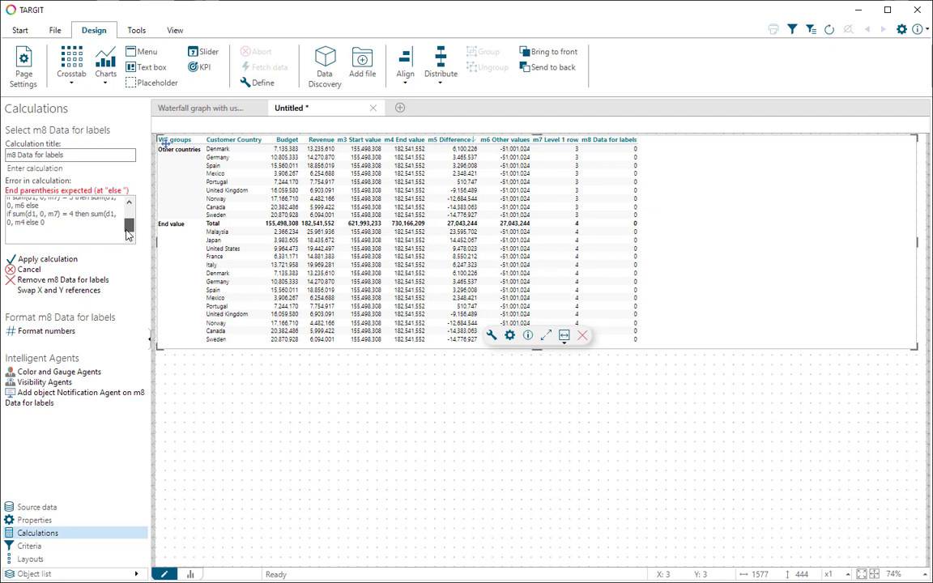
{"action": "left_click_drag", "start_coordinate": [127, 234], "coordinate": [127, 217]}
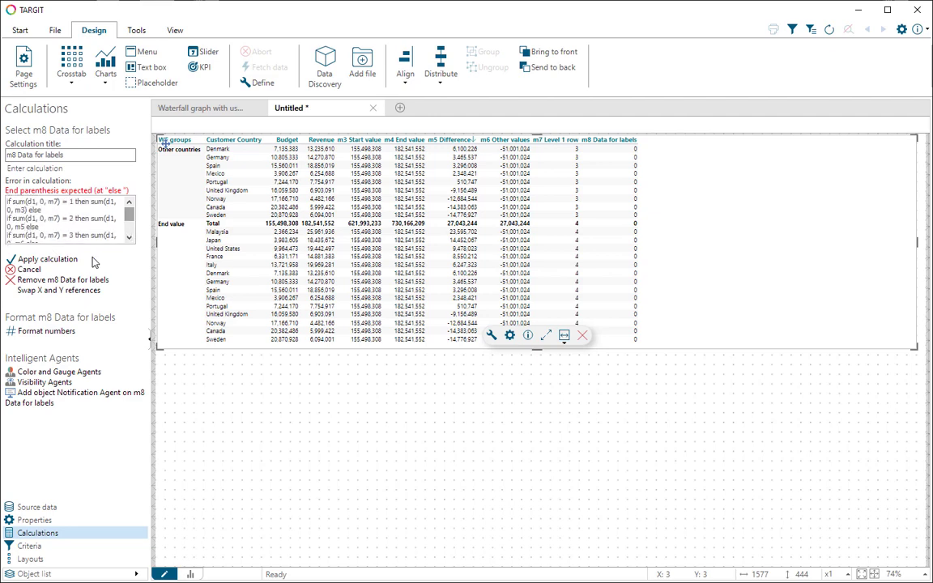
{"action": "key", "text": "Down"}
{"action": "key", "text": "Down"}
{"action": "key", "text": "Down"}
{"action": "type", "text": ")"}
{"action": "key", "text": "Down"}
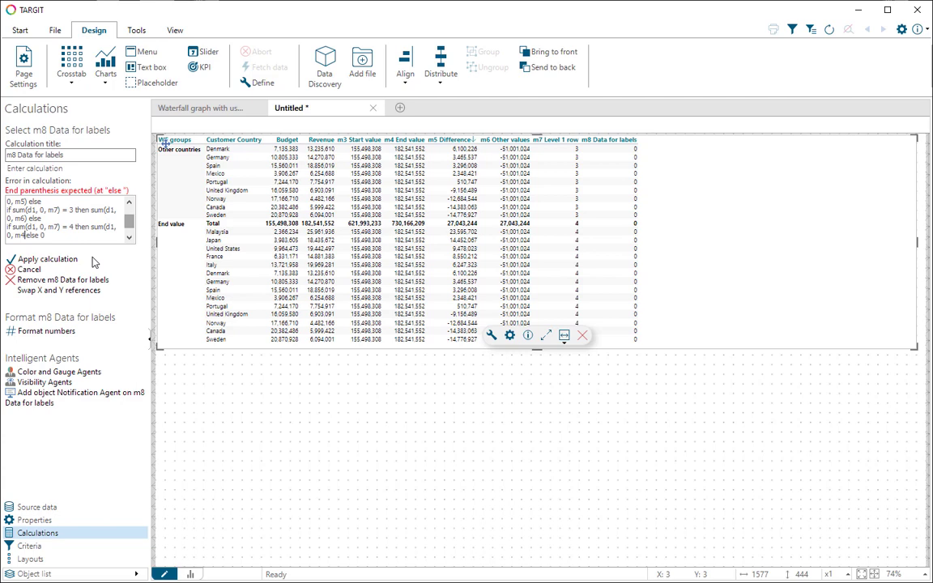
{"action": "type", "text": ")"}
Apply the corrected m8 Data for labels formula from a widened editor and check its column across all WF groups.
{"action": "left_click_drag", "start_coordinate": [149, 255], "coordinate": [194, 258]}
{"action": "scroll", "coordinate": [37, 202], "scroll_direction": "up", "scroll_amount": 1}
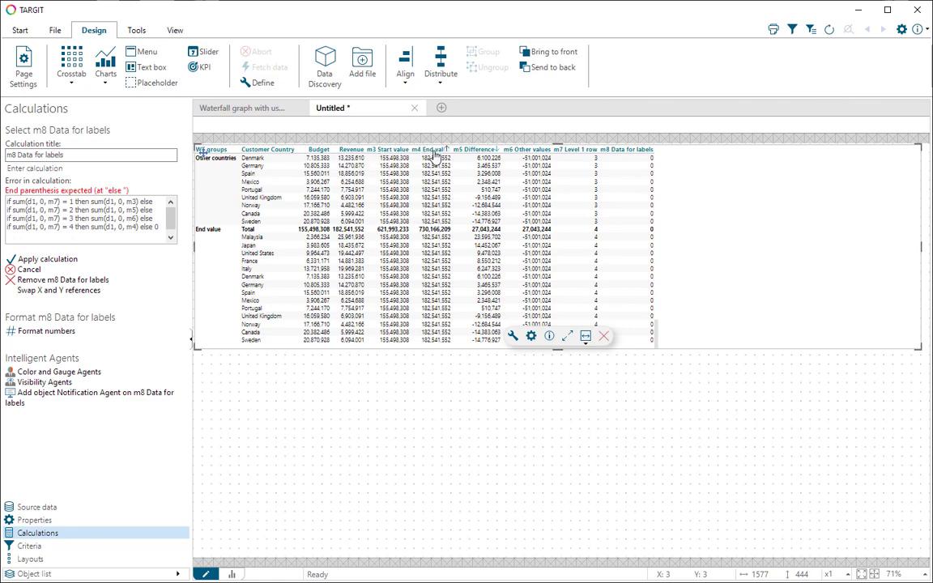
{"action": "left_click", "coordinate": [33, 261]}
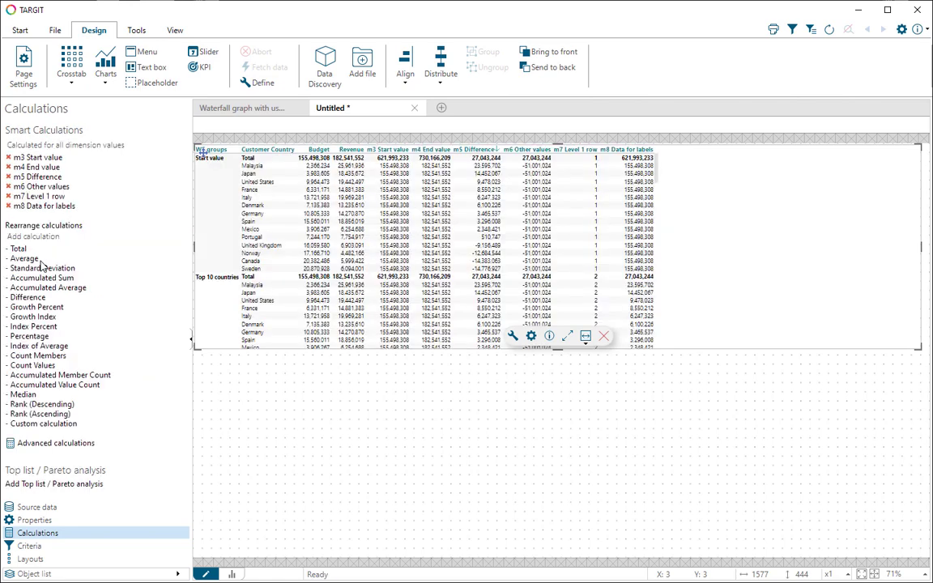
{"action": "scroll", "coordinate": [662, 208], "scroll_direction": "down", "scroll_amount": 6}
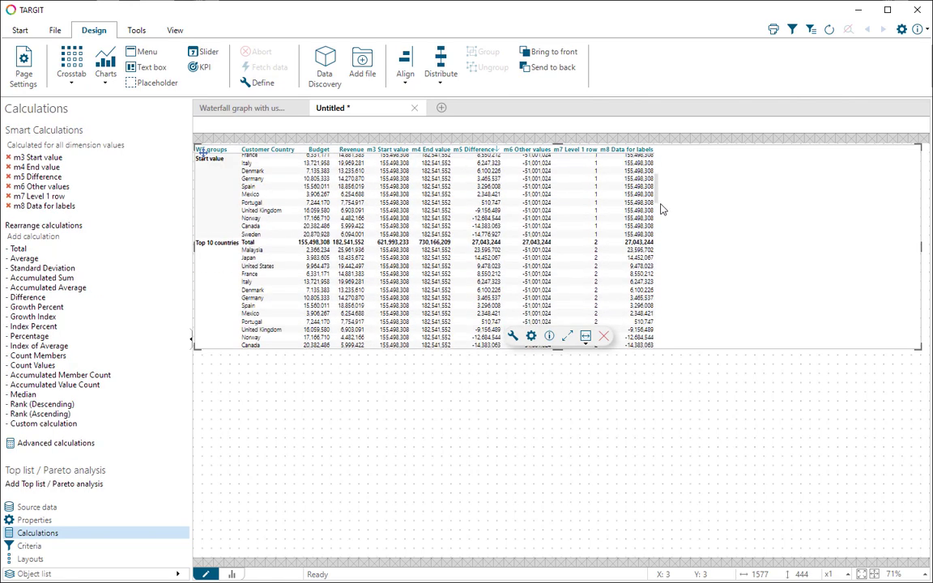
{"action": "scroll", "coordinate": [662, 270], "scroll_direction": "down", "scroll_amount": 4}
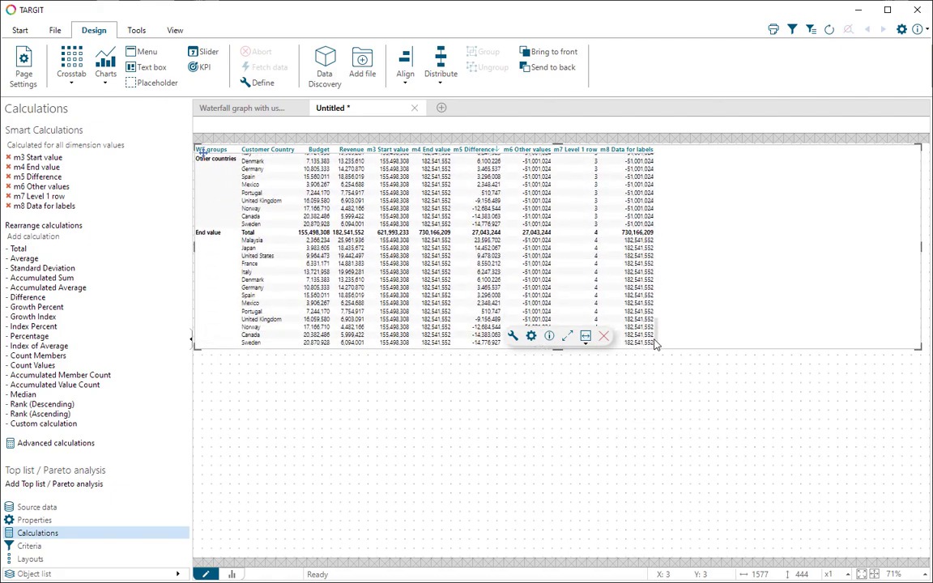
{"action": "scroll", "coordinate": [657, 334], "scroll_direction": "up", "scroll_amount": 6}
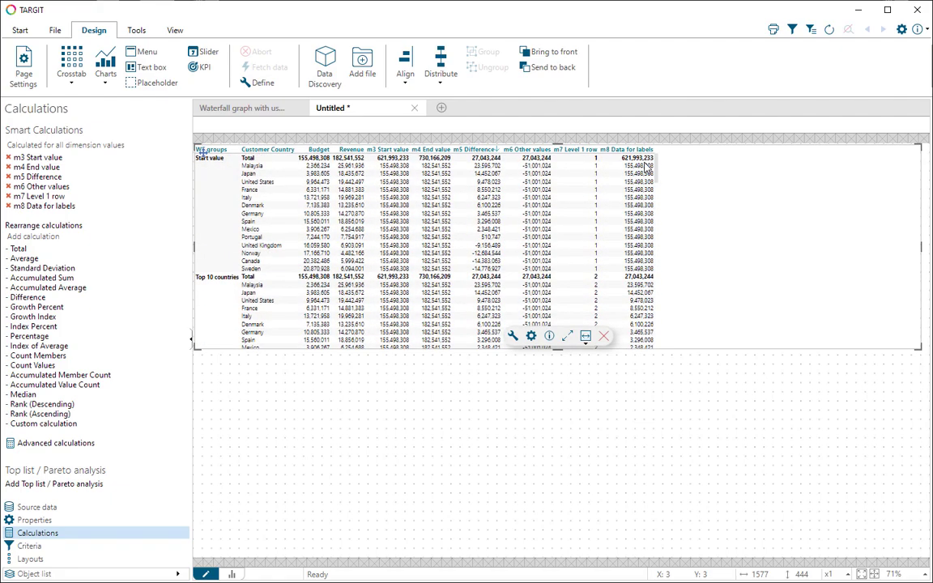
{"action": "scroll", "coordinate": [660, 357], "scroll_direction": "down", "scroll_amount": 6}
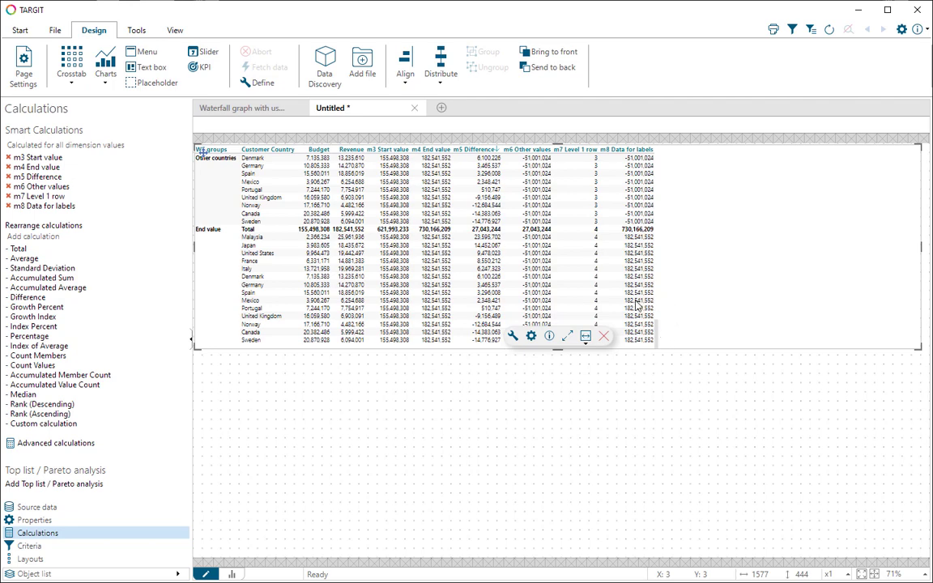
Copy the complete m8 Data for labels formula and return to the calculation list by applying it as is.
{"action": "left_click", "coordinate": [39, 207]}
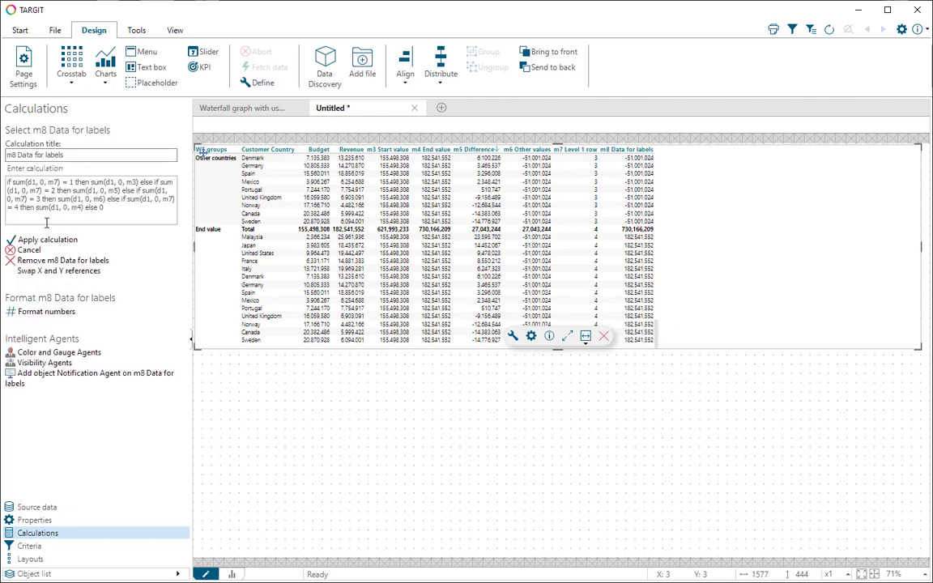
{"action": "triple_click", "coordinate": [118, 194]}
{"action": "key", "text": "ctrl+c"}
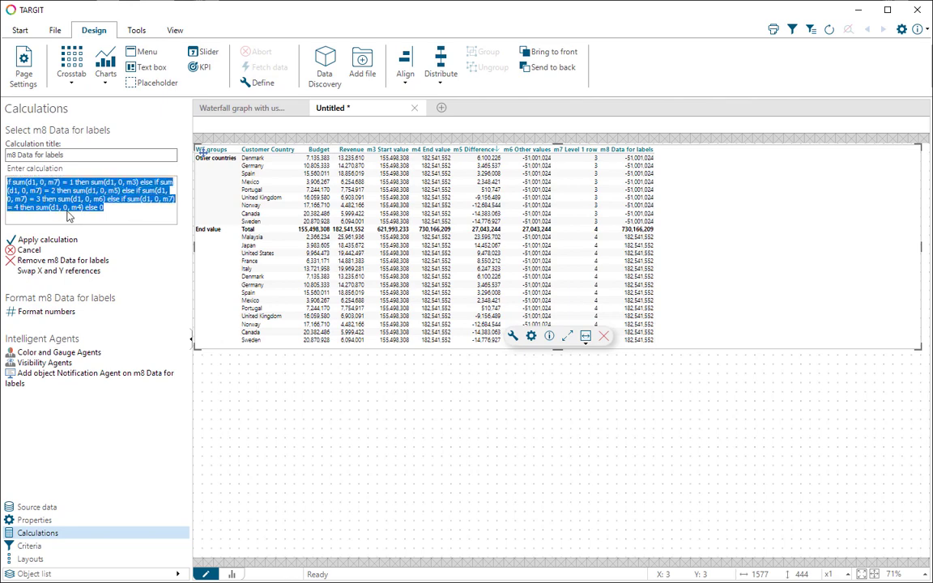
{"action": "left_click", "coordinate": [42, 240]}
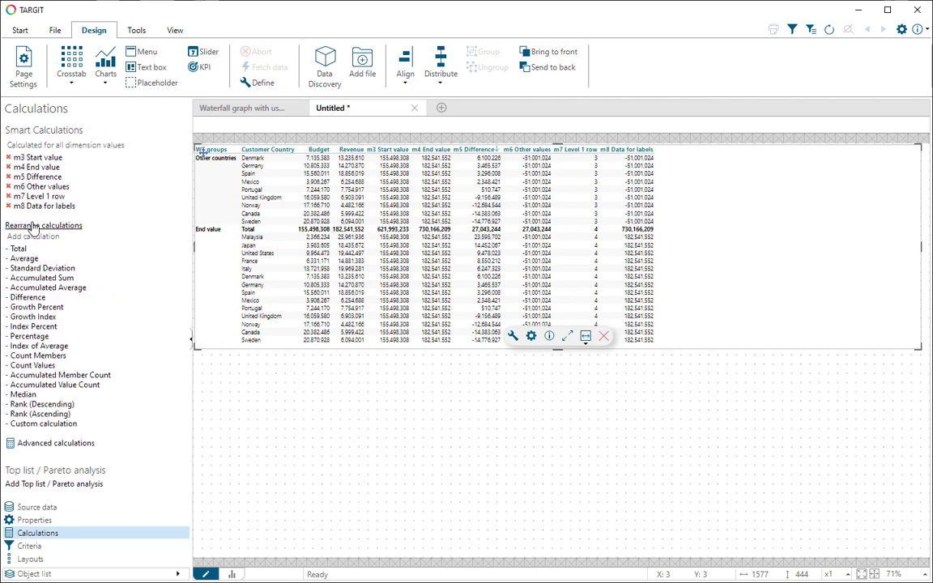
Add a custom calculation to the crosstab as a new measure and title it "m9 Data for graph".
{"action": "left_click", "coordinate": [36, 423]}
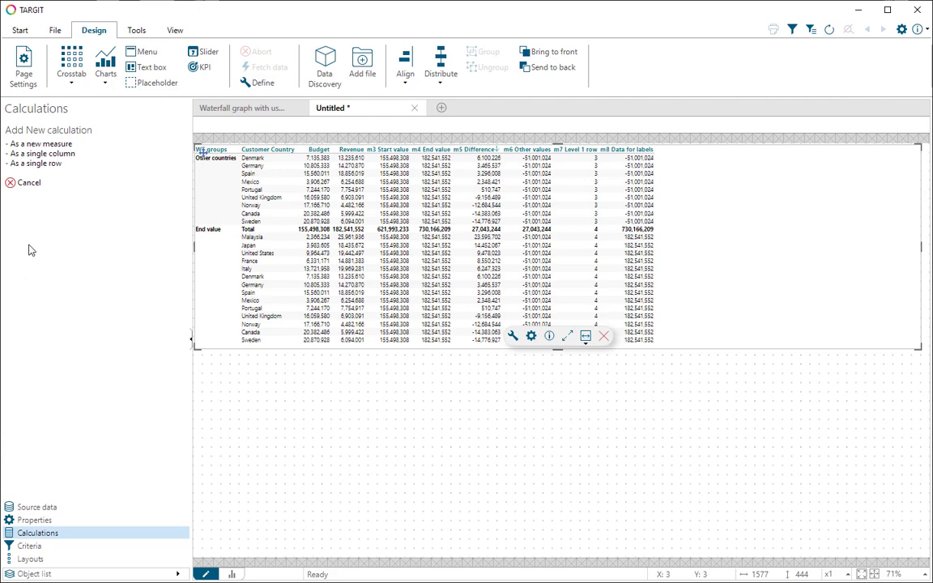
{"action": "left_click", "coordinate": [38, 146]}
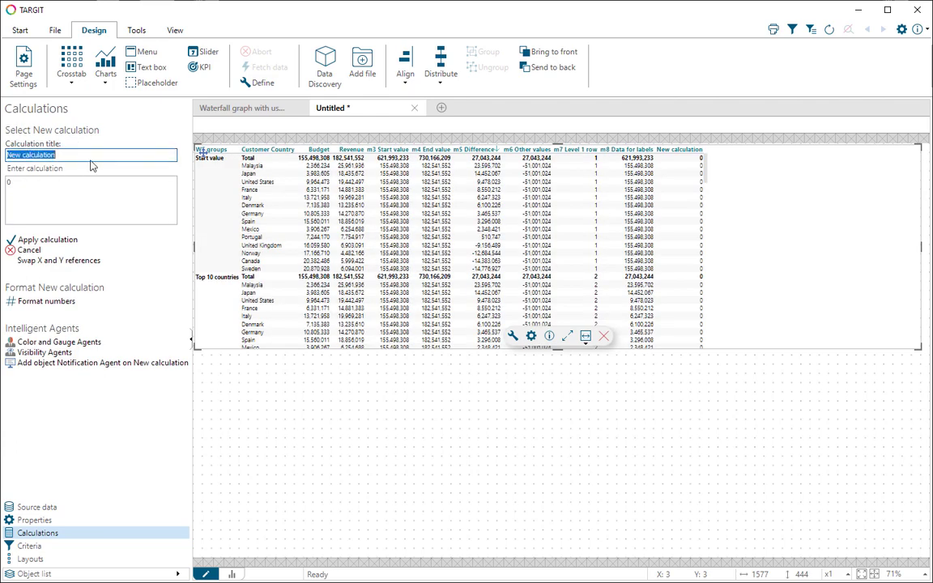
{"action": "type", "text": "m9 Da"}
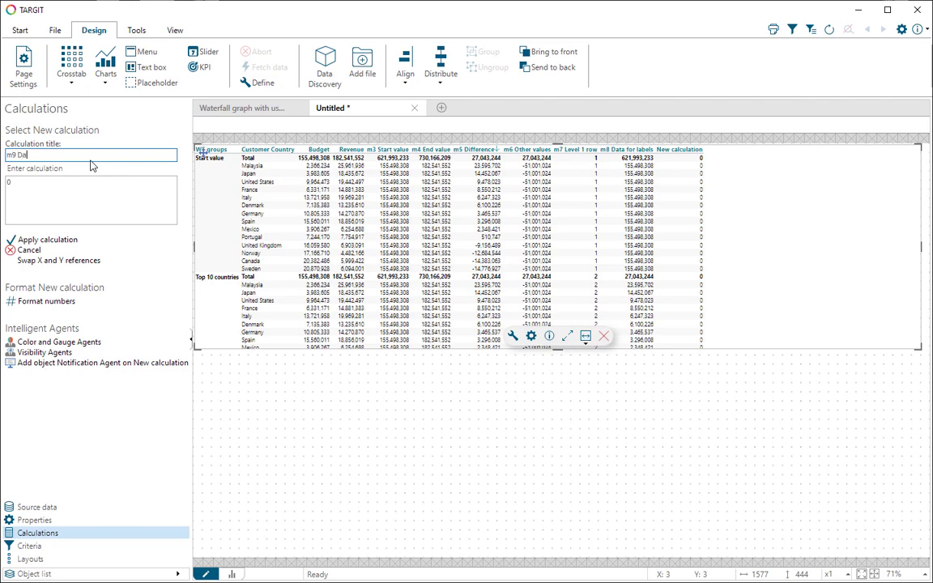
{"action": "type", "text": "ta for graph"}
Fill m9 with the copied m8 formula, multiply its final m4 sum by -1, apply it and check the m9 column.
{"action": "key", "text": "Tab"}
{"action": "key", "text": "ctrl+v"}
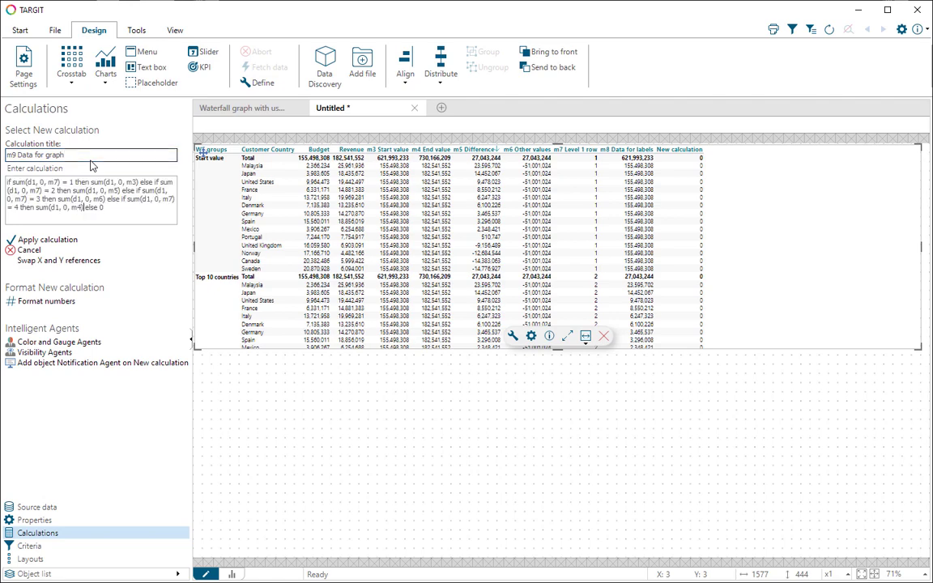
{"action": "type", "text": "*-1"}
{"action": "left_click", "coordinate": [42, 239]}
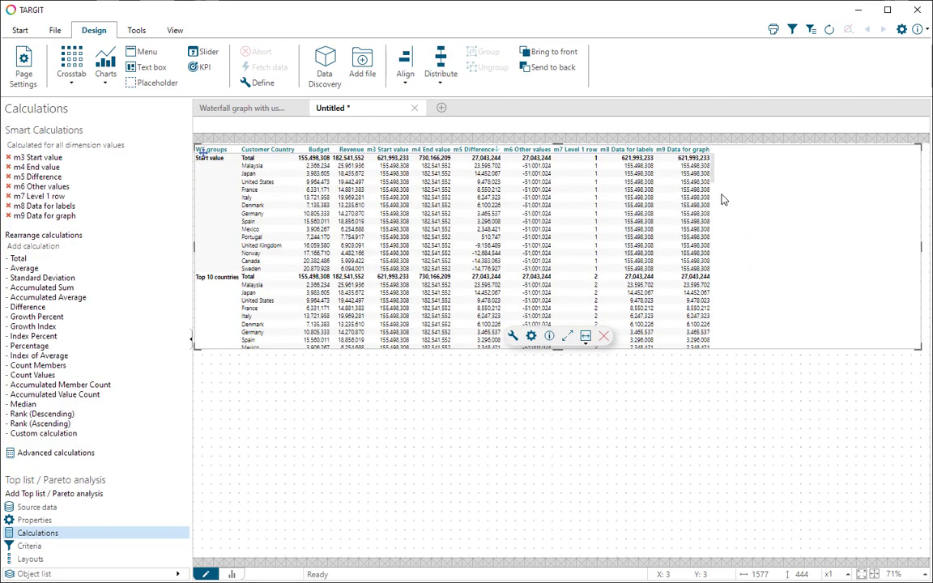
{"action": "mouse_move", "coordinate": [715, 168]}
{"action": "left_mouse_down"}
{"action": "mouse_move", "coordinate": [703, 332]}
{"action": "mouse_move", "coordinate": [709, 162]}
{"action": "left_mouse_up"}
{"action": "scroll", "coordinate": [214, 284], "scroll_direction": "down", "scroll_amount": 6}
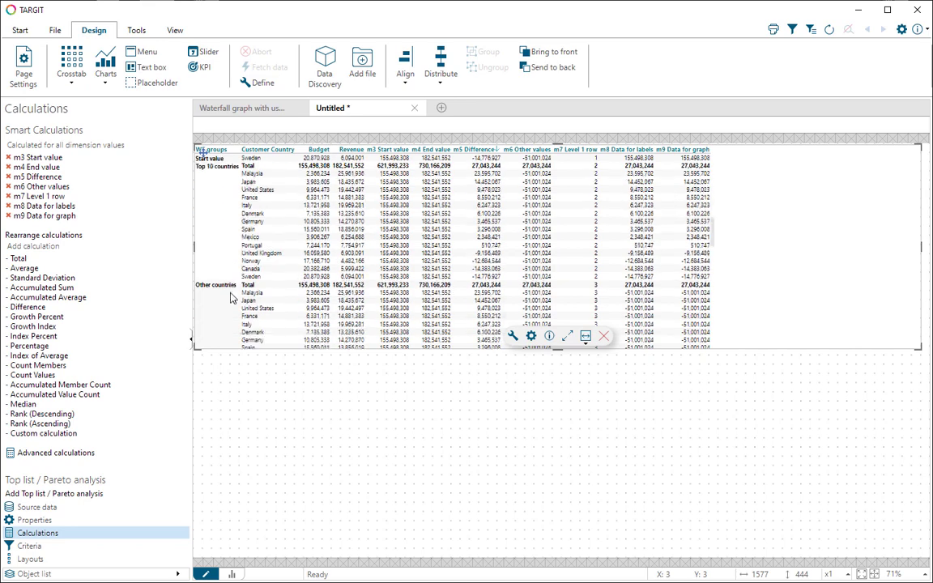
{"action": "scroll", "coordinate": [229, 243], "scroll_direction": "down", "scroll_amount": 3}
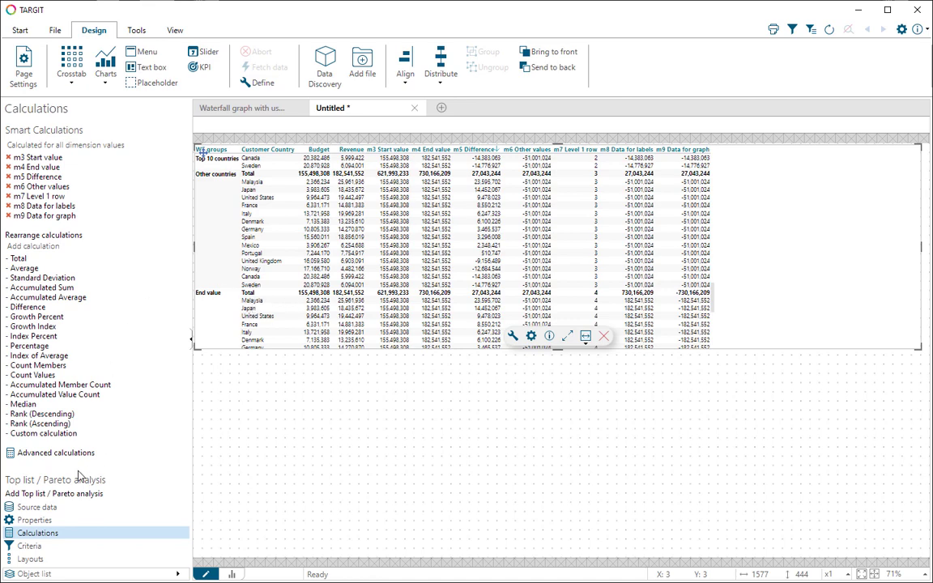
Add a Hide member visibility agent on Revenue Goal, keeping the crosstab's first rows in view beside its settings.
{"action": "left_click", "coordinate": [37, 521]}
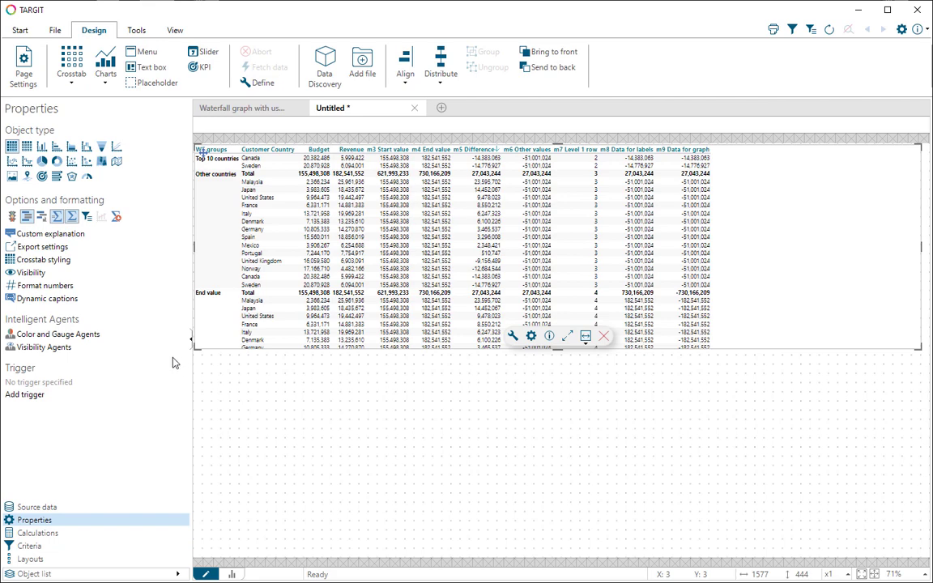
{"action": "left_click", "coordinate": [35, 353]}
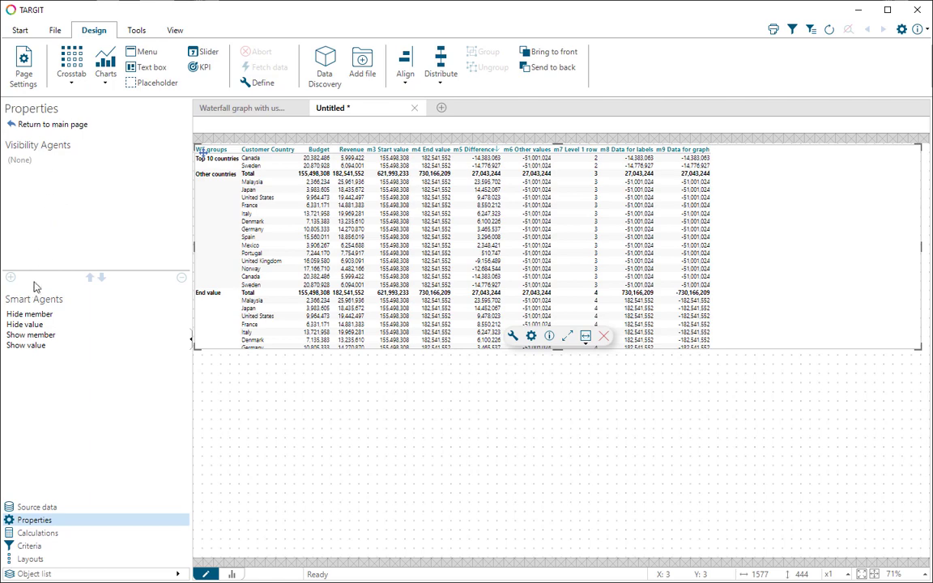
{"action": "left_click", "coordinate": [31, 318]}
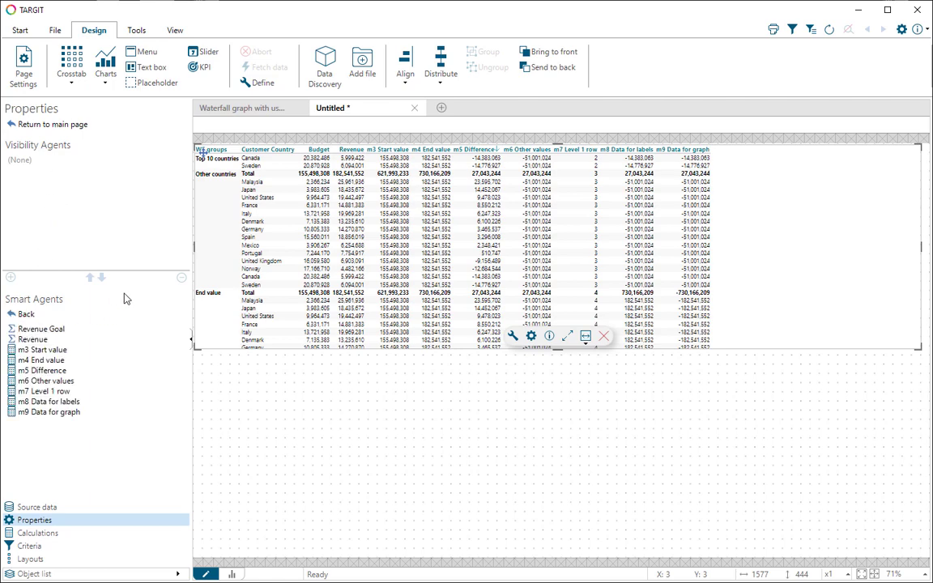
{"action": "left_click", "coordinate": [54, 333]}
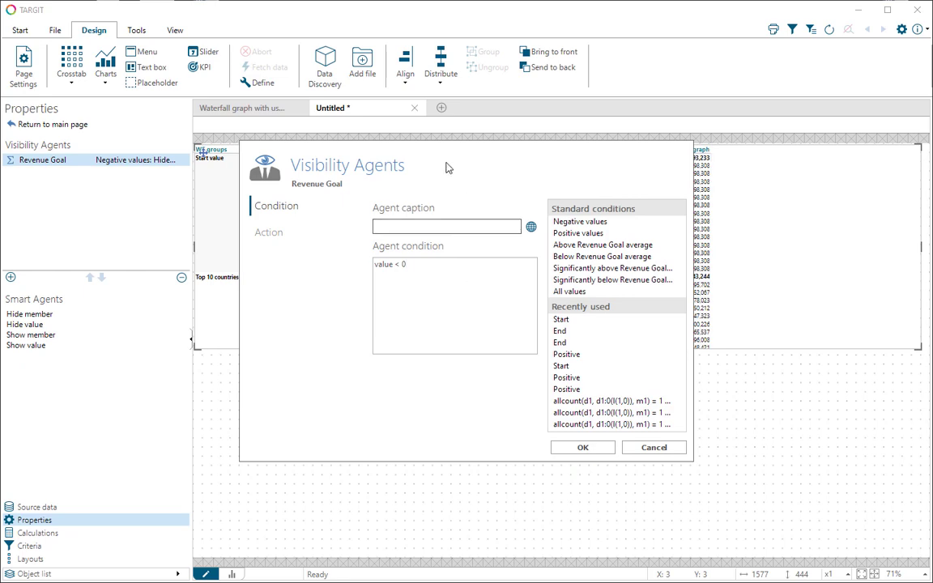
{"action": "left_click_drag", "start_coordinate": [445, 167], "coordinate": [390, 274]}
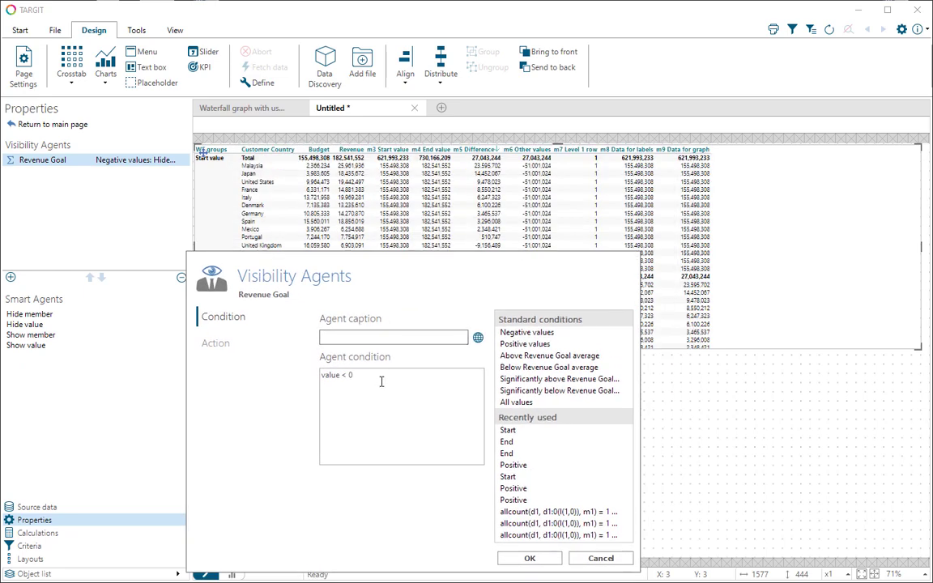
Set the visibility agent's condition to "sum(d1, 0, m7) = 1 and allcount(d1, d1:0(s), m1) > 1" and apply it.
{"action": "key", "text": "ctrl+a"}
{"action": "type", "text": "sum"}
{"action": "type", "text": "(d1, 0"}
{"action": "type", "text": ", m7) = 1 and allcount(d1, d1"}
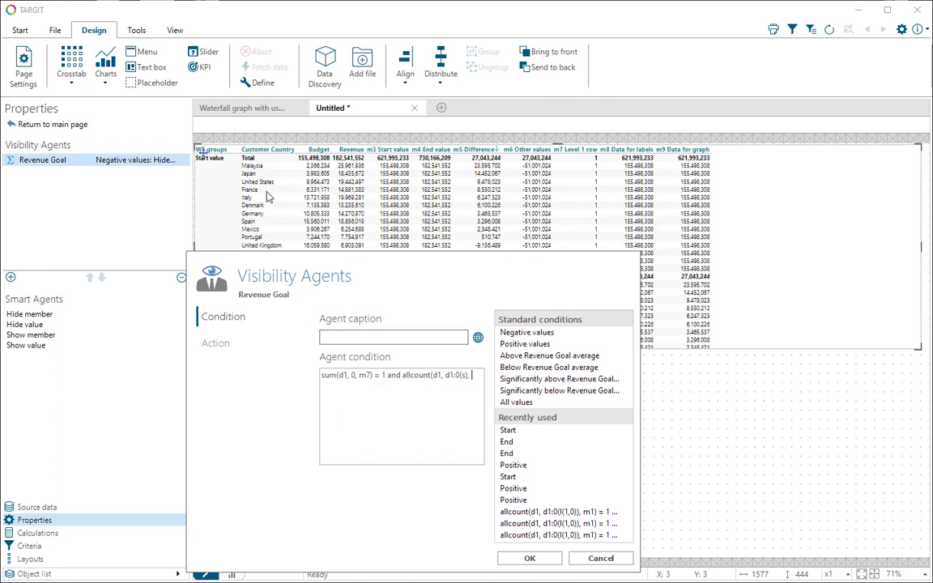
{"action": "type", "text": "m1"}
{"action": "left_click", "coordinate": [529, 558]}
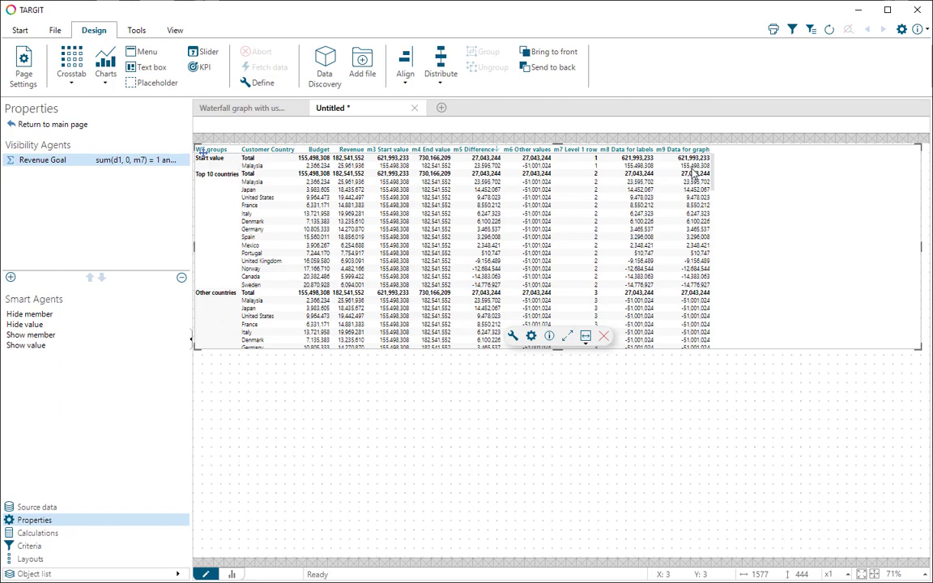
Extend the agent condition with "or sum(d1, 0, m7) = 2 and allcount(d1, d1:0(s), m1) > 10" from a copy of the first line.
{"action": "double_click", "coordinate": [133, 161]}
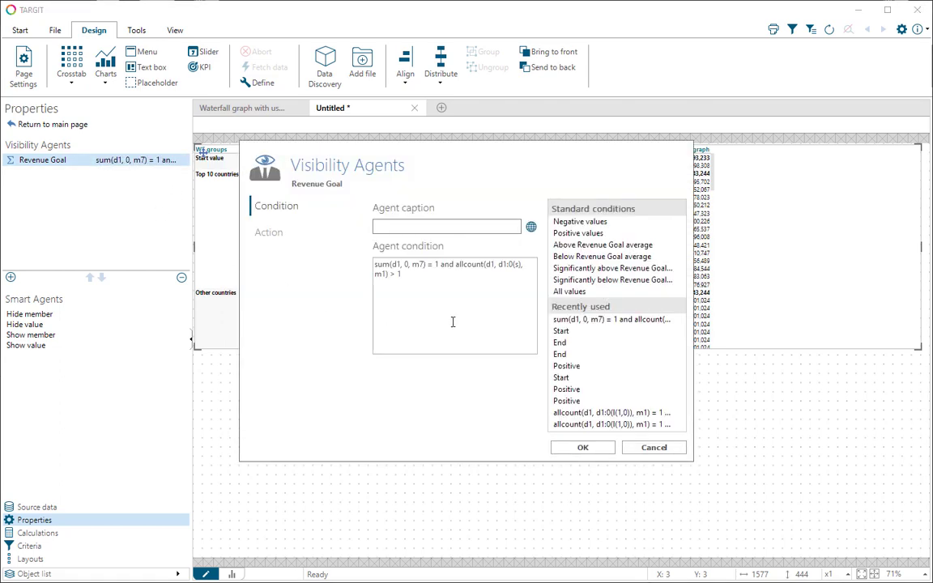
{"action": "left_click_drag", "start_coordinate": [451, 295], "coordinate": [323, 254]}
{"action": "key", "text": "ctrl+c"}
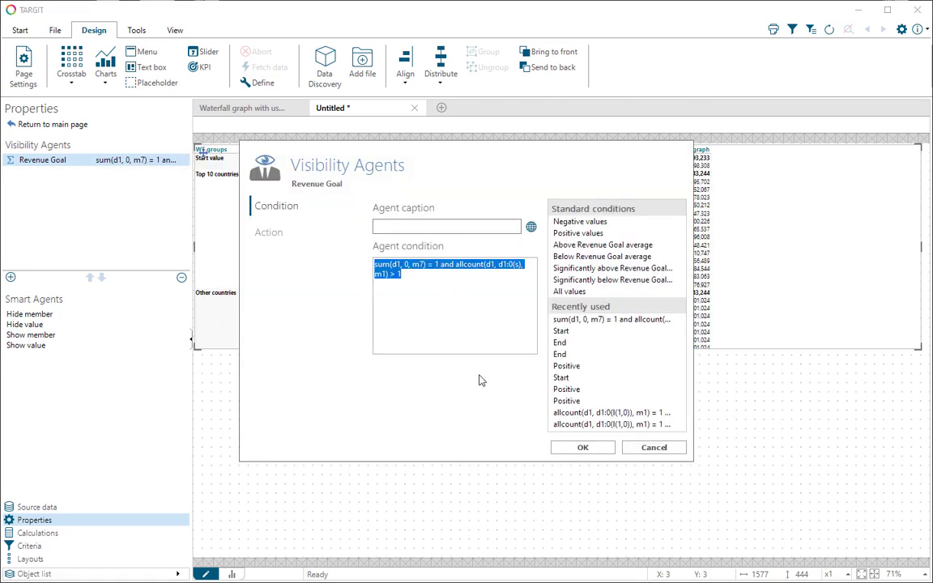
{"action": "key", "text": "Right"}
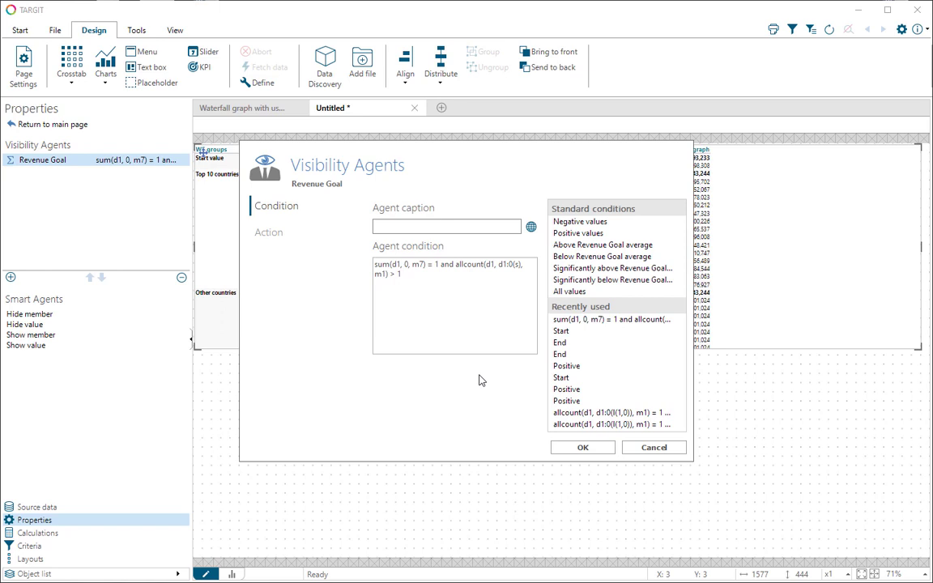
{"action": "type", "text": "or"}
{"action": "key", "text": "ctrl+v"}
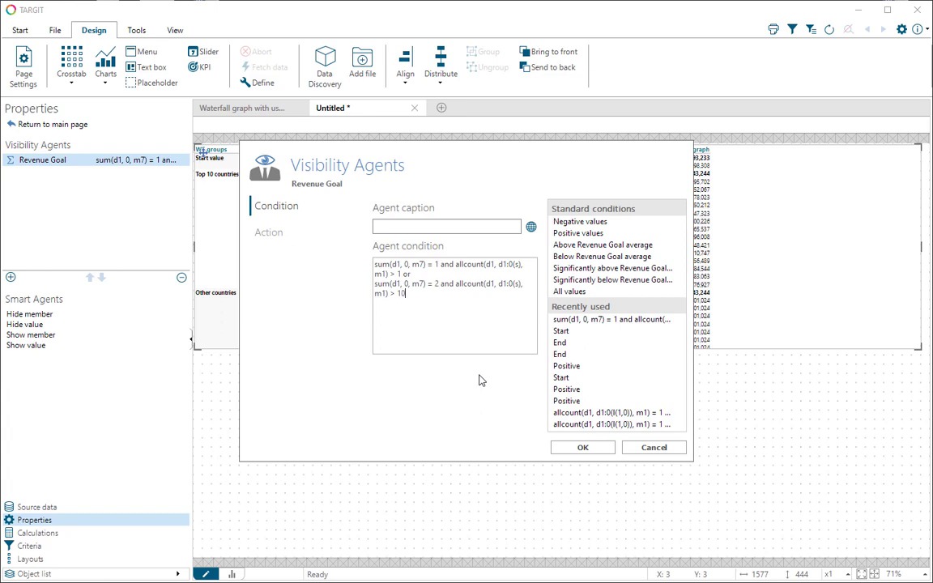
Add copies of the condition line for m7 = 3 and m7 = 4, each with allcount > 1, and try to apply them.
{"action": "key", "text": "ctrl+v"}
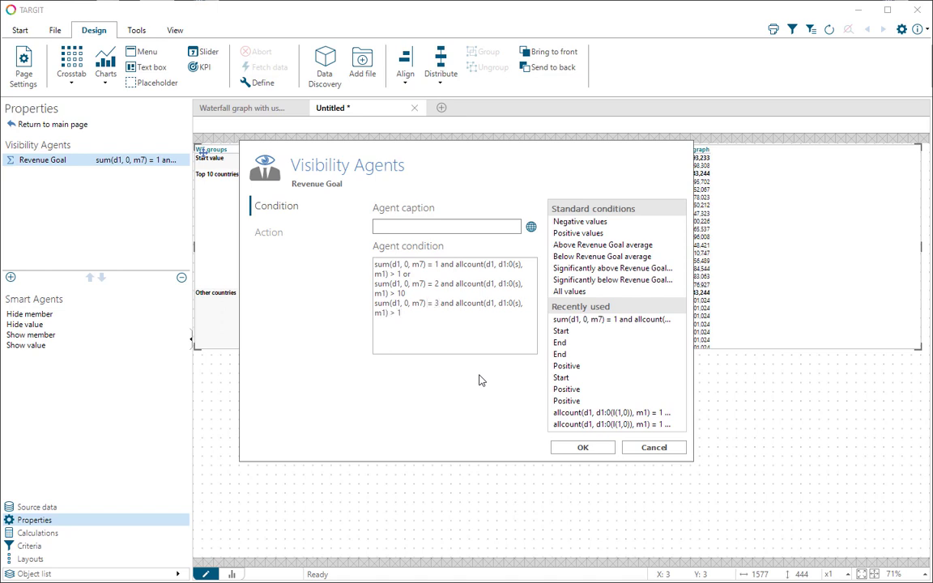
{"action": "key", "text": "Return"}
{"action": "key", "text": "ctrl+v"}
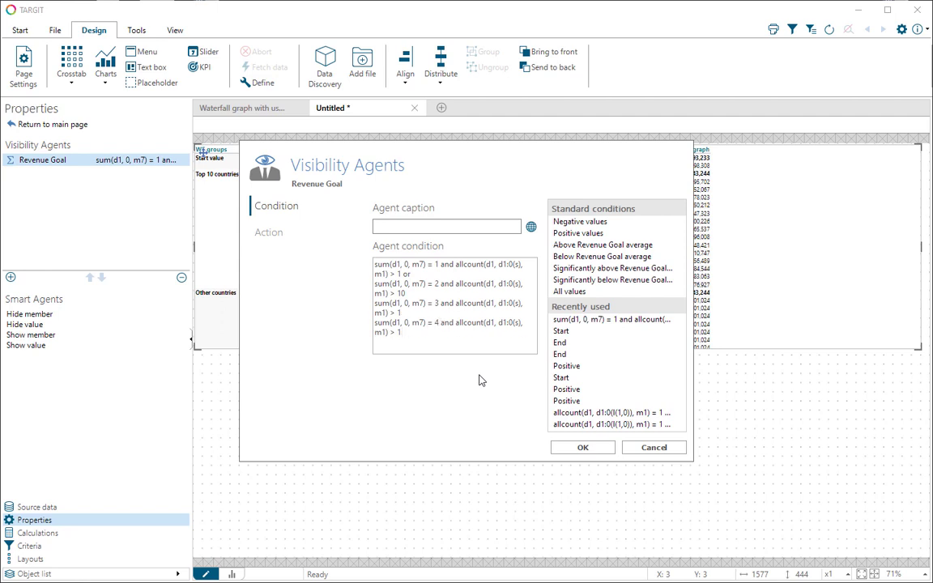
{"action": "left_click", "coordinate": [599, 450]}
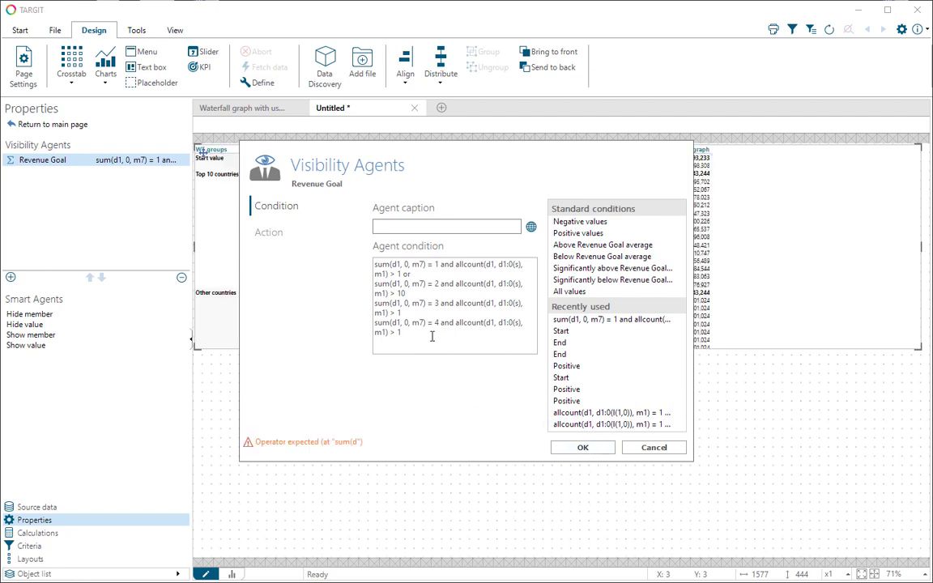
Insert the missing "or" operators after the m7 = 2 and m7 = 3 conditions and apply the visibility agent.
{"action": "left_click", "coordinate": [431, 293]}
{"action": "type", "text": "or"}
{"action": "left_click", "coordinate": [583, 447]}
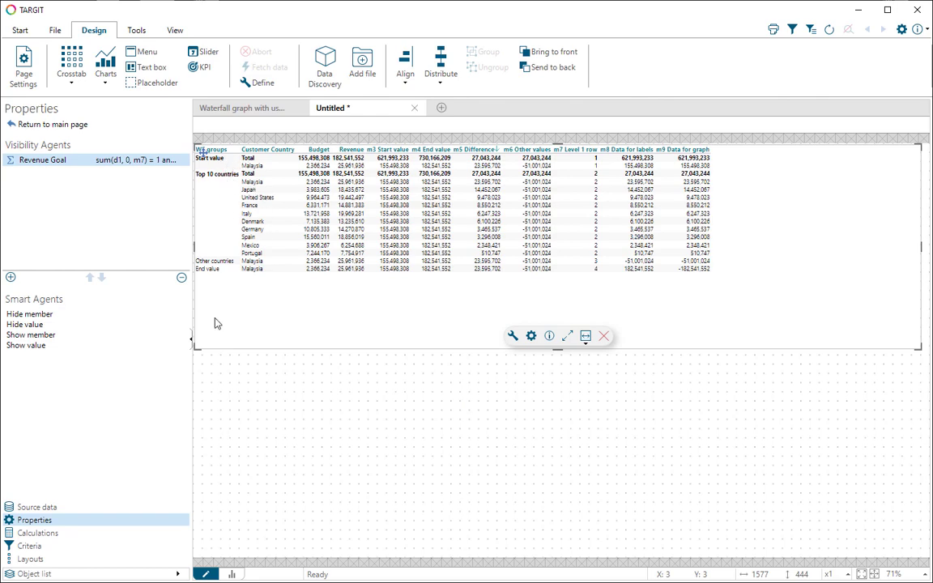
Turn off the Total rows in the crosstab and reduce the object's height to 327.
{"action": "left_click", "coordinate": [45, 523]}
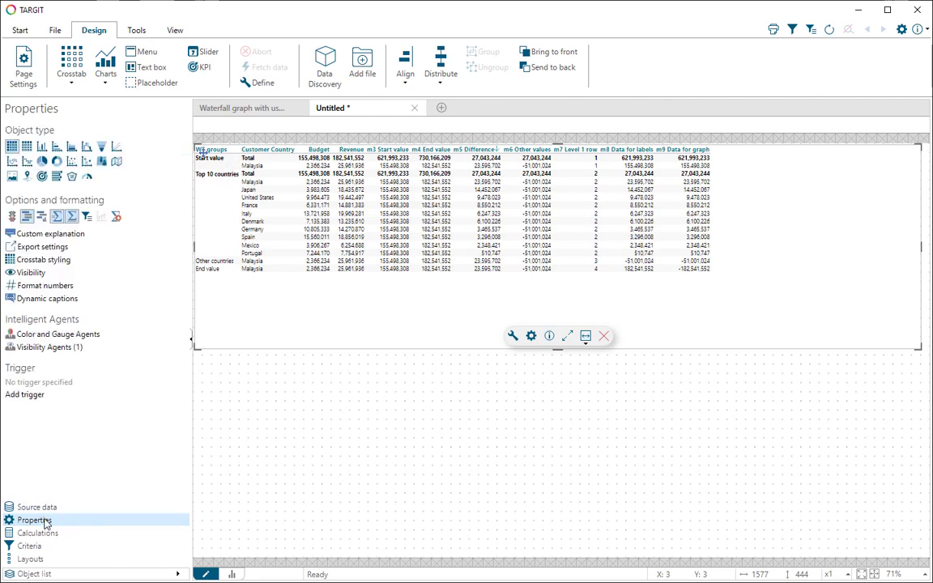
{"action": "left_click", "coordinate": [71, 216]}
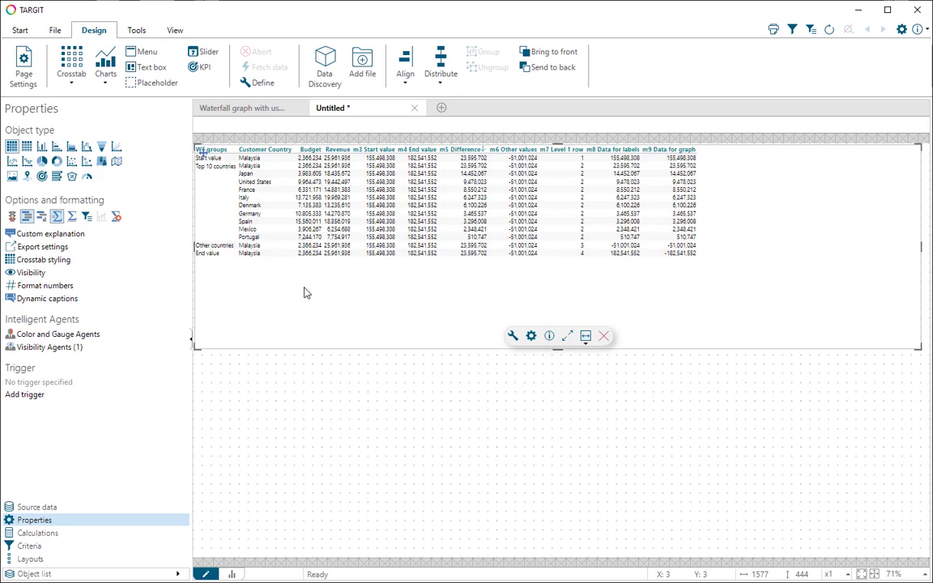
{"action": "left_click_drag", "start_coordinate": [557, 350], "coordinate": [552, 294]}
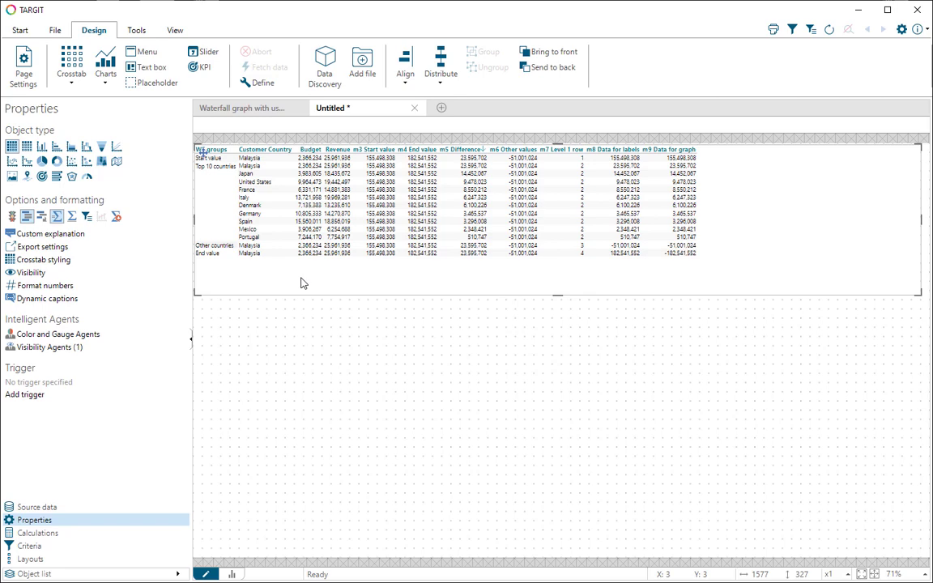
Duplicate the crosstab, place the copy below the original at X 3, Y 348, and extend its height to 532.
{"action": "key", "text": "ctrl+v"}
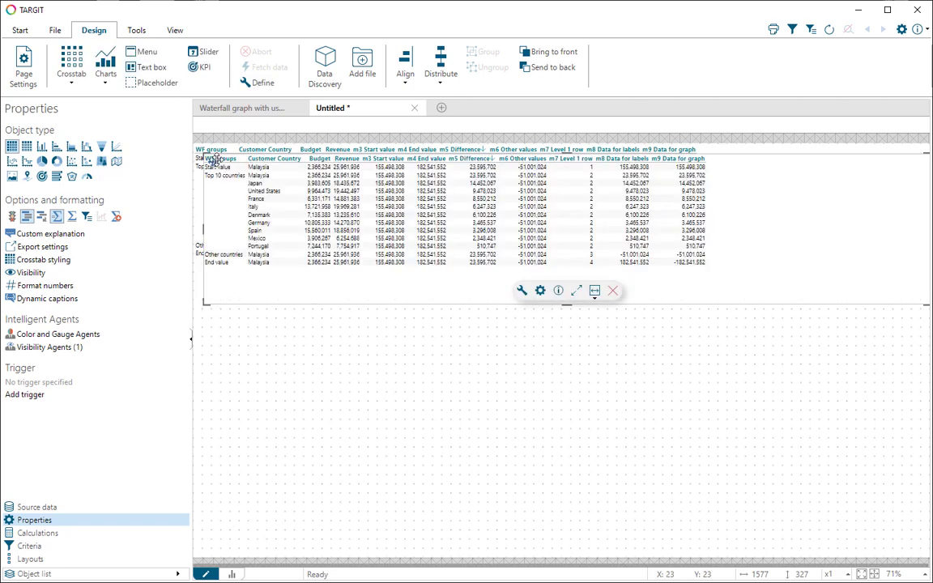
{"action": "left_click_drag", "start_coordinate": [213, 159], "coordinate": [199, 310]}
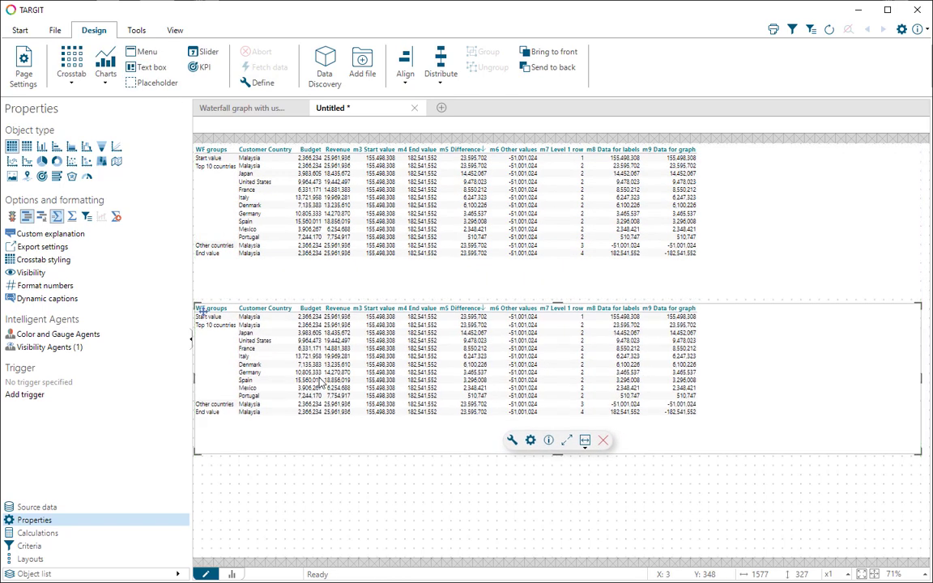
{"action": "left_click_drag", "start_coordinate": [558, 454], "coordinate": [556, 548]}
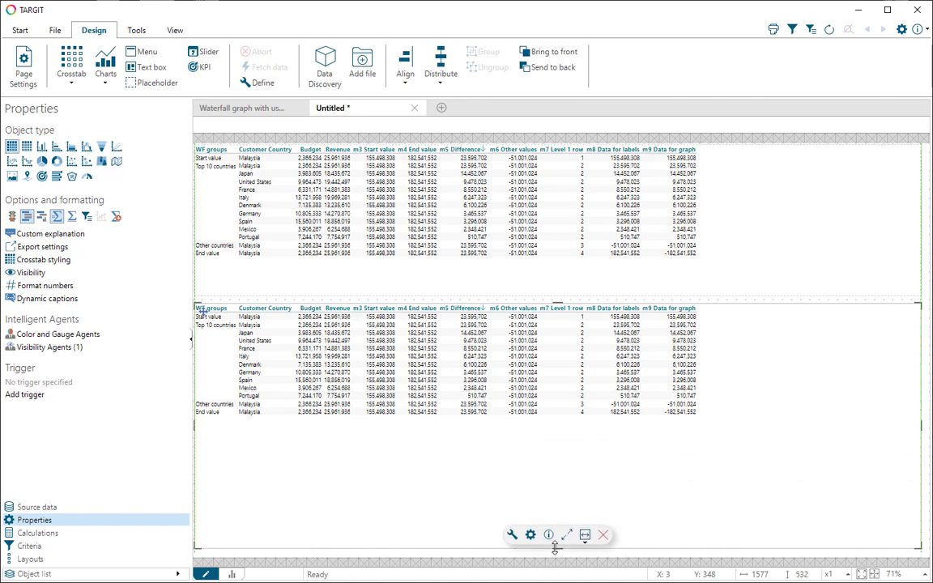
Convert the lower crosstab copy to a waterfall chart and set its dimension axis labels to Do not show.
{"action": "left_click", "coordinate": [86, 146]}
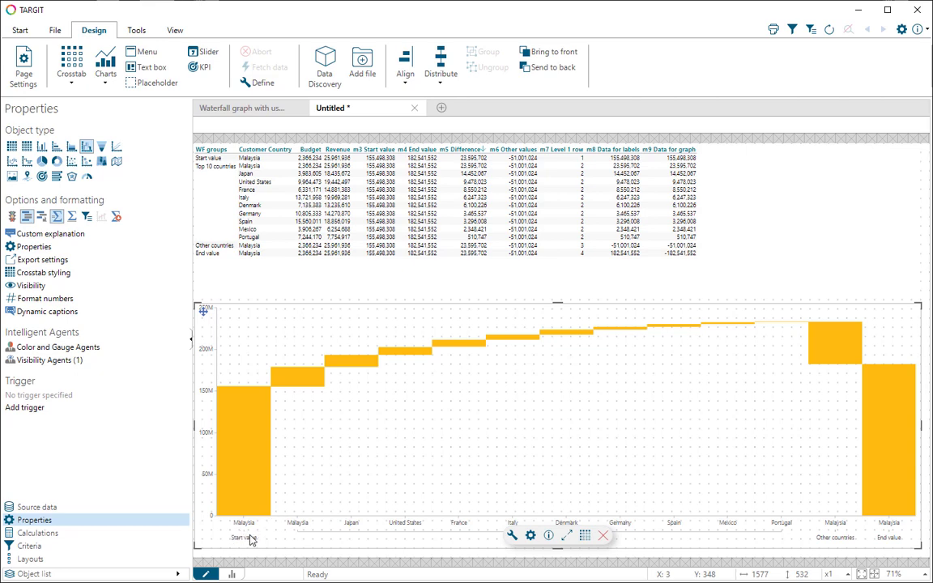
{"action": "left_click", "coordinate": [528, 541]}
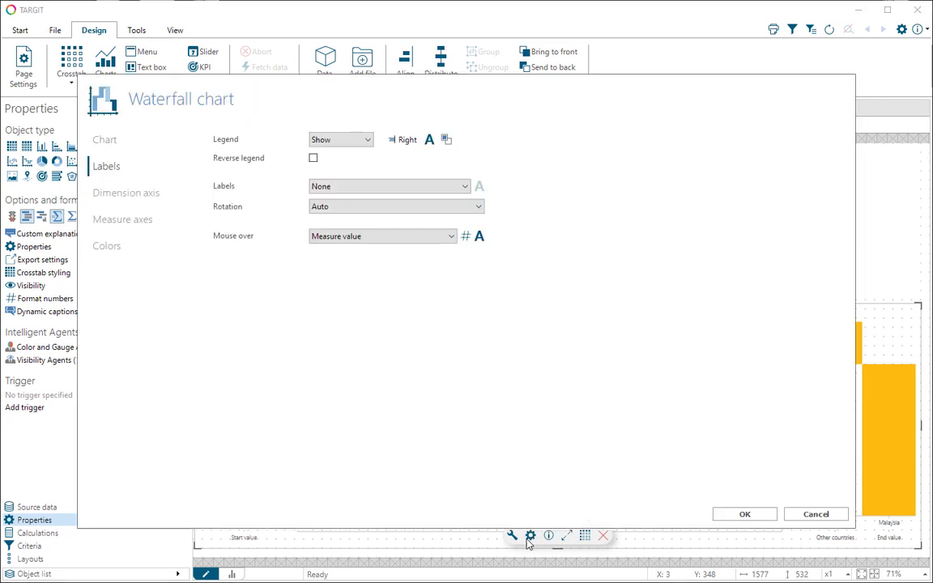
{"action": "left_click", "coordinate": [132, 195]}
{"action": "left_click", "coordinate": [338, 230]}
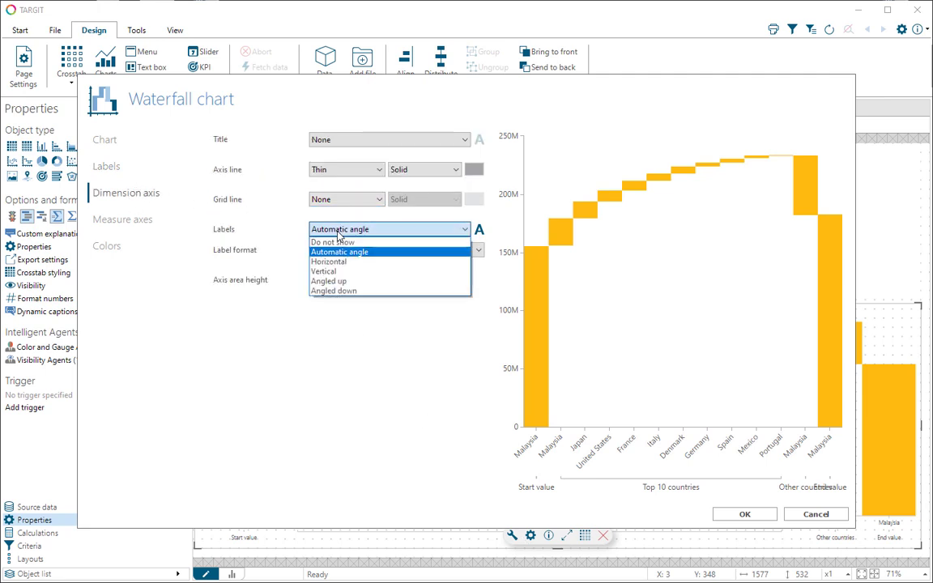
{"action": "left_click", "coordinate": [332, 241]}
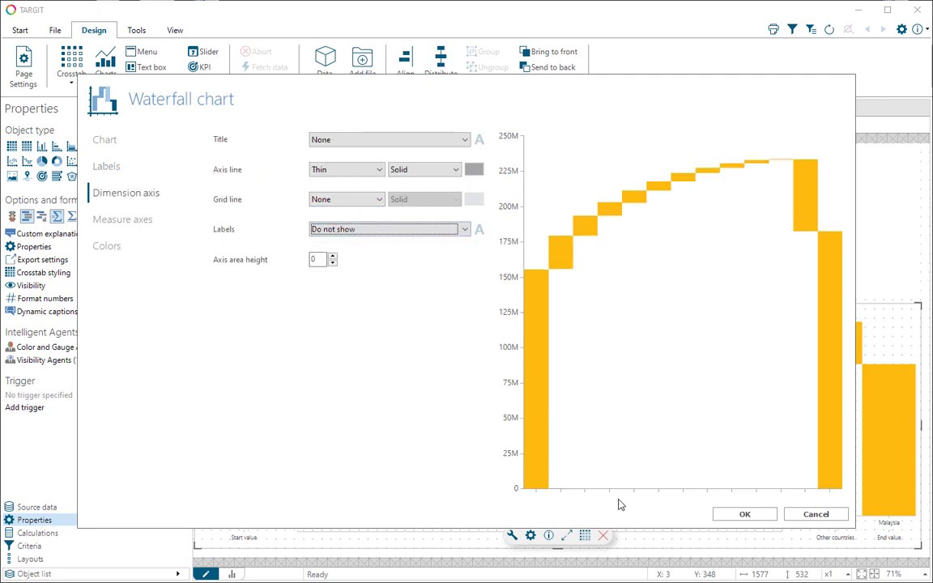
Set the waterfall chart's data labels to Row member.
{"action": "left_click", "coordinate": [106, 167]}
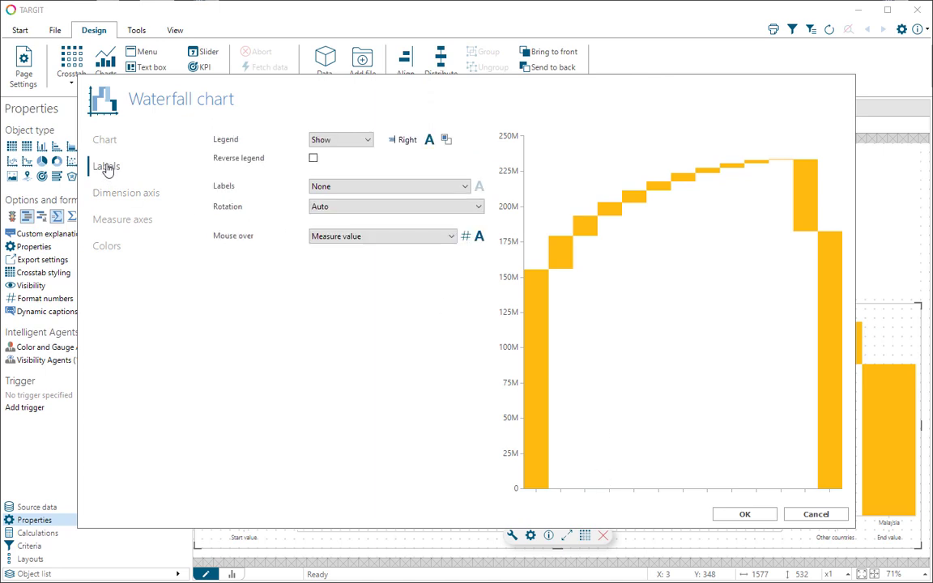
{"action": "left_click", "coordinate": [340, 187]}
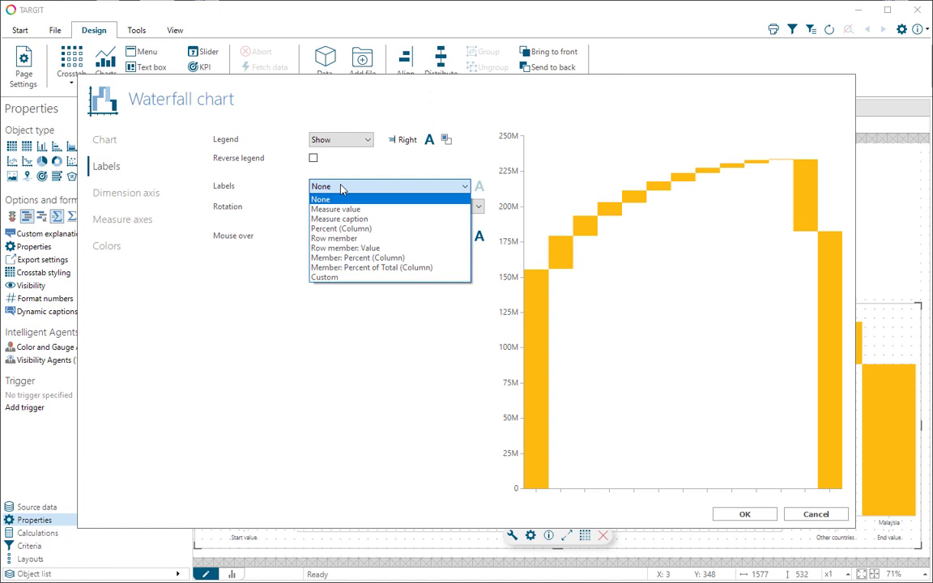
{"action": "left_click", "coordinate": [334, 238]}
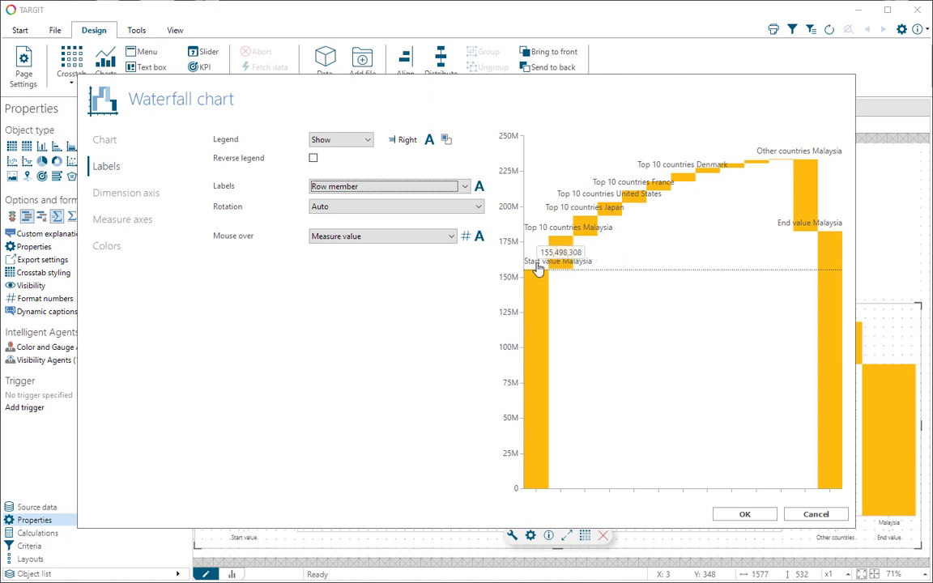
Switch the waterfall chart's labels to Custom and clear the RowMember text in the advanced text editor, flushing the unused element.
{"action": "left_click", "coordinate": [463, 186]}
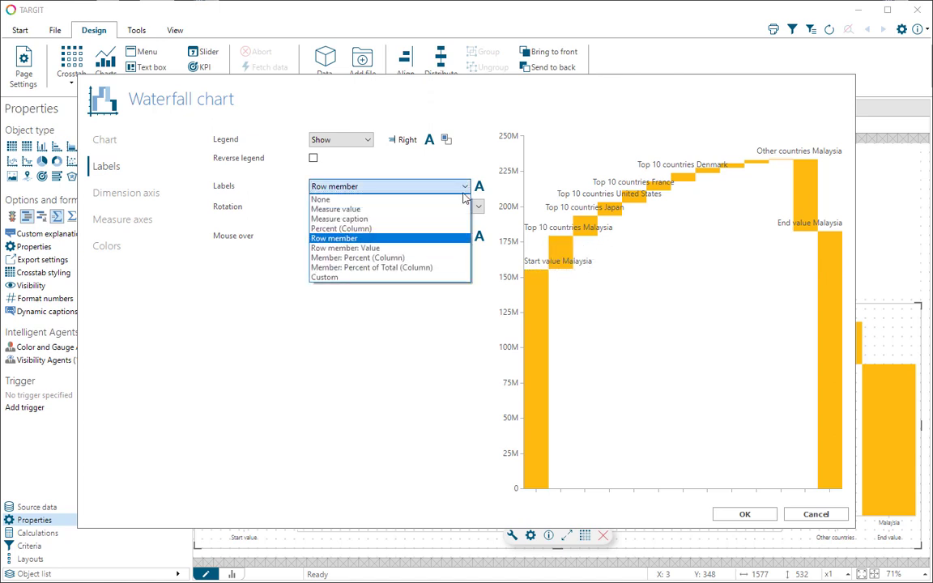
{"action": "left_click", "coordinate": [355, 279]}
{"action": "left_click", "coordinate": [453, 207]}
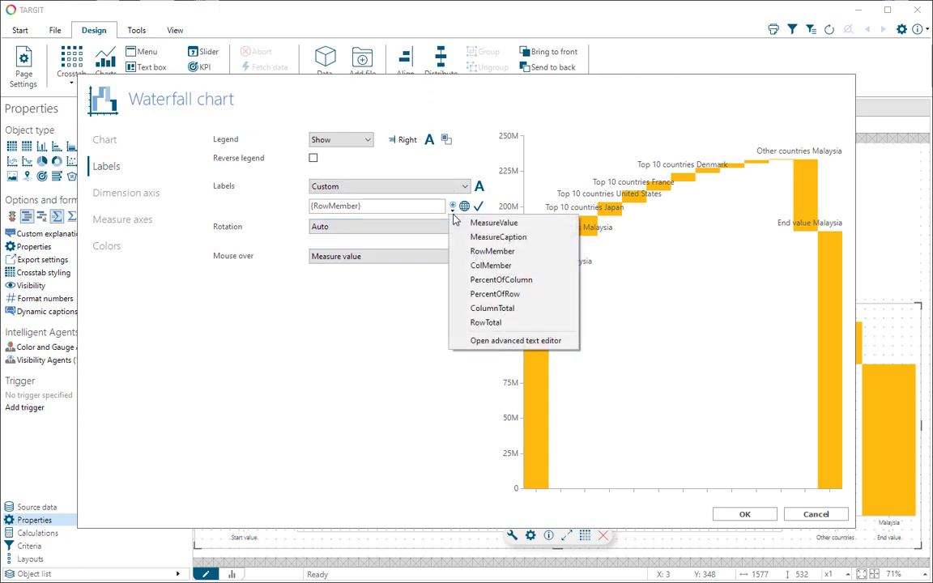
{"action": "left_click", "coordinate": [473, 341]}
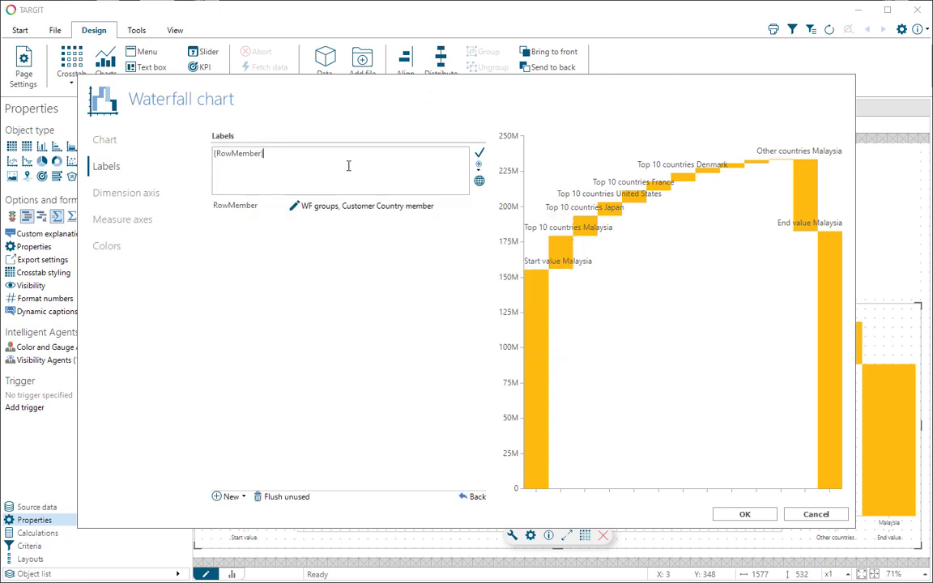
{"action": "key", "text": "ctrl+a"}
{"action": "key", "text": "Delete"}
{"action": "left_click", "coordinate": [258, 497]}
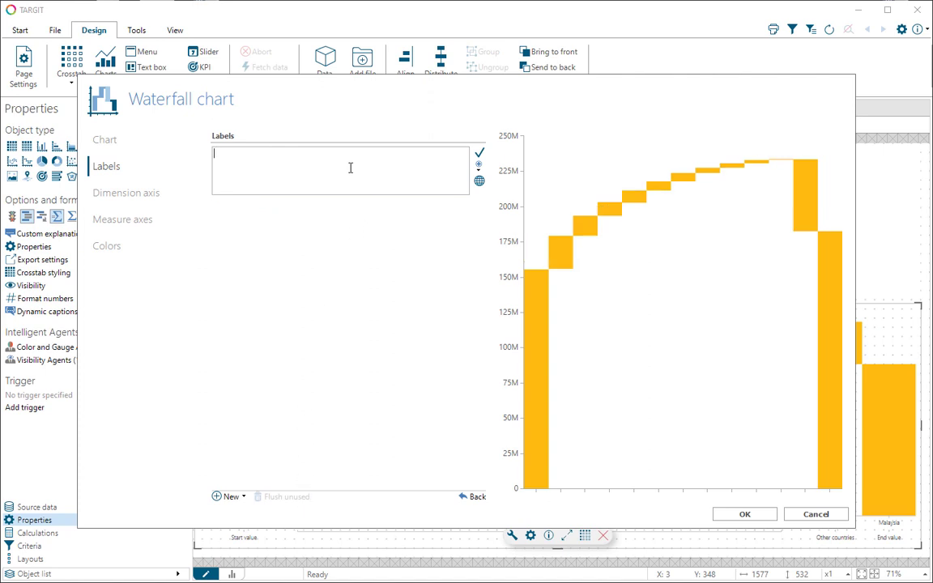
Insert a conditional text into the labels with the condition m7Level1row1=1, using a new m7 Level 1 row lookup, and the result Budget.
{"action": "left_click", "coordinate": [478, 165]}
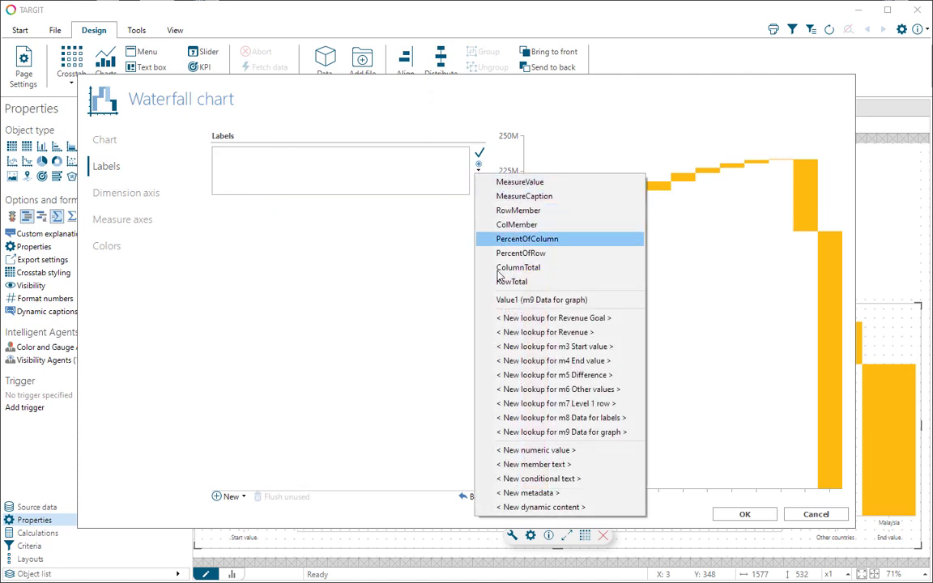
{"action": "left_click", "coordinate": [540, 479]}
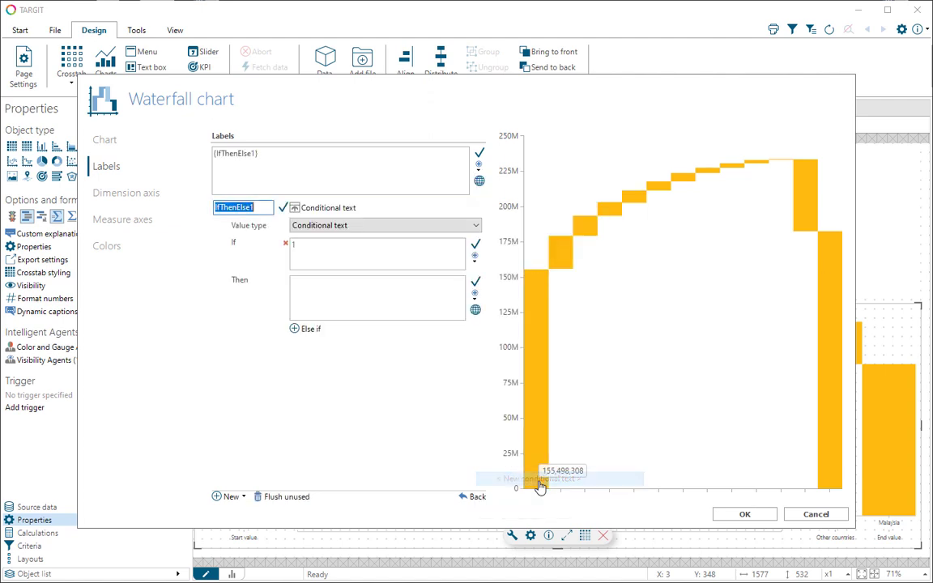
{"action": "left_click", "coordinate": [319, 256]}
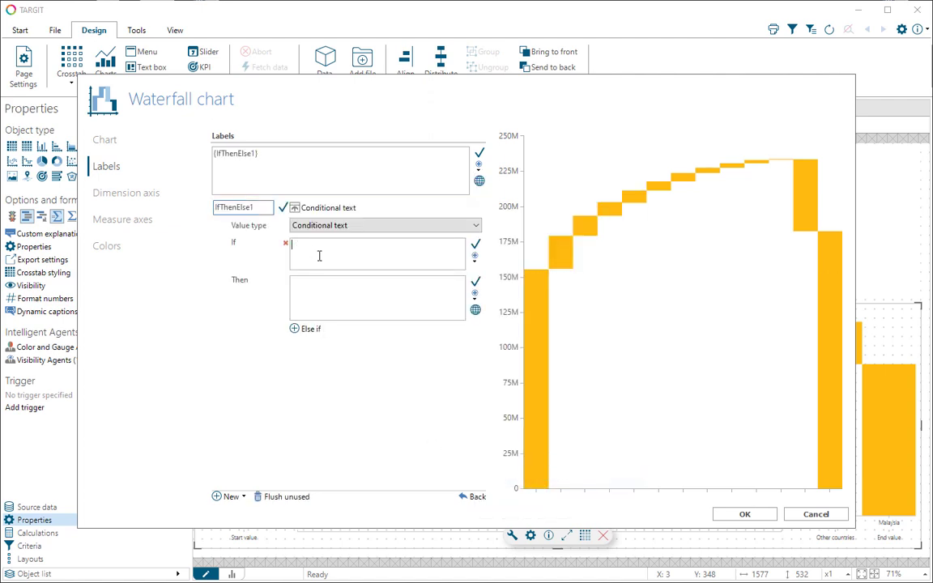
{"action": "left_click", "coordinate": [476, 263]}
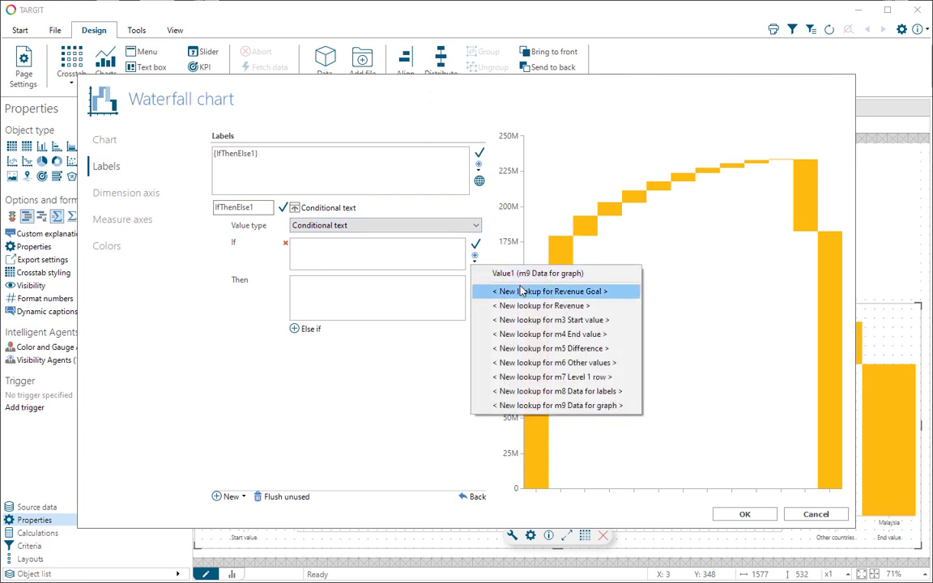
{"action": "left_click", "coordinate": [541, 377]}
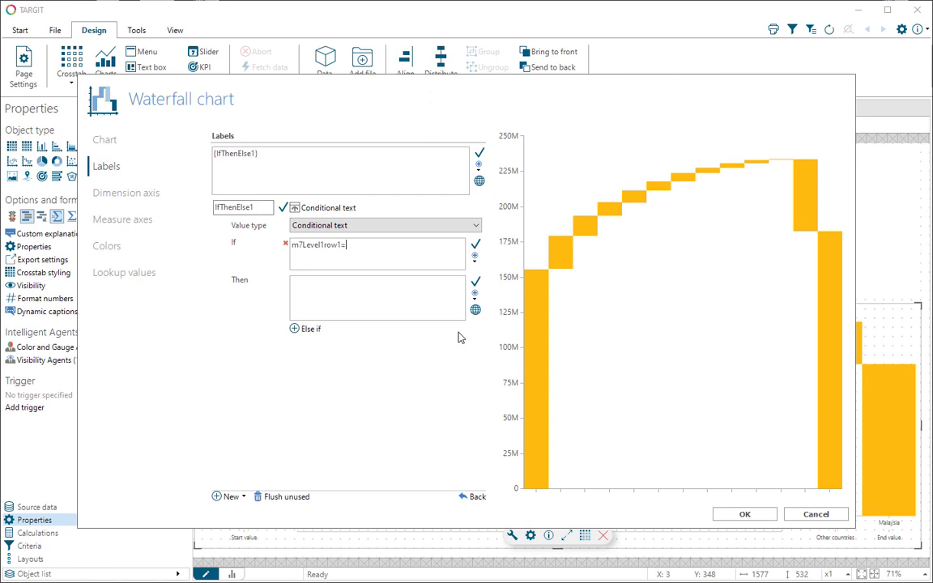
{"action": "left_click", "coordinate": [476, 247]}
{"action": "left_click", "coordinate": [392, 311]}
{"action": "left_click", "coordinate": [477, 283]}
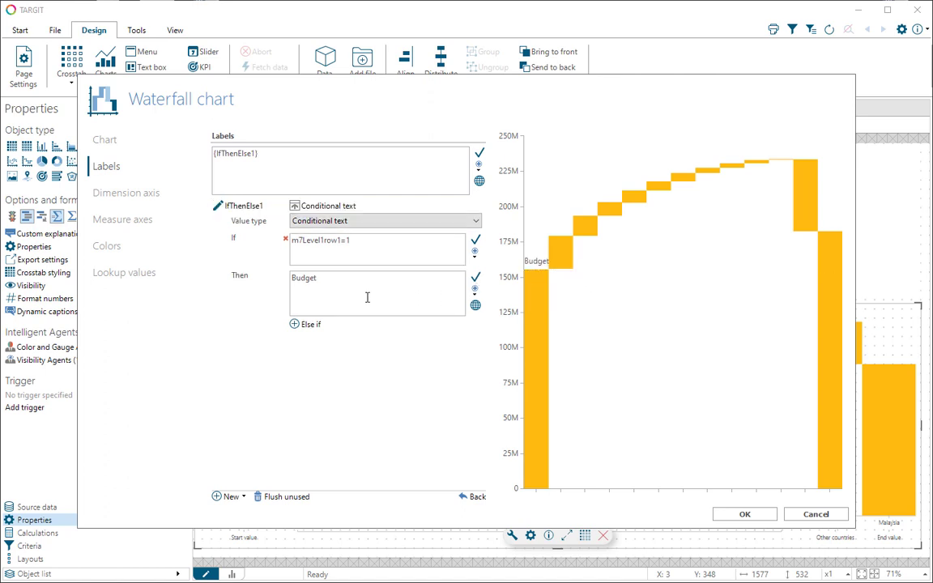
Add an Else if branch to the conditional text with the condition m7Level1row1=3 and the result Other countries.
{"action": "left_click", "coordinate": [311, 324]}
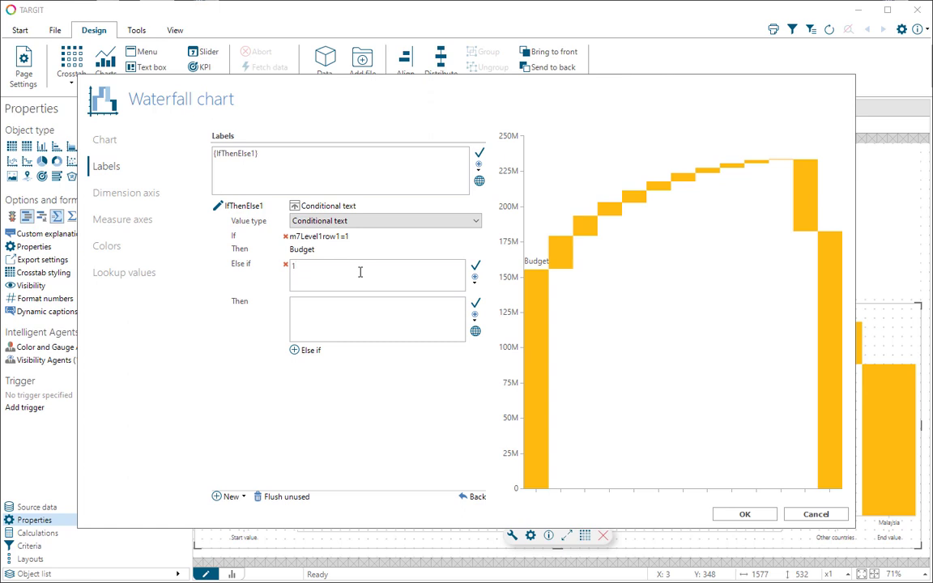
{"action": "left_click", "coordinate": [474, 278]}
{"action": "left_click", "coordinate": [532, 313]}
{"action": "type", "text": "=3"}
{"action": "left_click", "coordinate": [330, 308]}
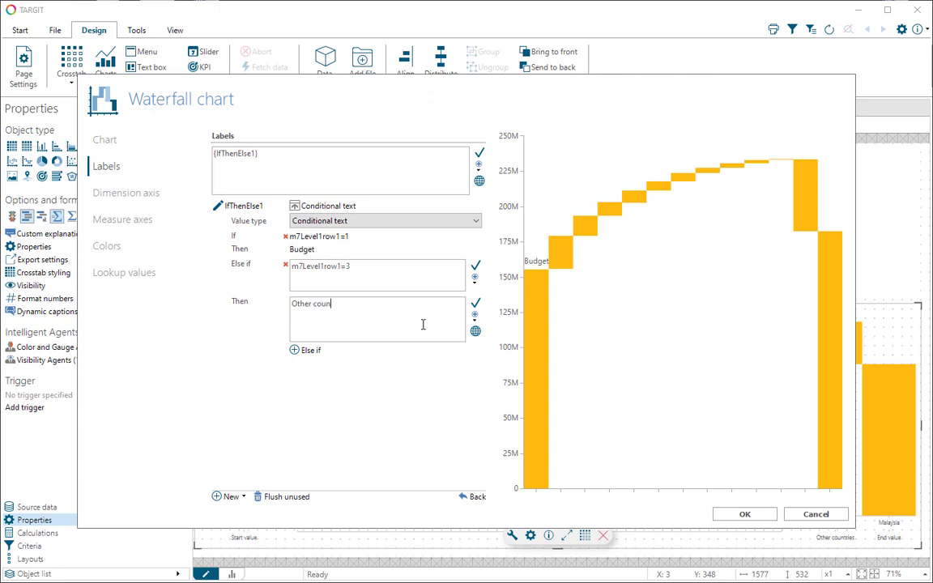
{"action": "left_click", "coordinate": [479, 307]}
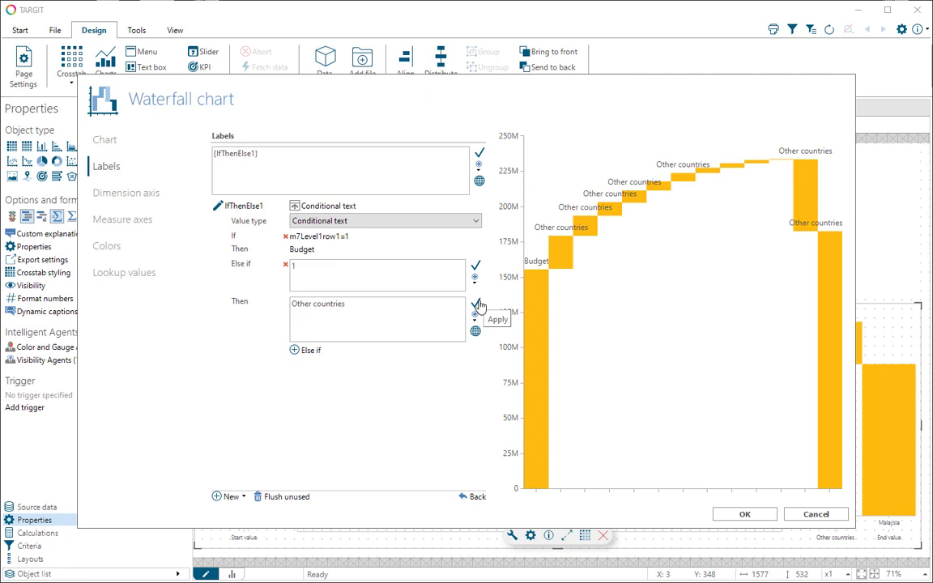
{"action": "left_click", "coordinate": [379, 271]}
{"action": "left_click", "coordinate": [475, 279]}
{"action": "left_click", "coordinate": [519, 314]}
{"action": "type", "text": "=3"}
{"action": "left_click", "coordinate": [475, 265]}
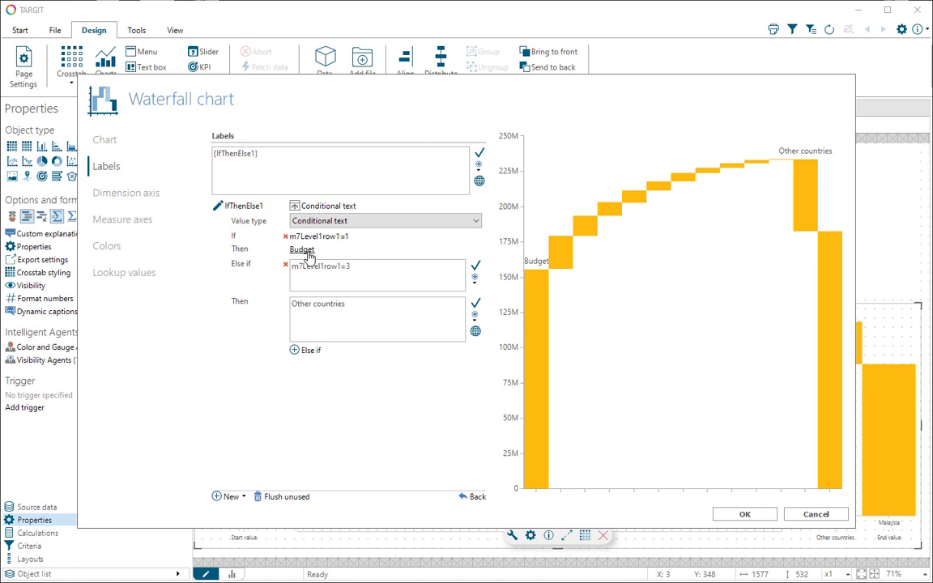
Add a new m8 Data for labels lookup on a second line of both the Budget and the Other countries results.
{"action": "left_click", "coordinate": [279, 235]}
{"action": "left_click", "coordinate": [337, 283]}
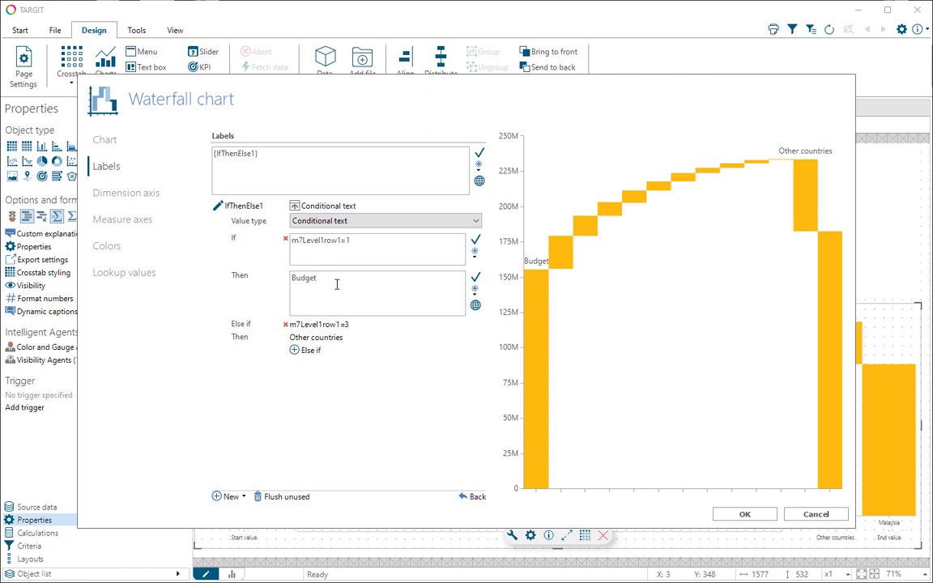
{"action": "left_click", "coordinate": [476, 292]}
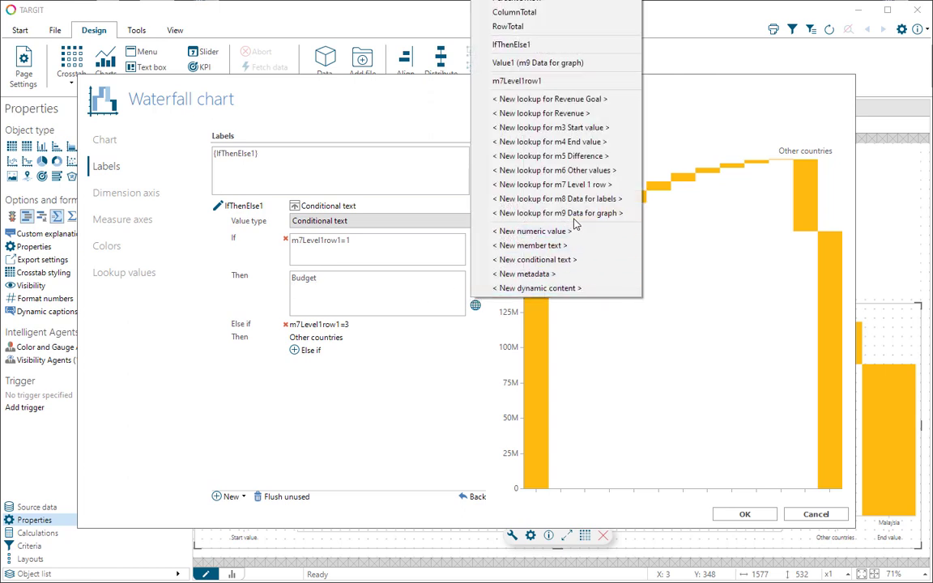
{"action": "left_click", "coordinate": [573, 199]}
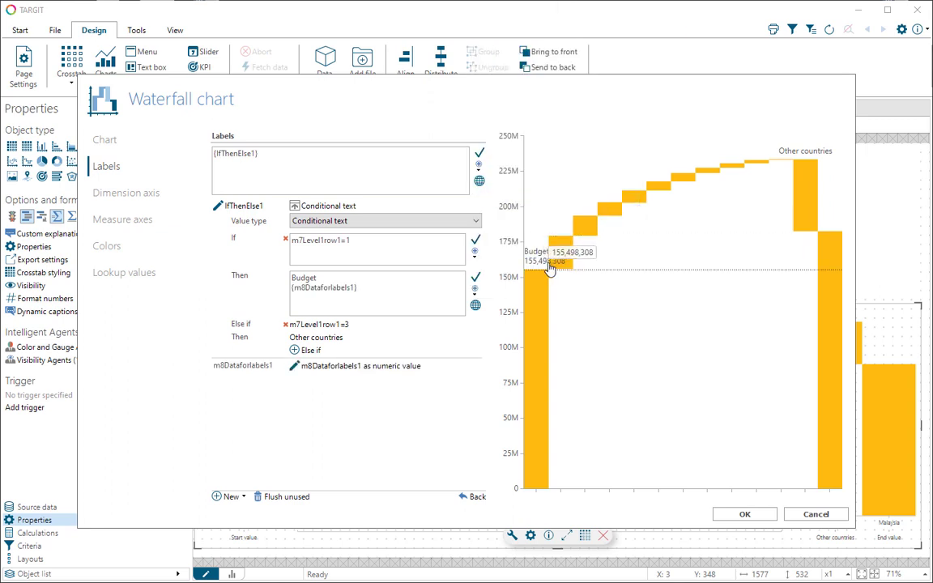
{"action": "left_click", "coordinate": [334, 338]}
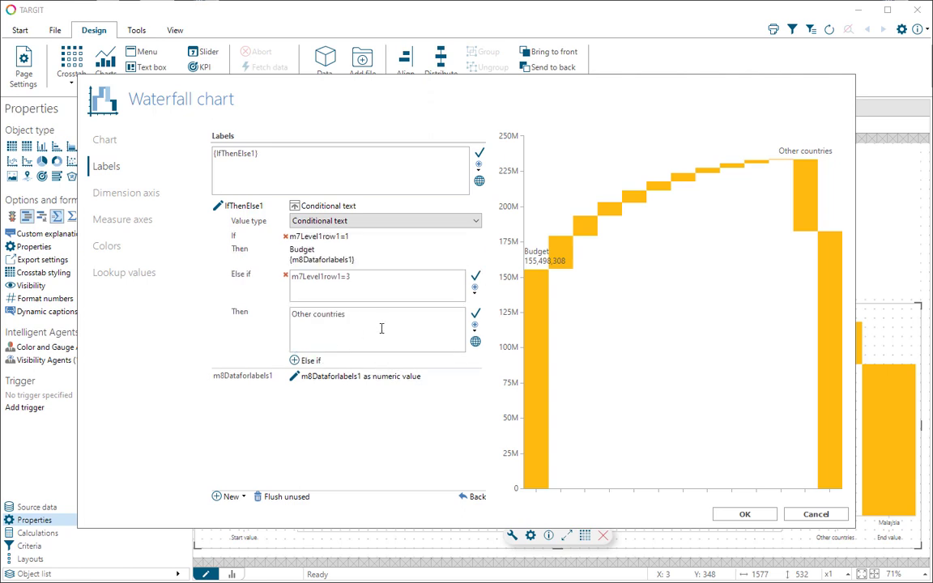
{"action": "left_click", "coordinate": [475, 328]}
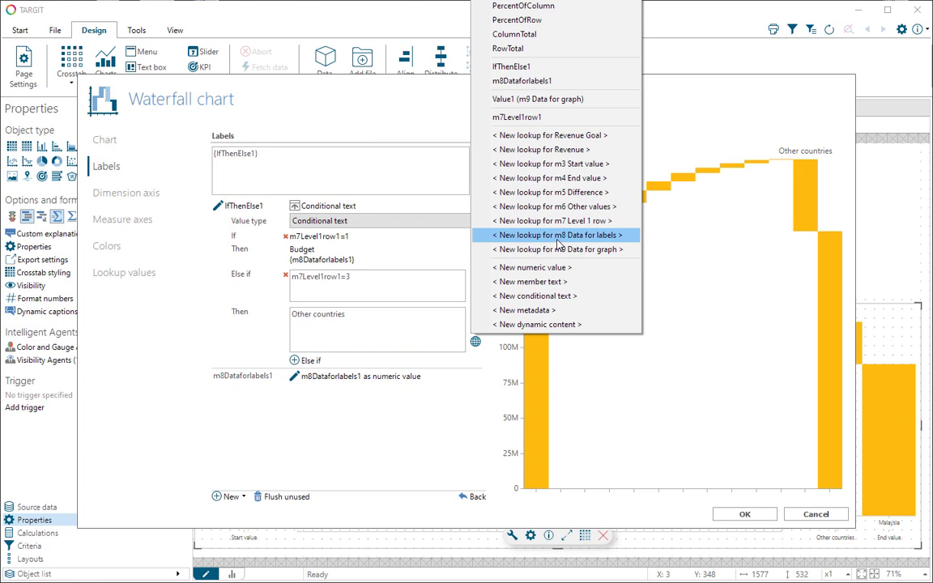
{"action": "left_click", "coordinate": [557, 236]}
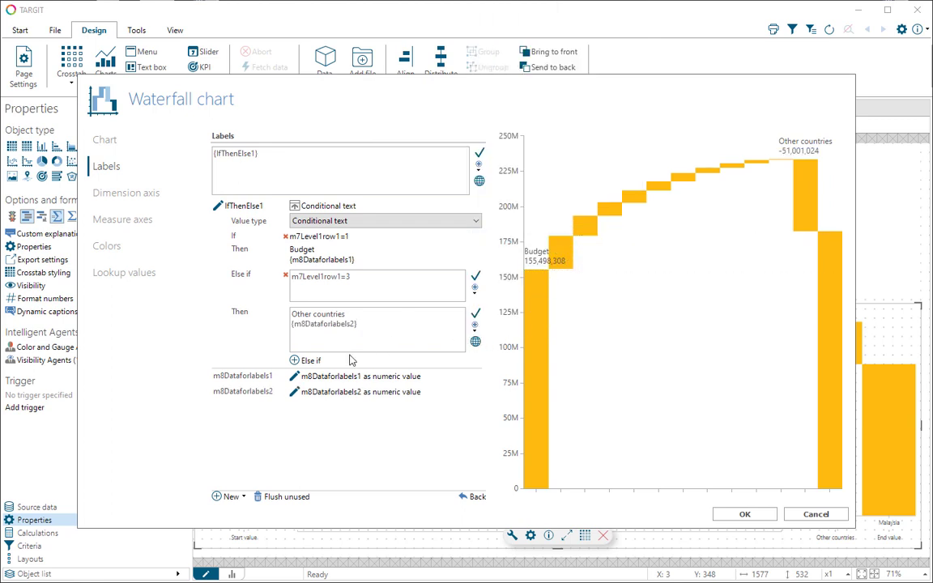
Add another Else if branch whose result is Turnover with a new m8 Data for labels lookup on the line below.
{"action": "left_click", "coordinate": [316, 362]}
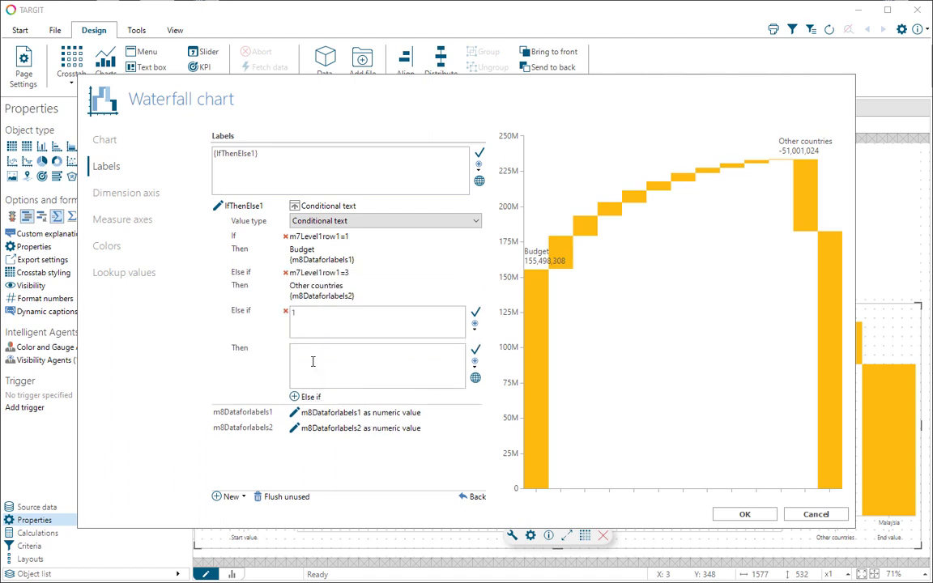
{"action": "left_click", "coordinate": [329, 322]}
{"action": "left_click", "coordinate": [475, 323]}
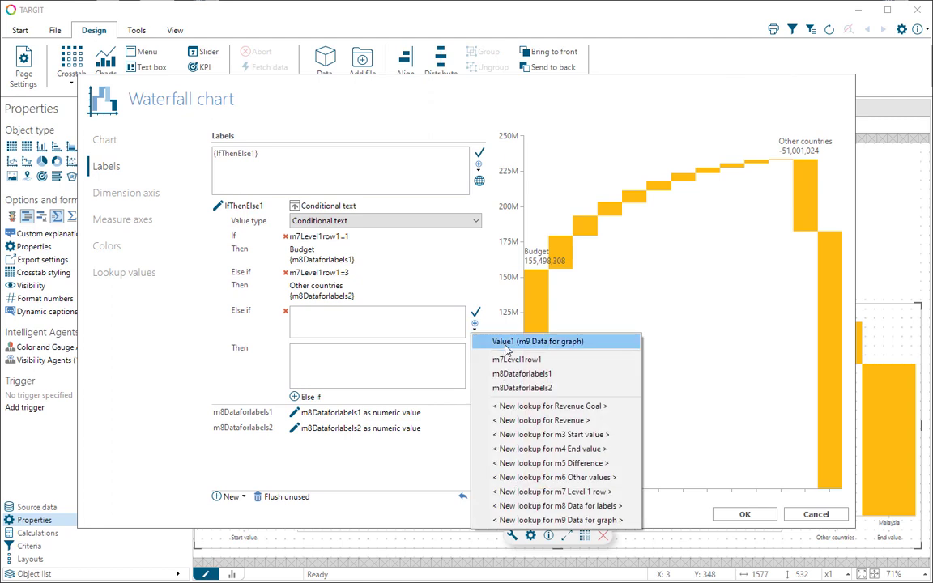
{"action": "left_click", "coordinate": [517, 359]}
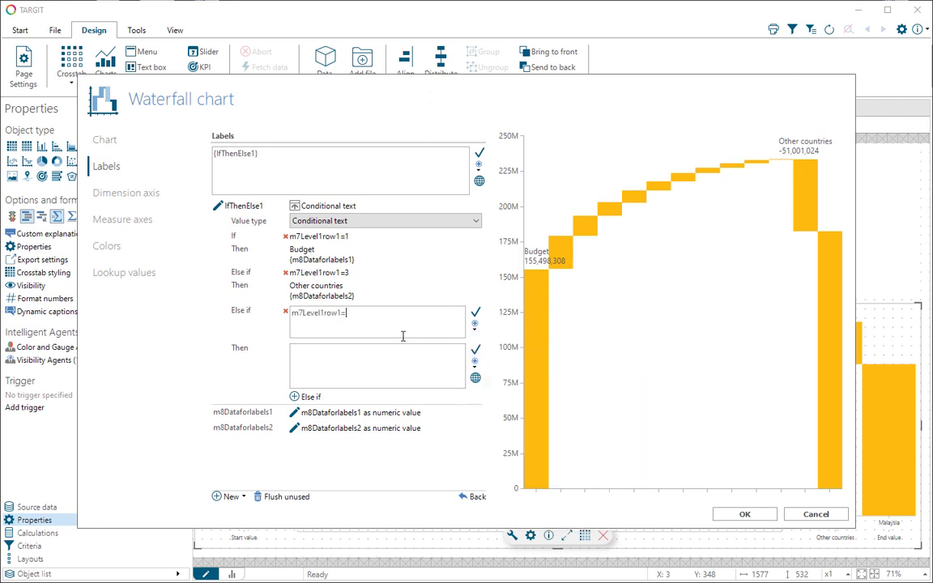
{"action": "type", "text": "="}
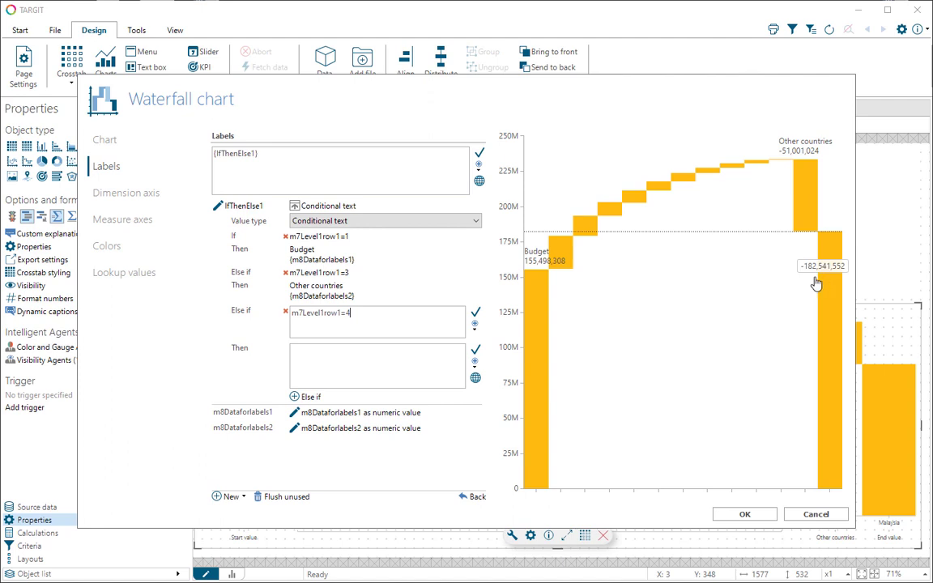
{"action": "type", "text": "4"}
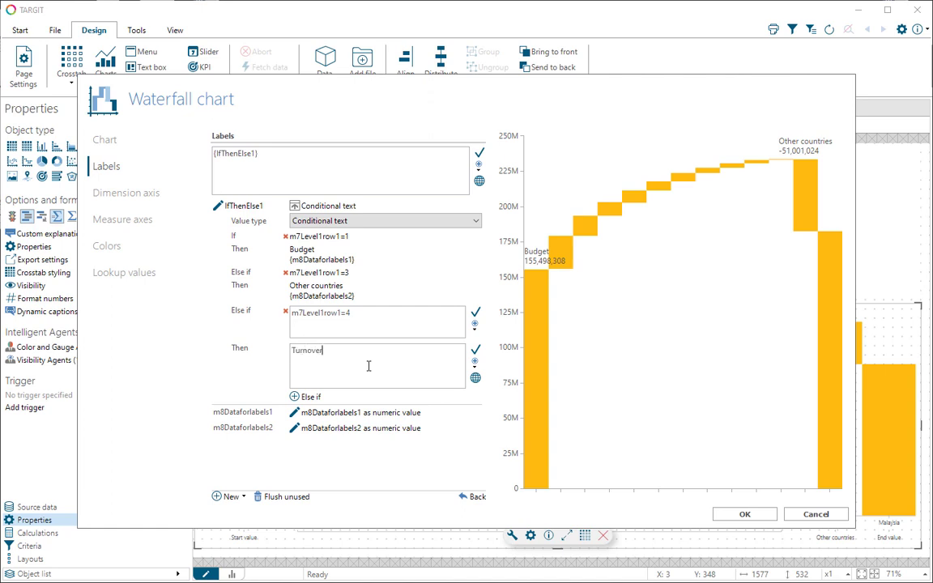
{"action": "left_click", "coordinate": [476, 351]}
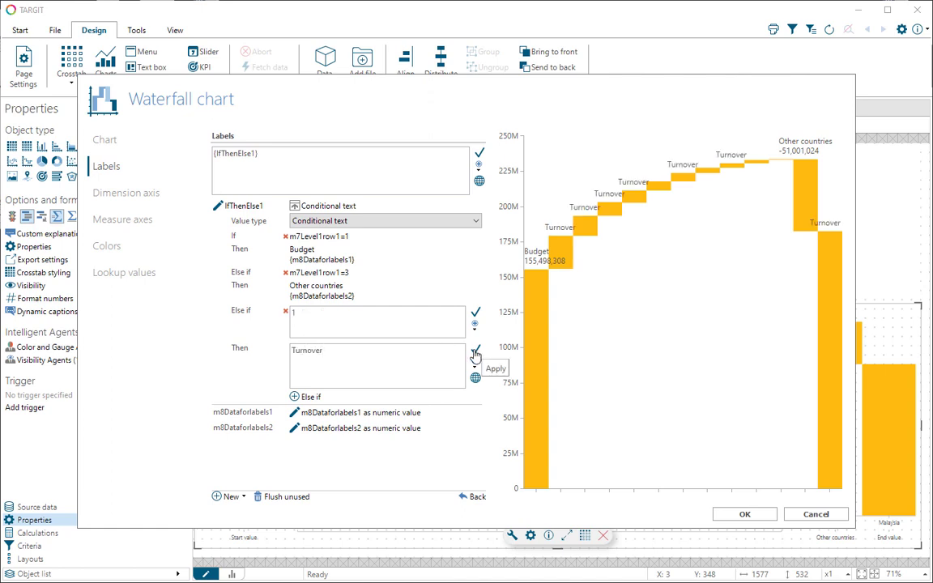
{"action": "left_click", "coordinate": [404, 360]}
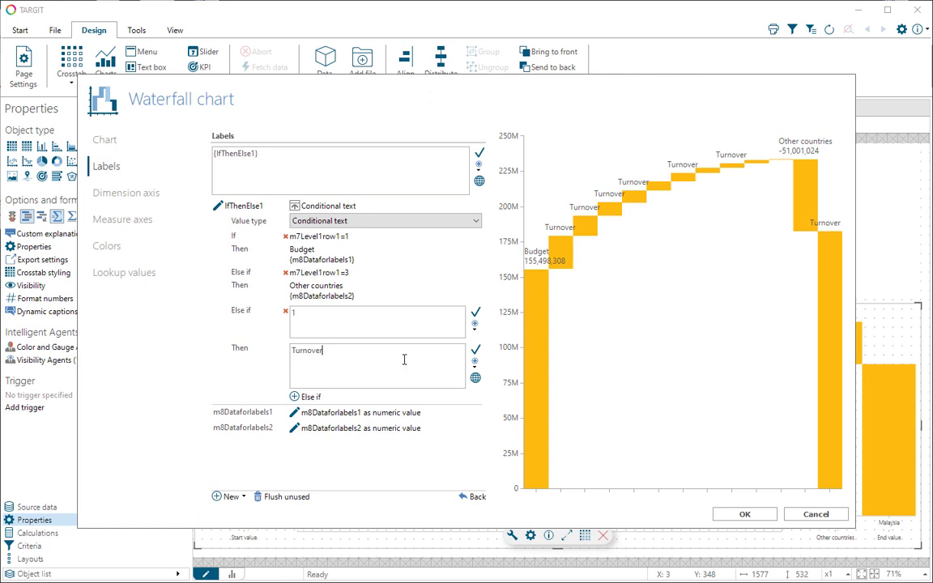
{"action": "left_click", "coordinate": [475, 361]}
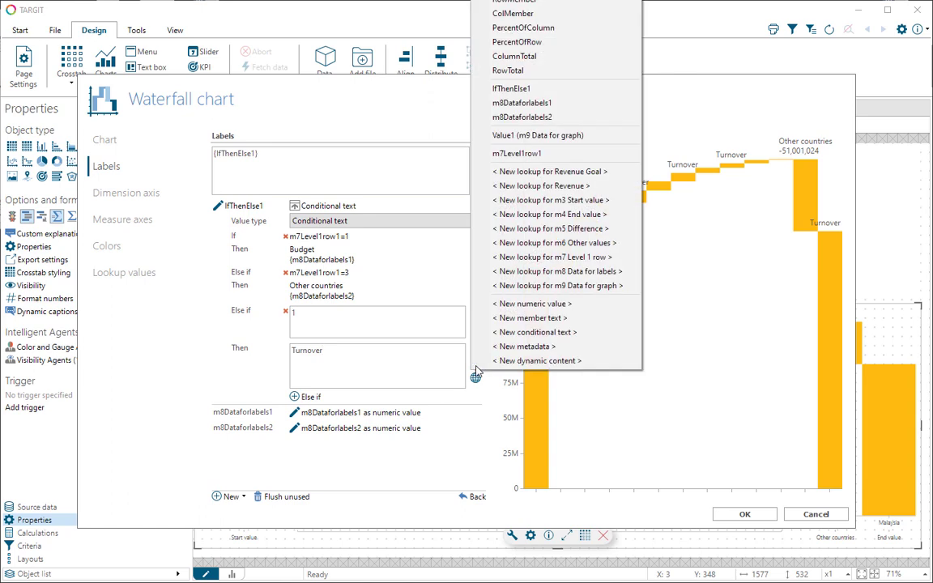
{"action": "left_click", "coordinate": [545, 273]}
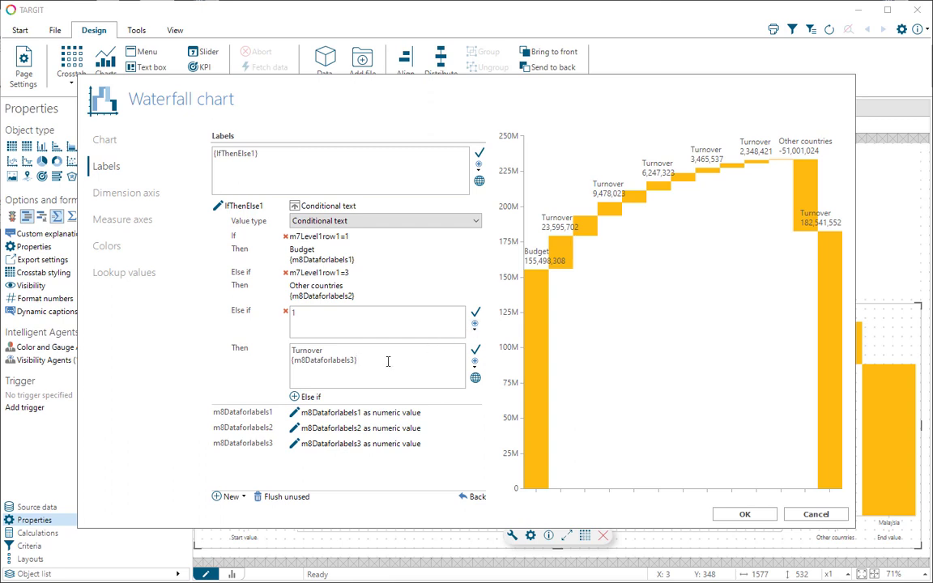
Set the condition of the Turnover branch to m7Level1row1=4.
{"action": "left_click", "coordinate": [341, 321]}
{"action": "left_click", "coordinate": [475, 323]}
{"action": "left_click", "coordinate": [506, 360]}
{"action": "left_click", "coordinate": [477, 314]}
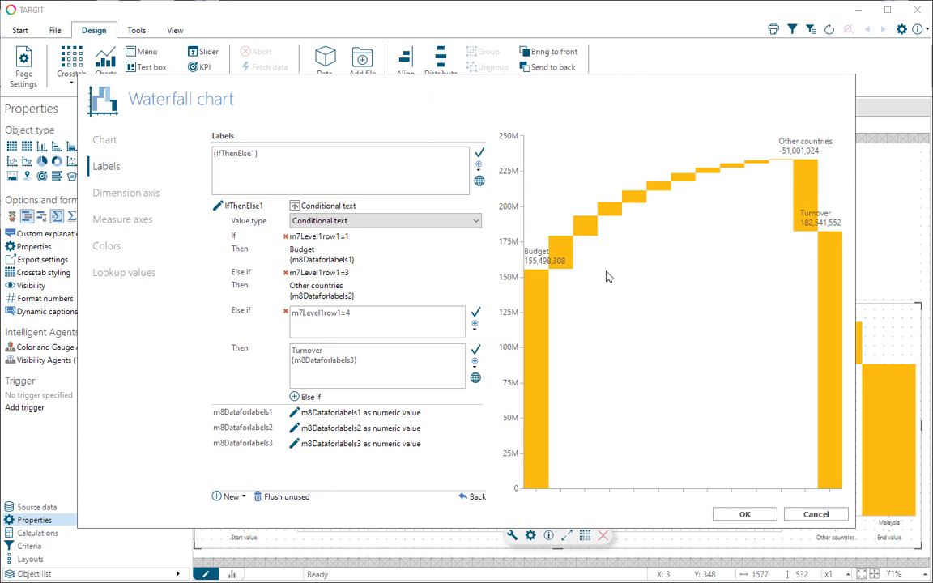
Add a final Else if branch with condition 1 whose result is RowMember followed by a new m8 Data for labels lookup below it.
{"action": "left_click", "coordinate": [309, 396]}
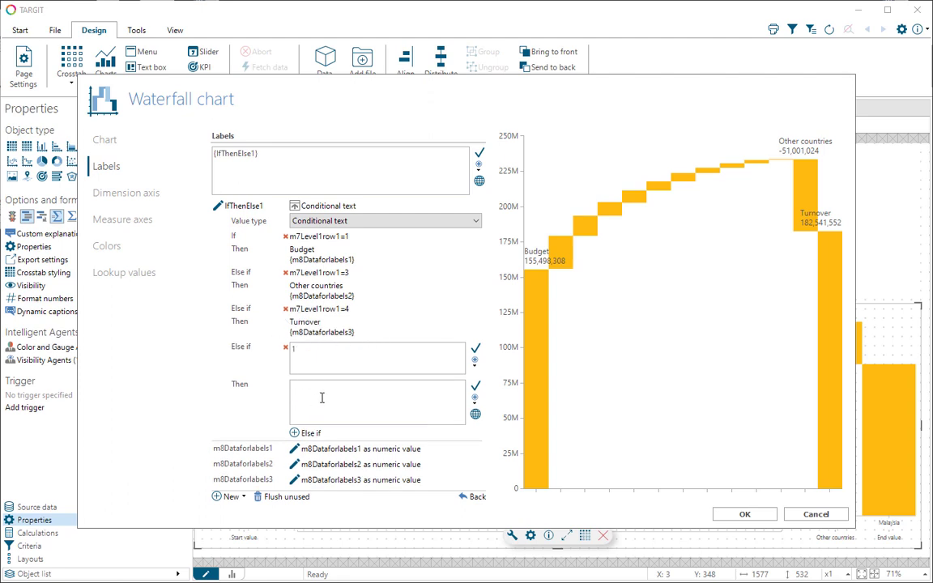
{"action": "left_click", "coordinate": [476, 403]}
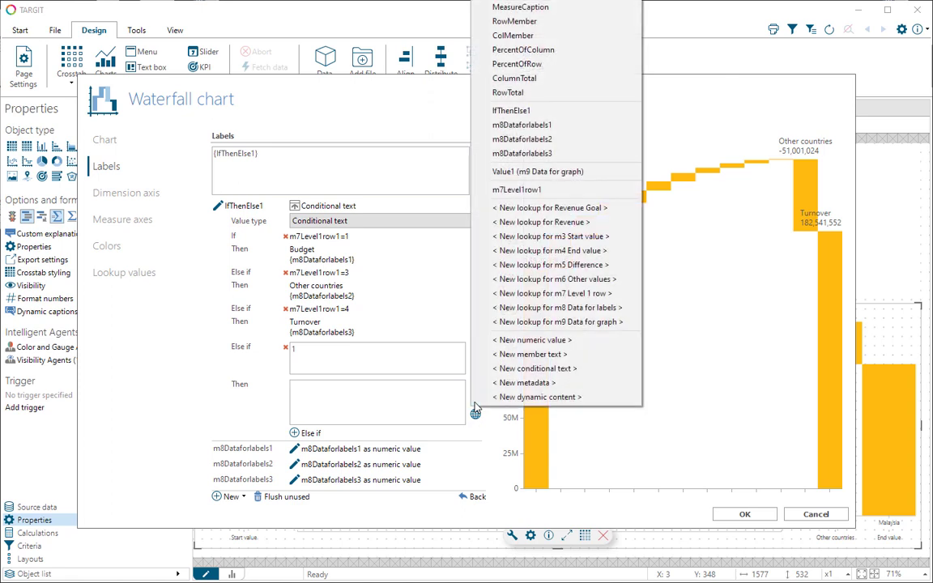
{"action": "left_click", "coordinate": [516, 22]}
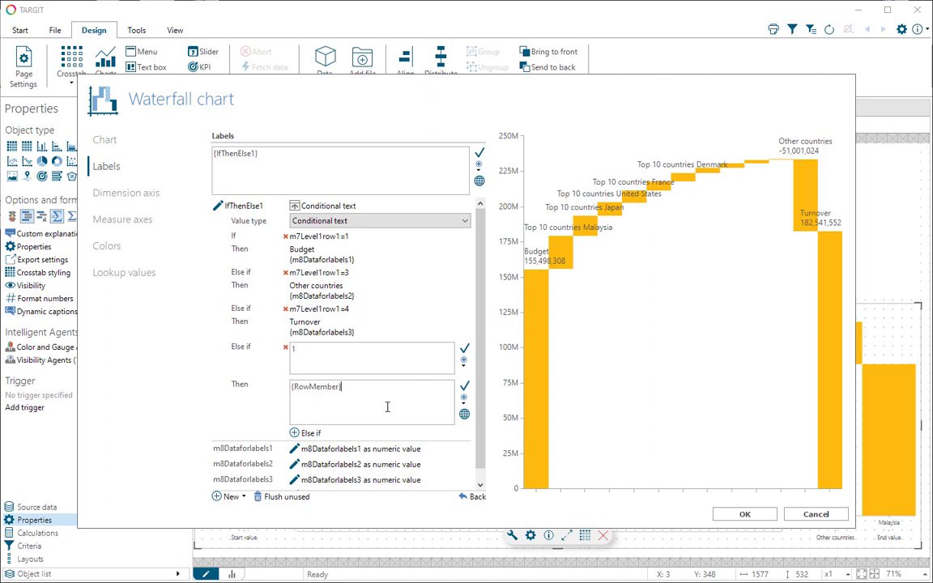
{"action": "left_click", "coordinate": [467, 402]}
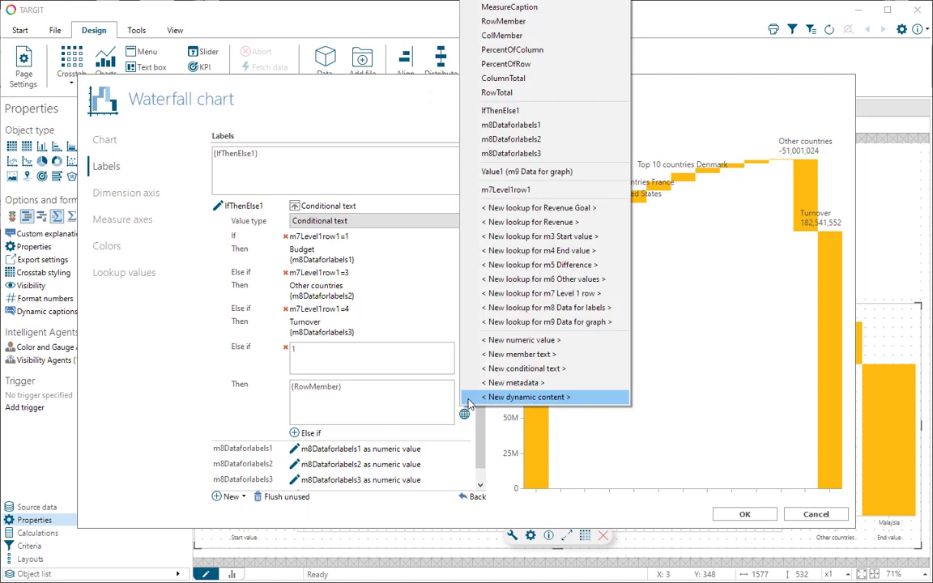
{"action": "left_click", "coordinate": [526, 308]}
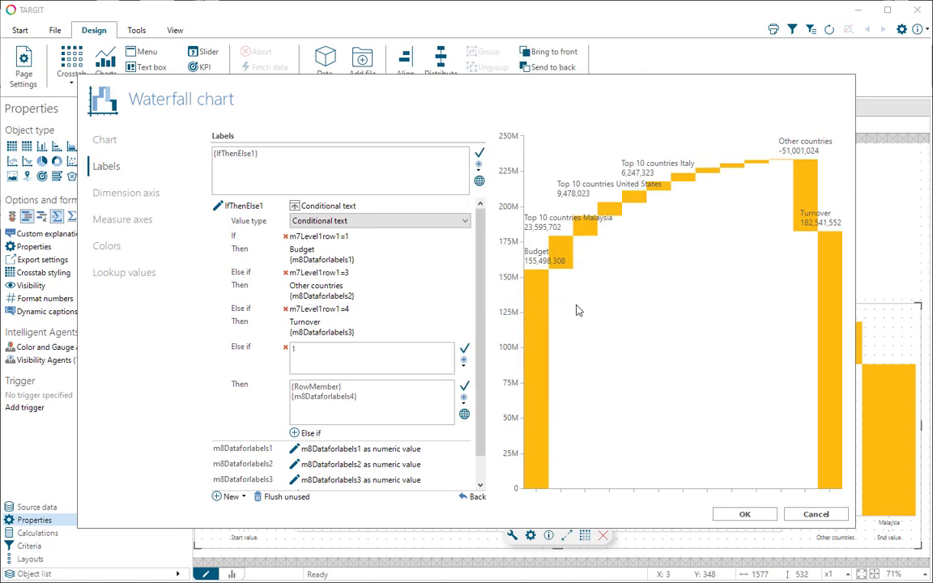
Apply the conditional labels to the waterfall chart and hide its WF groups labels.
{"action": "left_click", "coordinate": [744, 516]}
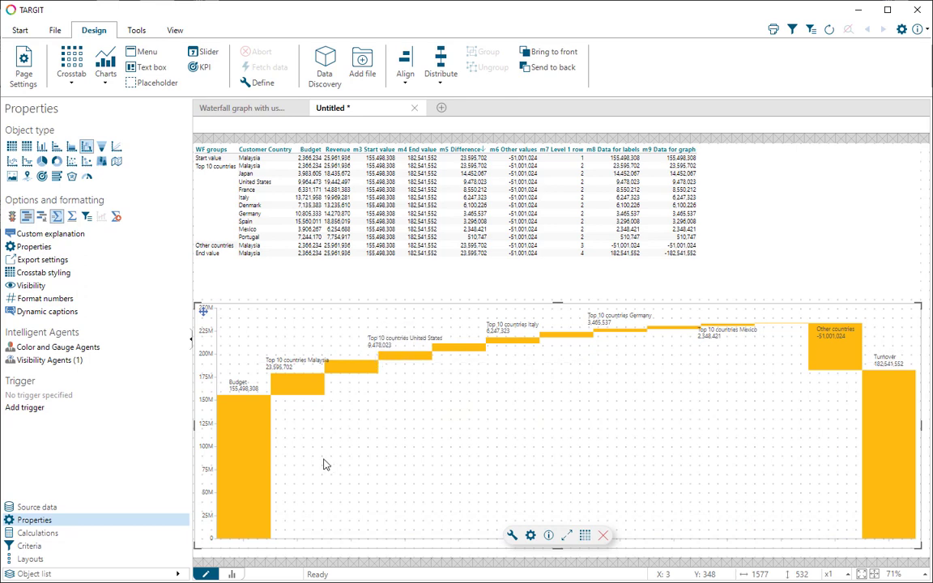
{"action": "left_click", "coordinate": [31, 286]}
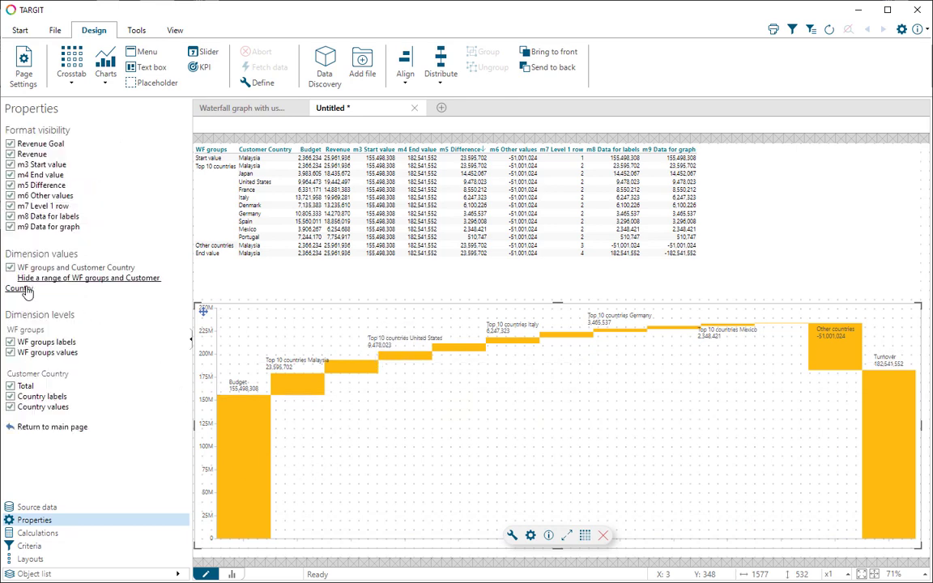
{"action": "left_click", "coordinate": [70, 343]}
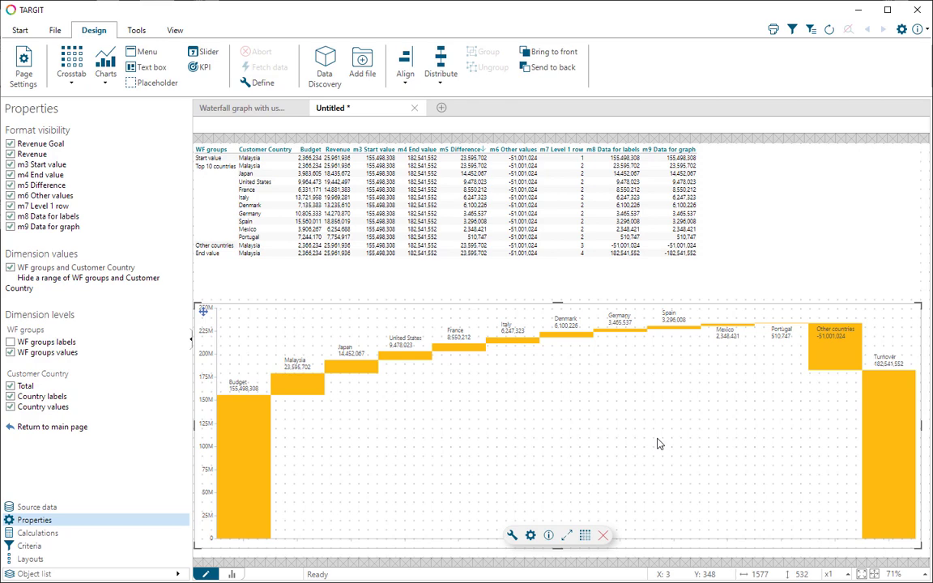
Add smart color agents for positive and negative m9 Data for graph values to the waterfall chart.
{"action": "right_click", "coordinate": [295, 388]}
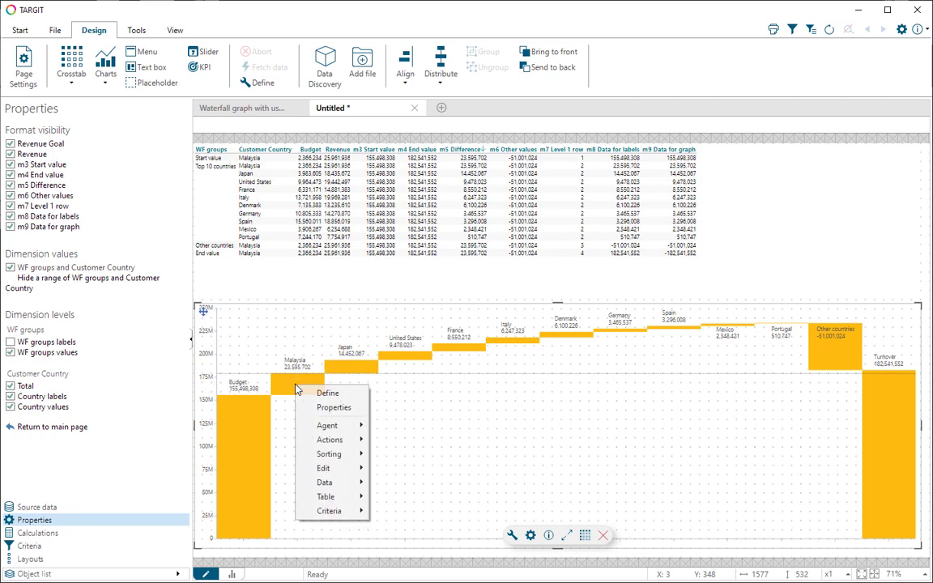
{"action": "mouse_move", "coordinate": [322, 429]}
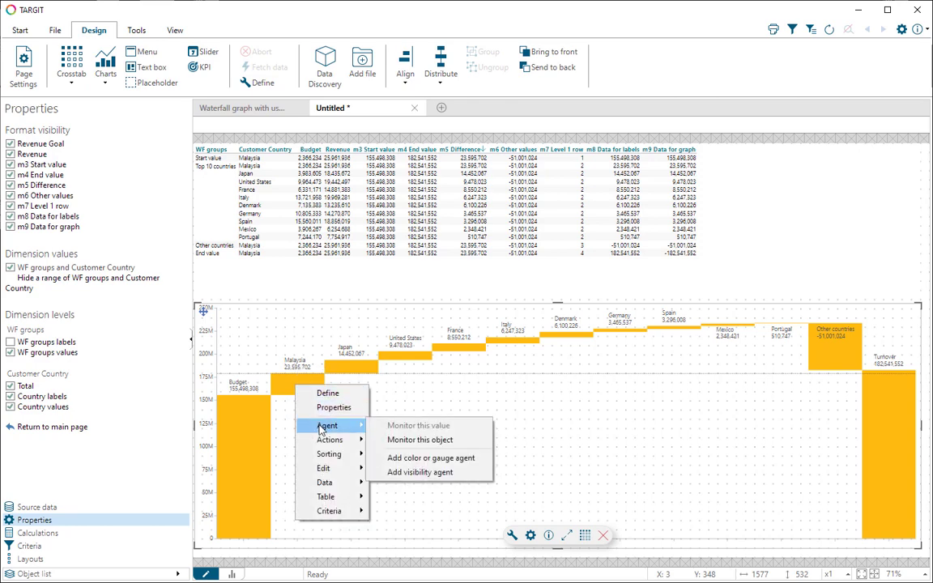
{"action": "left_click", "coordinate": [431, 459]}
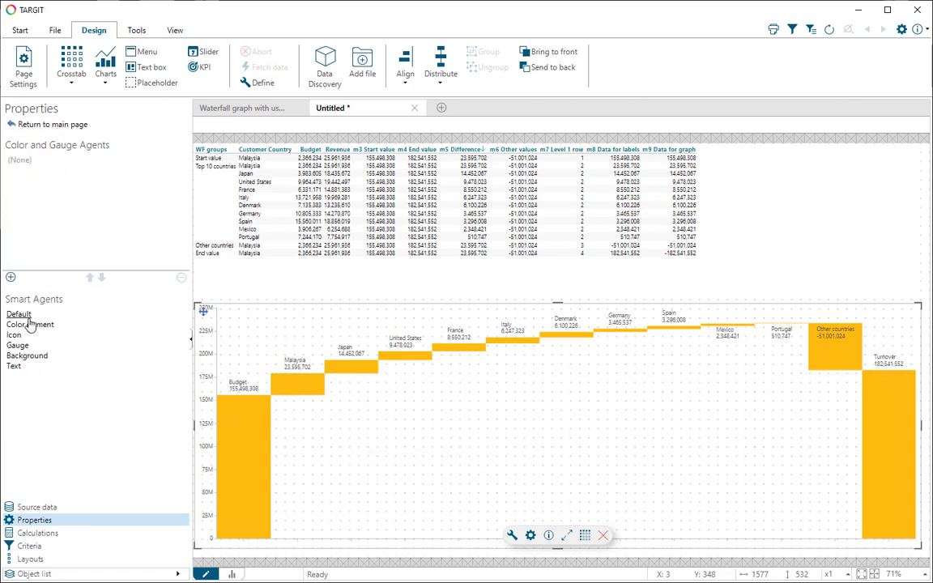
{"action": "left_click", "coordinate": [34, 348]}
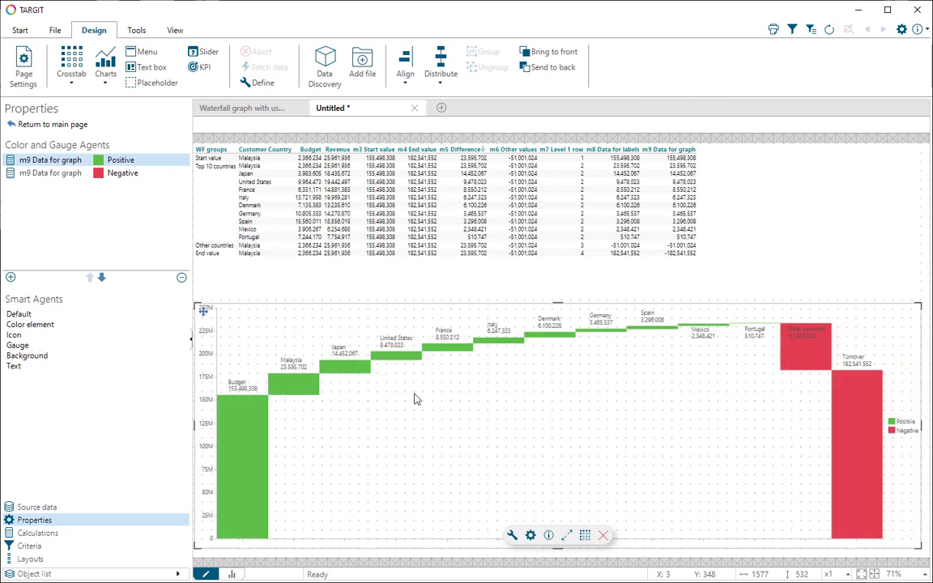
Change the Positive agent's color to light green FFC2E8BA.
{"action": "double_click", "coordinate": [120, 162]}
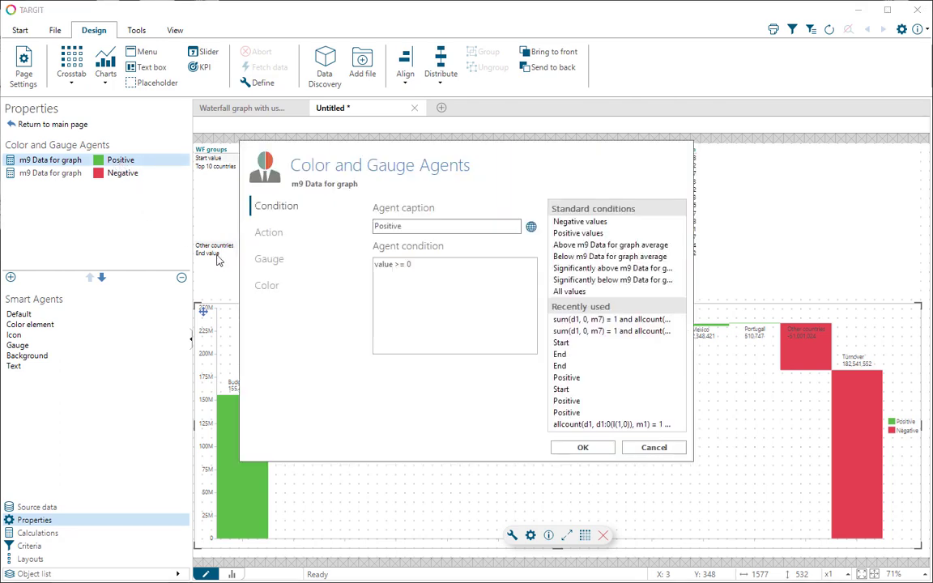
{"action": "left_click", "coordinate": [288, 286]}
{"action": "left_click", "coordinate": [478, 224]}
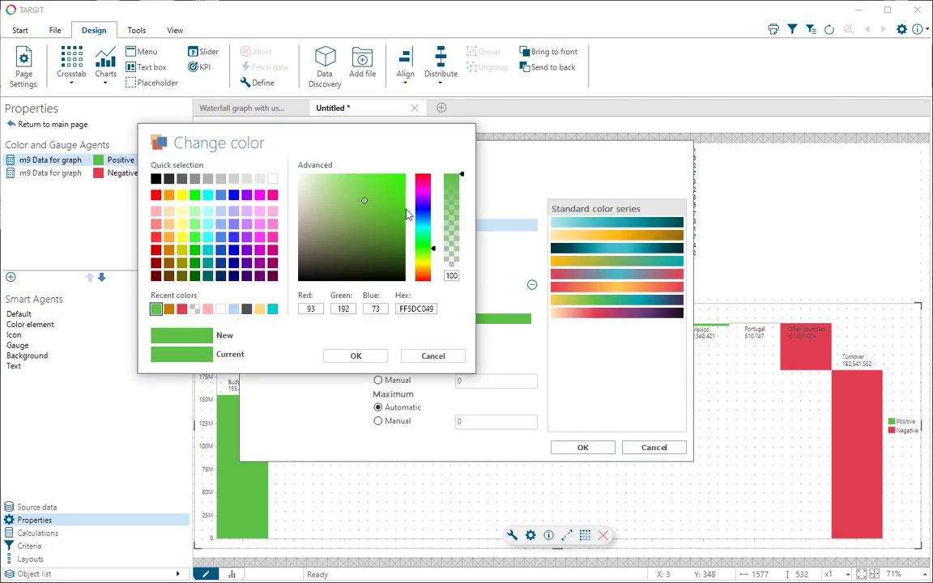
{"action": "left_click", "coordinate": [320, 187]}
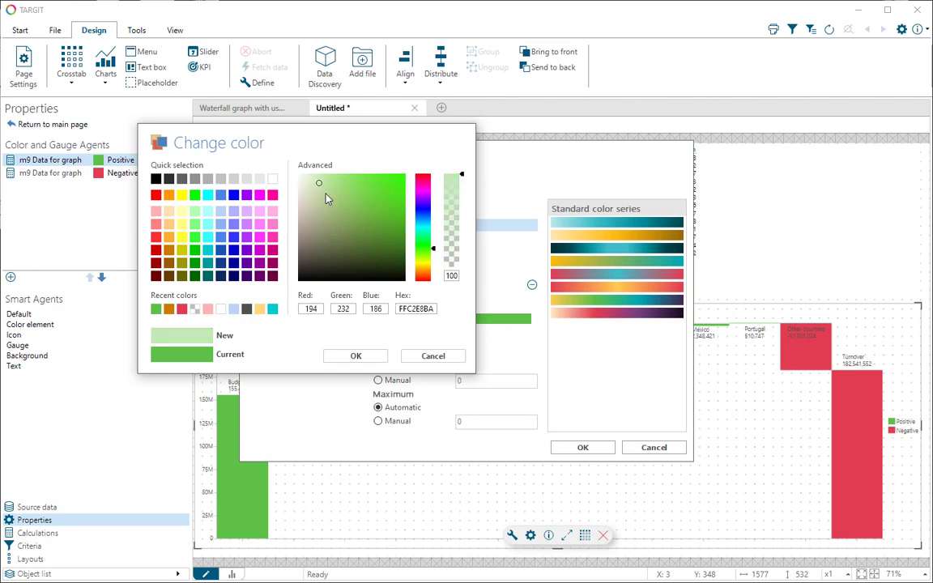
{"action": "left_click", "coordinate": [356, 355]}
{"action": "left_click", "coordinate": [564, 448]}
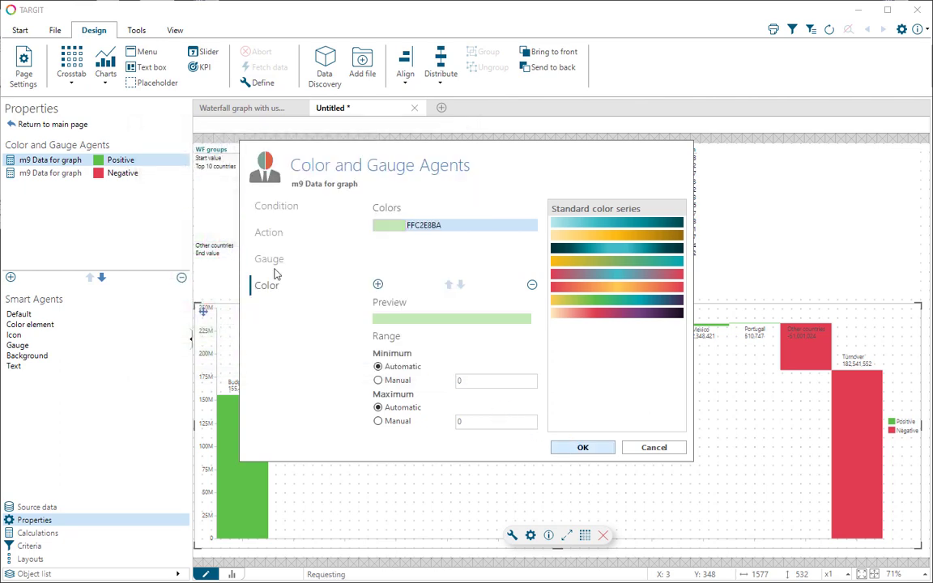
Change the Negative agent's color to light red FFE8BBC1.
{"action": "double_click", "coordinate": [119, 174]}
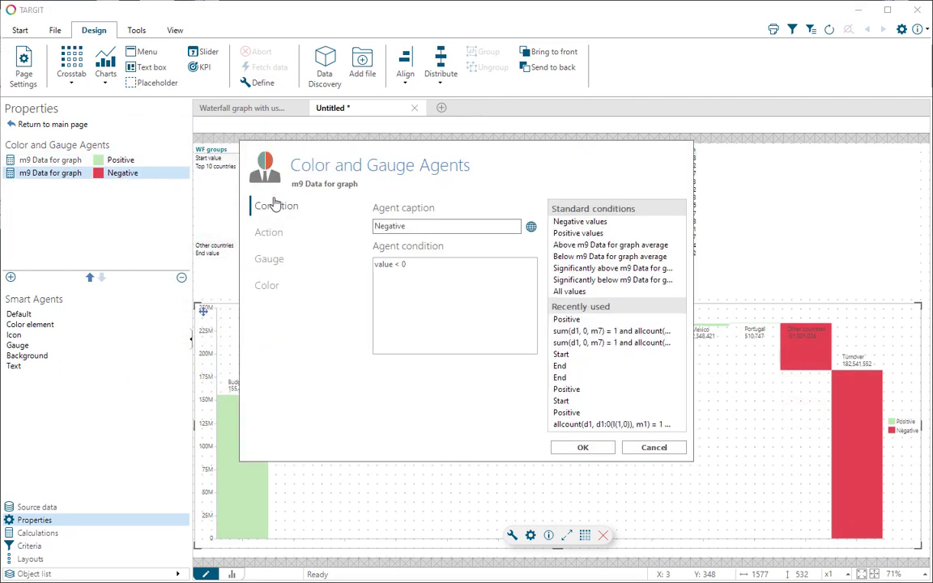
{"action": "left_click", "coordinate": [271, 286]}
{"action": "left_click", "coordinate": [379, 225]}
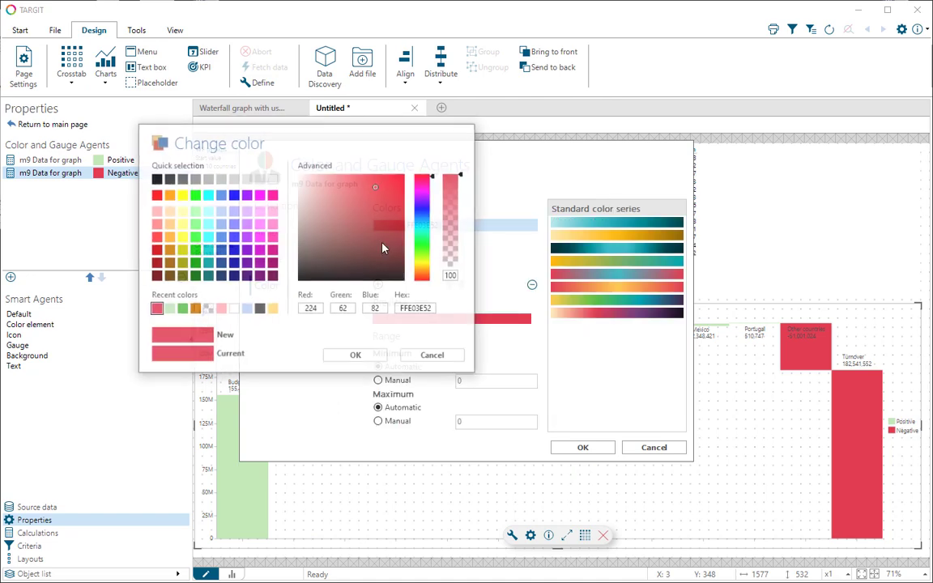
{"action": "left_click", "coordinate": [319, 183]}
{"action": "left_click", "coordinate": [358, 357]}
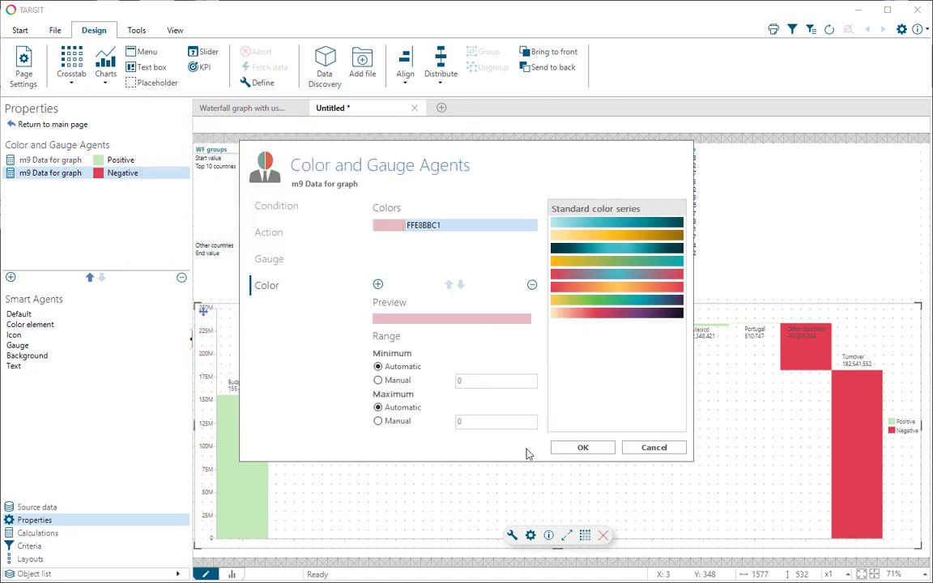
{"action": "left_click", "coordinate": [576, 447]}
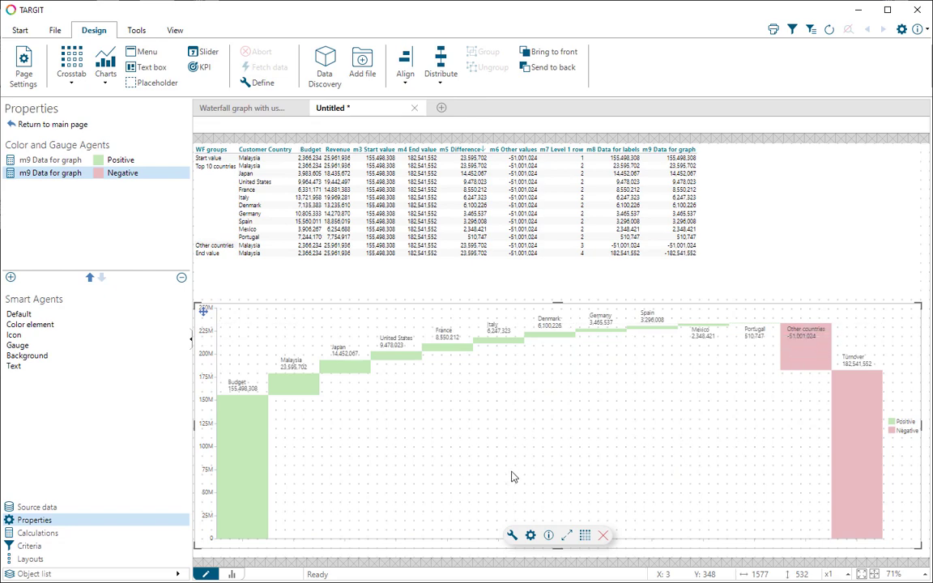
Change the Positive agent's caption to Increase.
{"action": "double_click", "coordinate": [118, 161]}
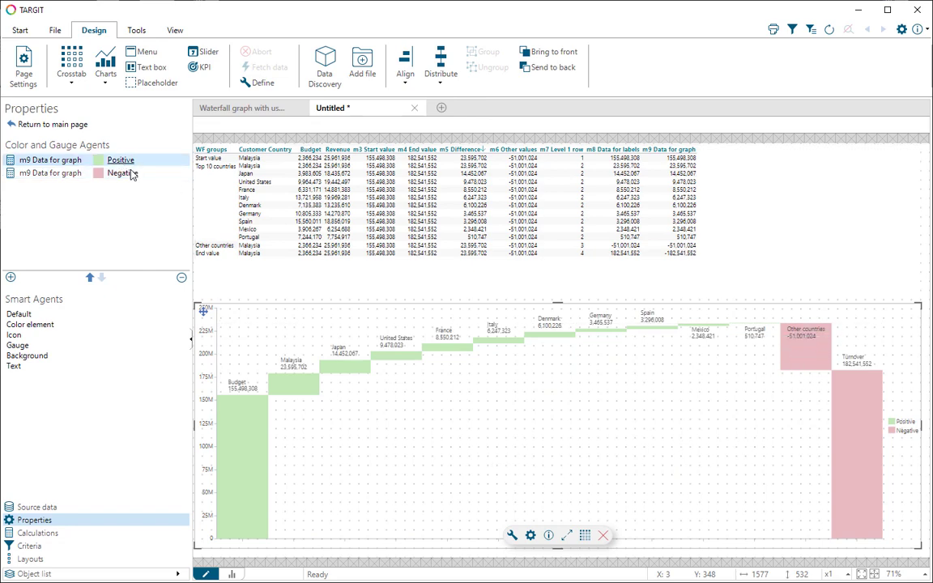
{"action": "double_click", "coordinate": [408, 232]}
{"action": "key", "text": "BackSpace"}
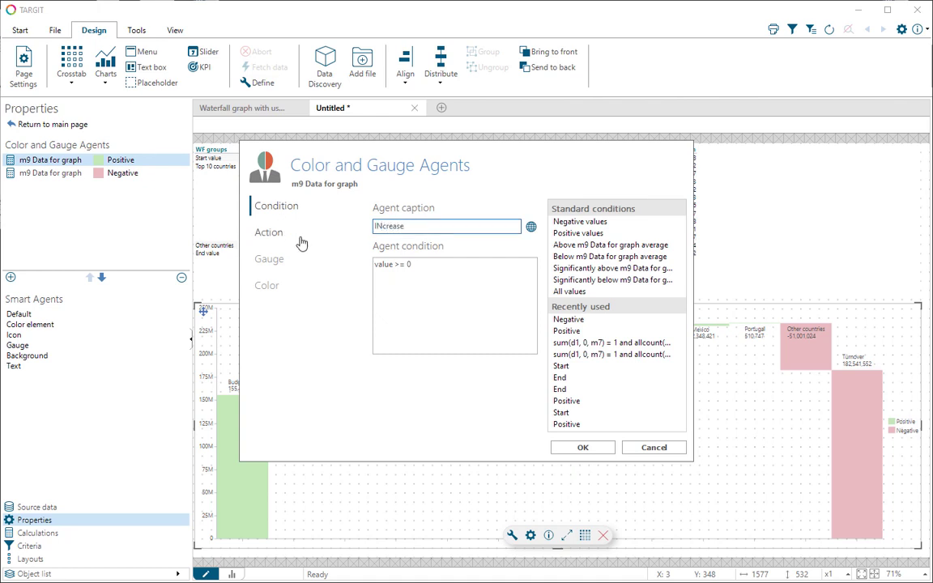
{"action": "key", "text": "BackSpace"}
{"action": "type", "text": "n"}
{"action": "left_click", "coordinate": [582, 448]}
Change the Negative agent's caption to Decrease.
{"action": "left_click", "coordinate": [125, 173]}
{"action": "double_click", "coordinate": [126, 177]}
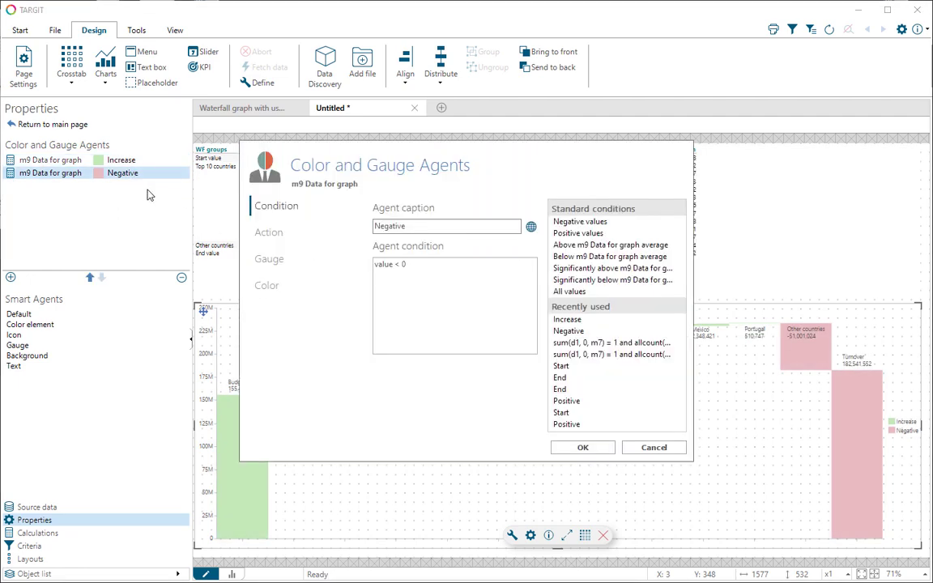
{"action": "left_click_drag", "start_coordinate": [478, 226], "coordinate": [313, 241]}
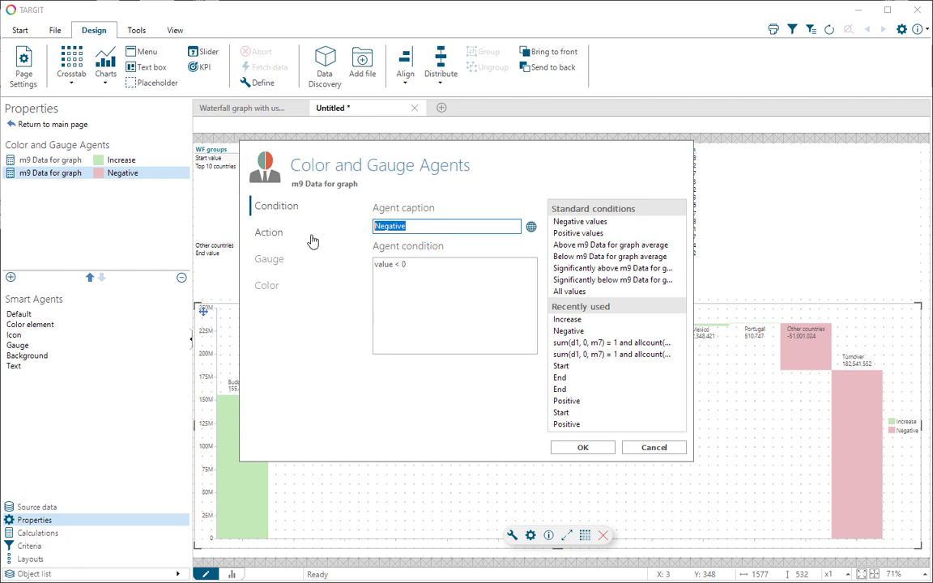
{"action": "type", "text": "Decrease"}
{"action": "left_click_drag", "start_coordinate": [387, 225], "coordinate": [392, 226]}
{"action": "left_click", "coordinate": [597, 448]}
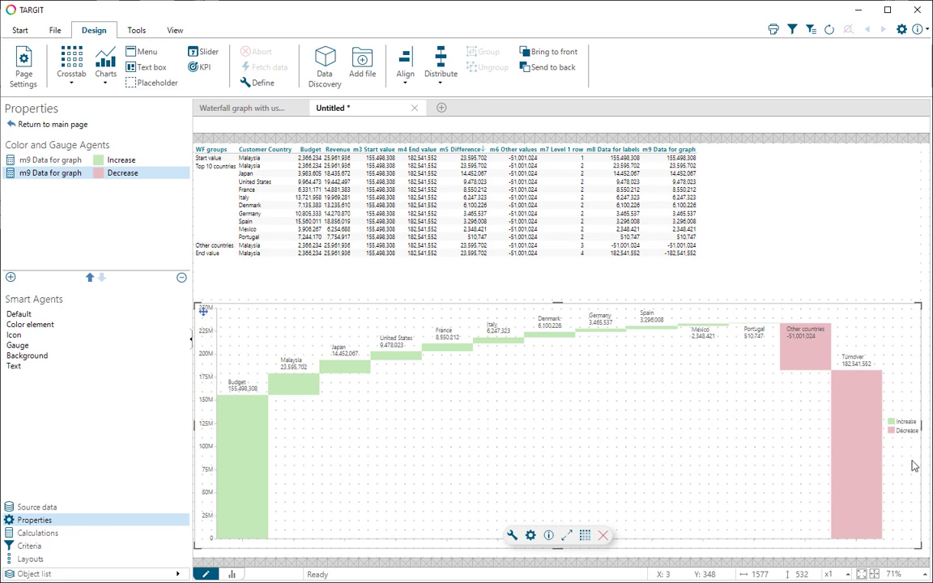
Add a third color agent on m9 Data for graph with the condition sum(d1,0,m7)=1.
{"action": "mouse_move", "coordinate": [258, 462]}
{"action": "left_click", "coordinate": [11, 280]}
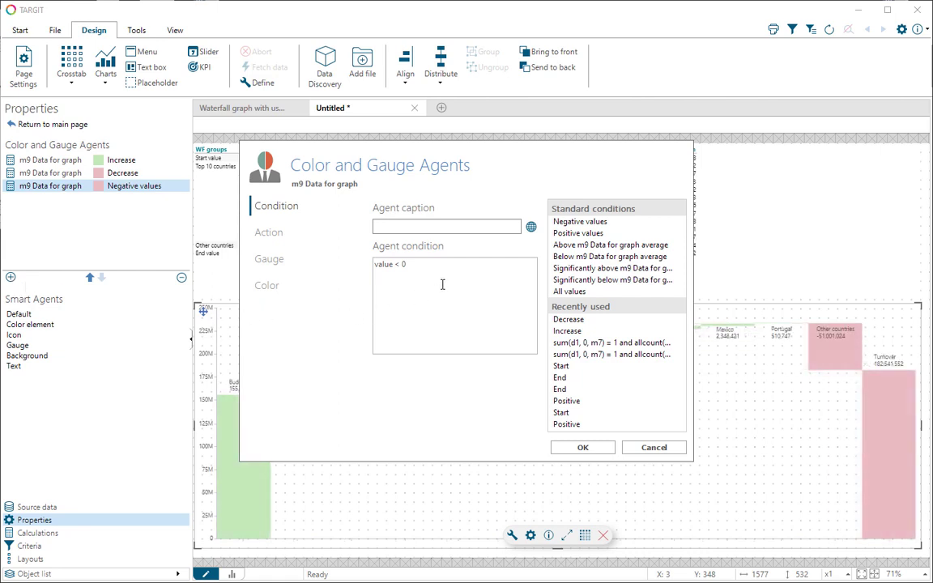
{"action": "left_click_drag", "start_coordinate": [421, 269], "coordinate": [336, 269]}
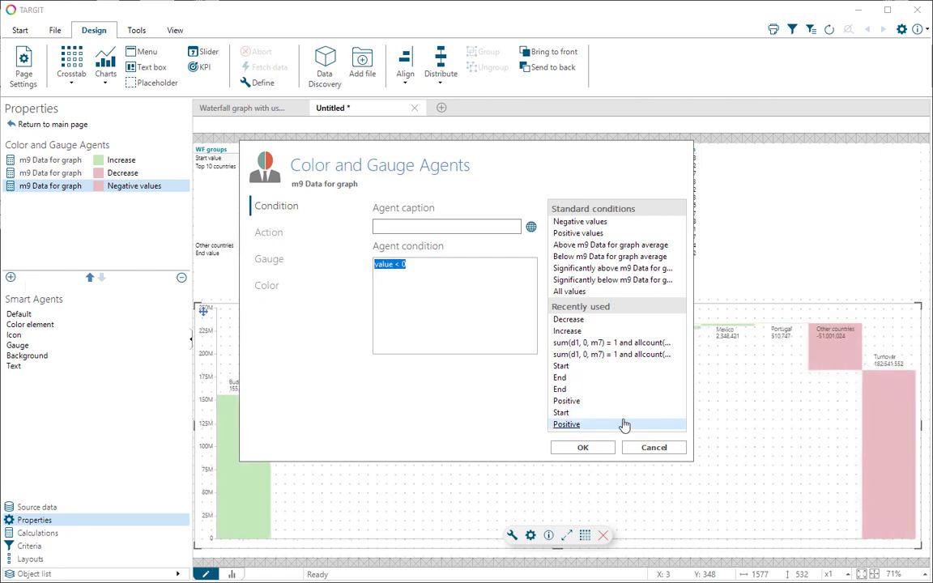
{"action": "type", "text": "s"}
{"action": "type", "text": "um(d1,0,m7)=1"}
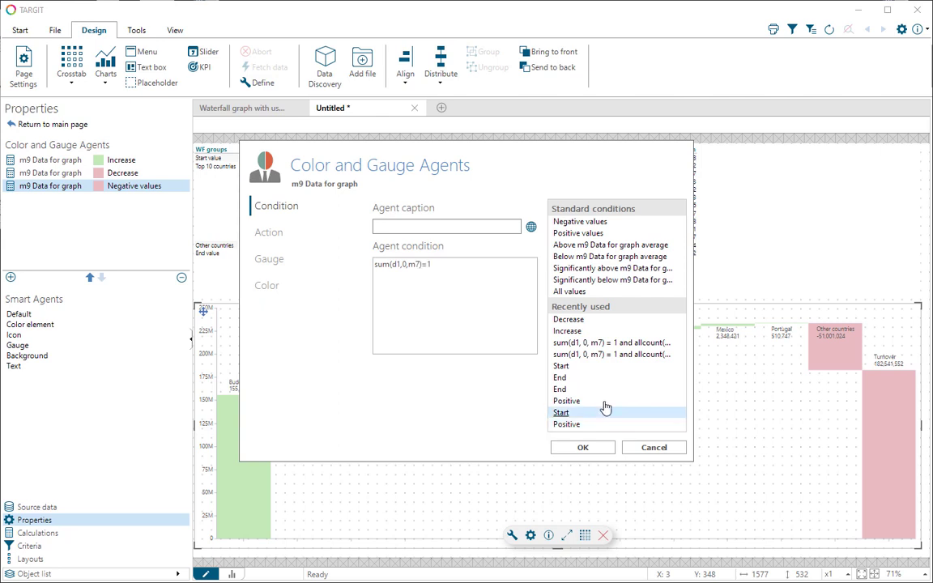
Set the new agent's color to light orange FFFFCC80 and apply the agent.
{"action": "left_click", "coordinate": [271, 291]}
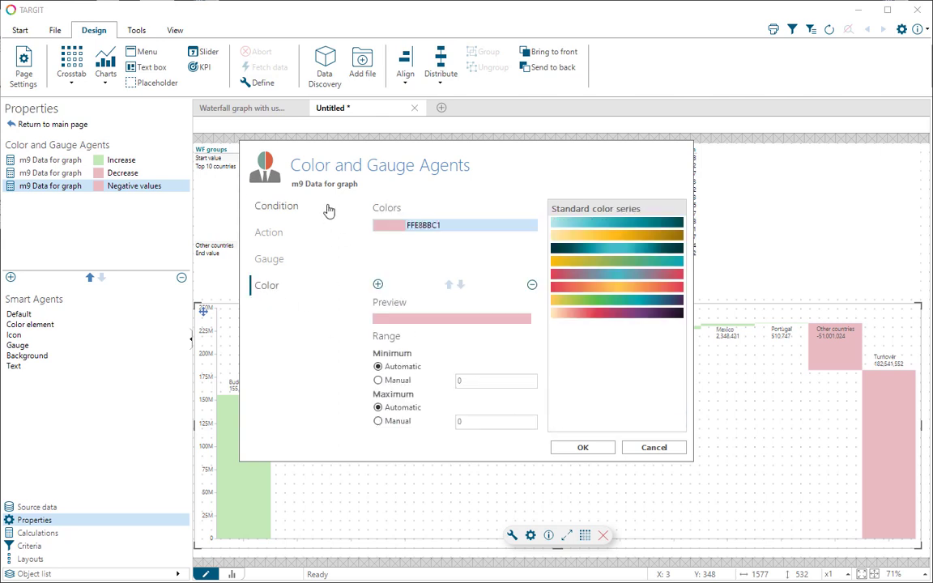
{"action": "left_click", "coordinate": [387, 225]}
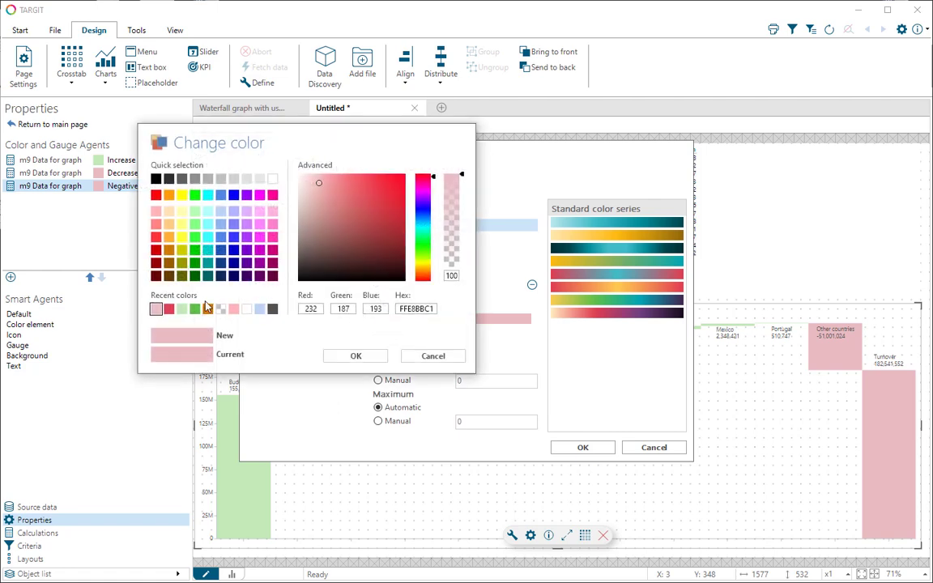
{"action": "left_click", "coordinate": [168, 223]}
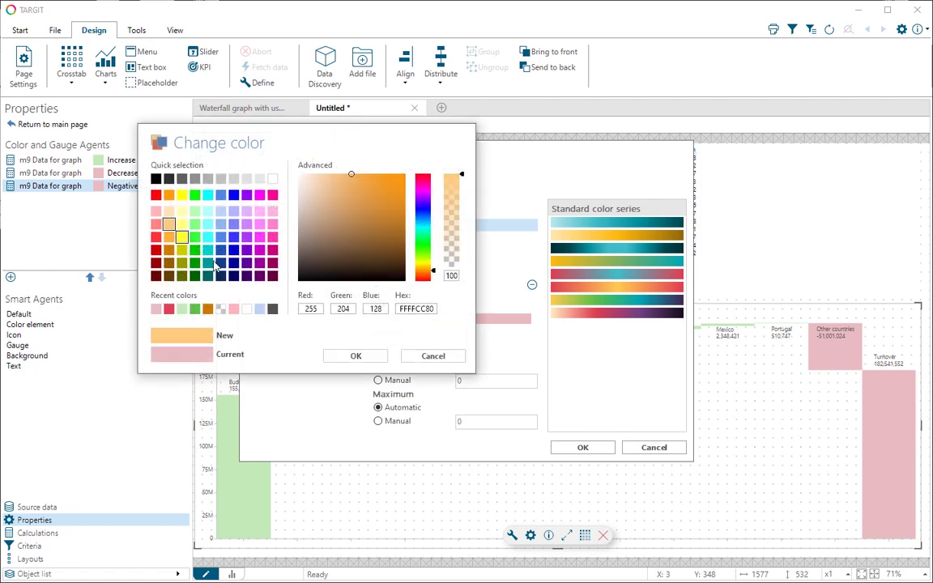
{"action": "left_click", "coordinate": [355, 356]}
{"action": "left_click", "coordinate": [581, 447]}
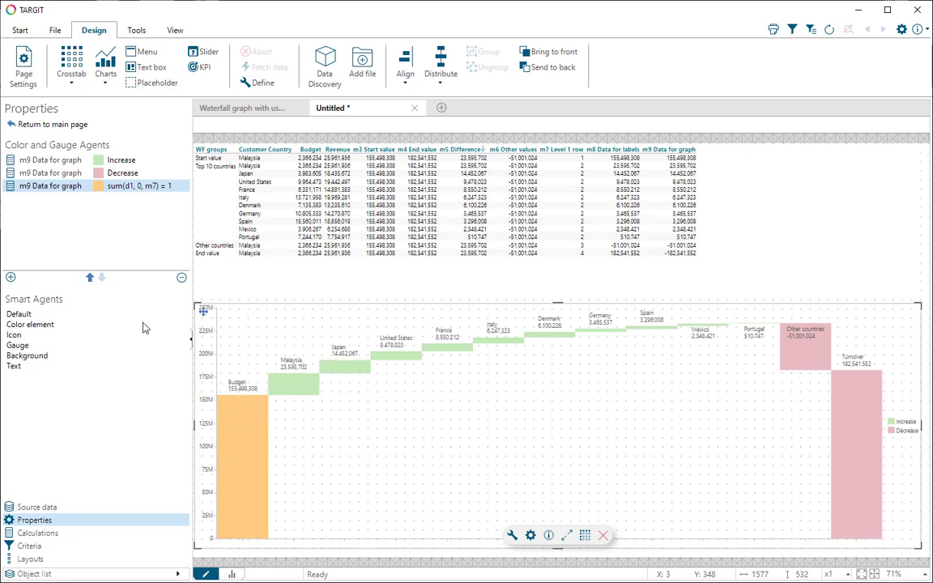
Caption the orange agent Budget and move it to first place, ahead of Increase and Decrease.
{"action": "left_click", "coordinate": [134, 187]}
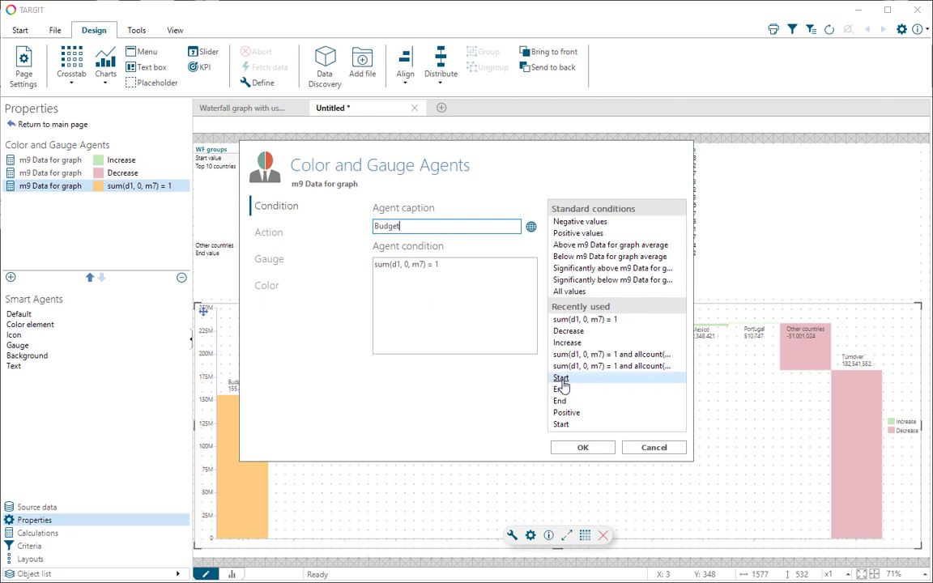
{"action": "left_click", "coordinate": [581, 449]}
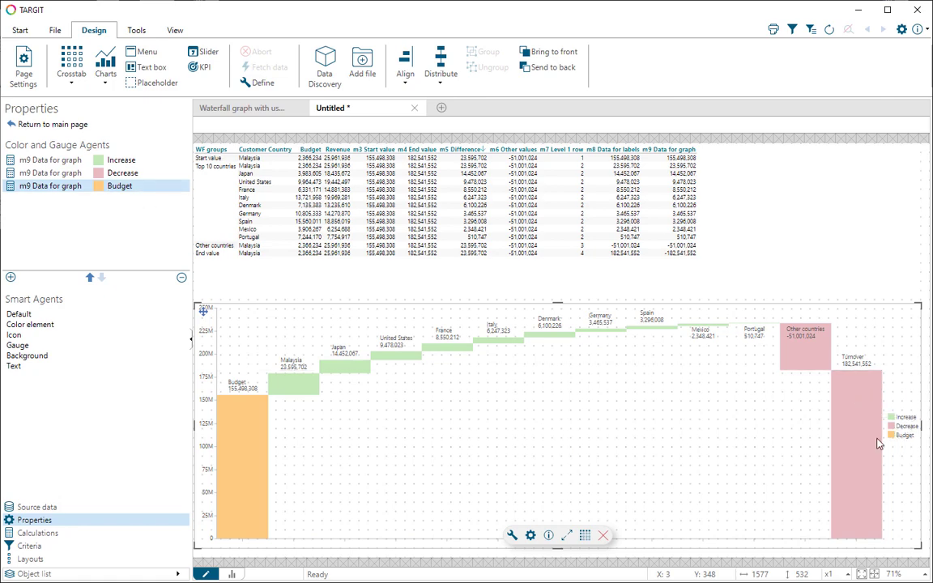
{"action": "left_click", "coordinate": [91, 279]}
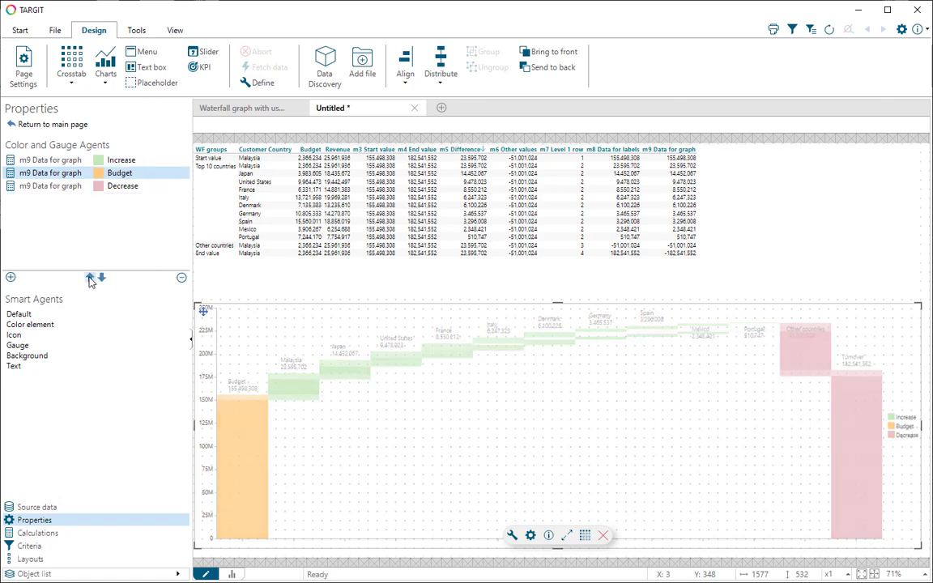
{"action": "left_click", "coordinate": [90, 278]}
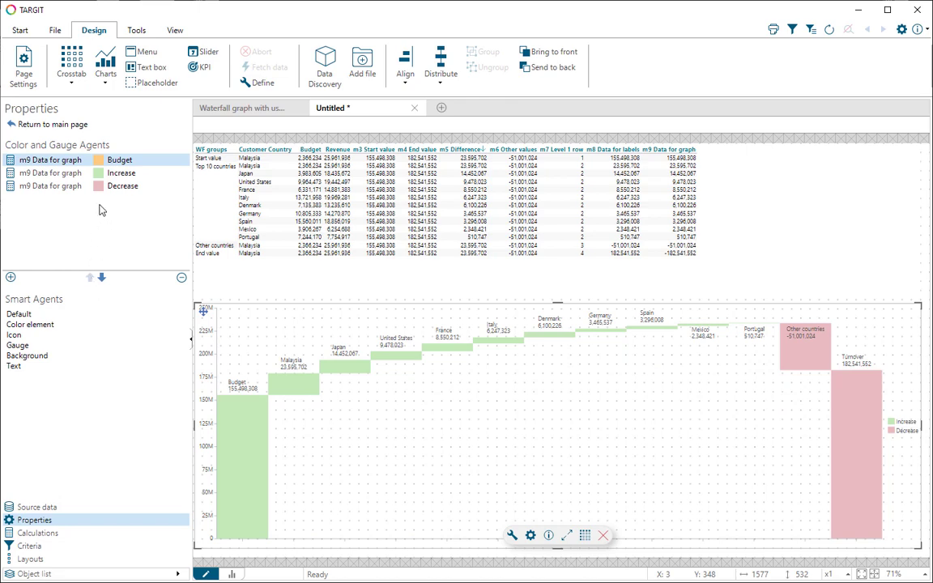
Extend the Increase agent's condition value >= 0 with an additional and clause that uses a sum expression.
{"action": "mouse_move", "coordinate": [240, 442]}
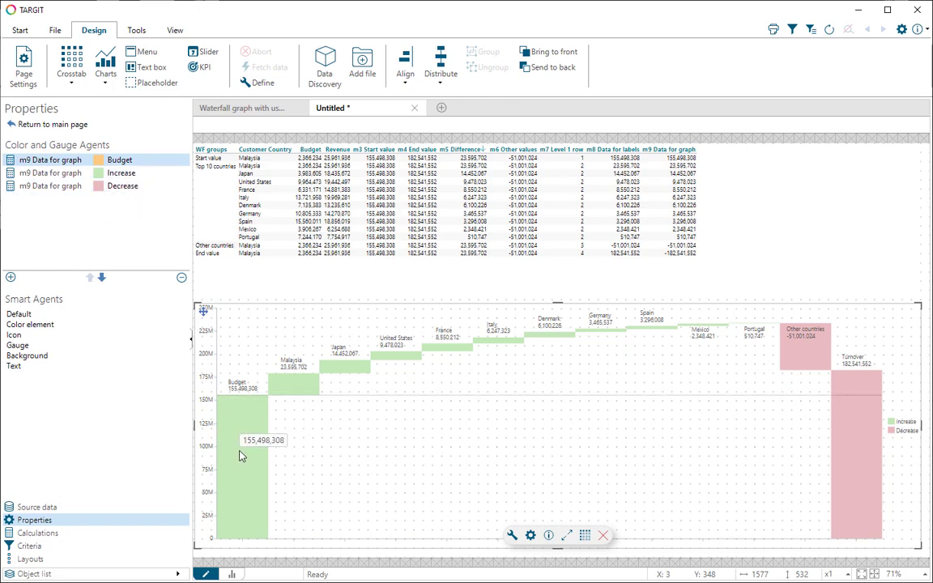
{"action": "double_click", "coordinate": [120, 175]}
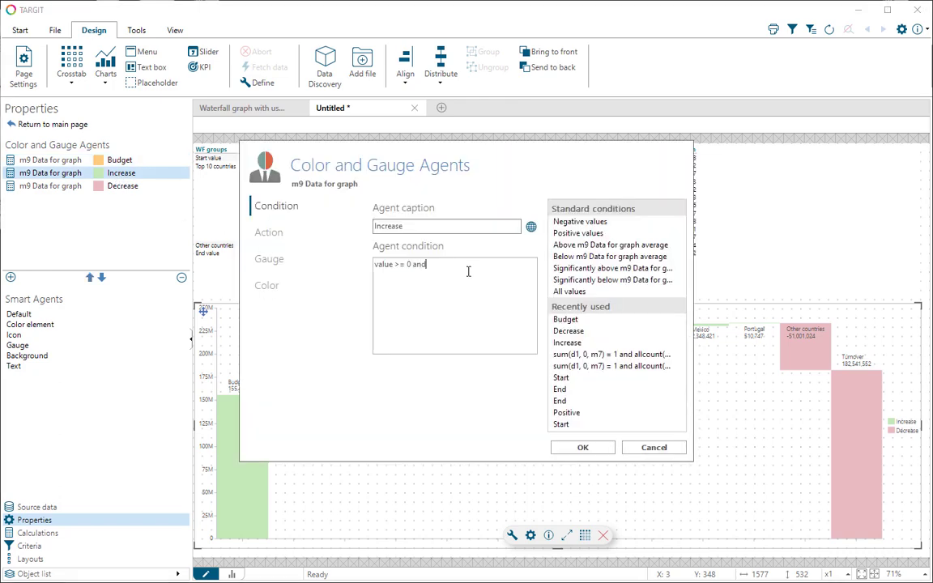
{"action": "type", "text": "and sum("}
{"action": "left_click", "coordinate": [577, 448]}
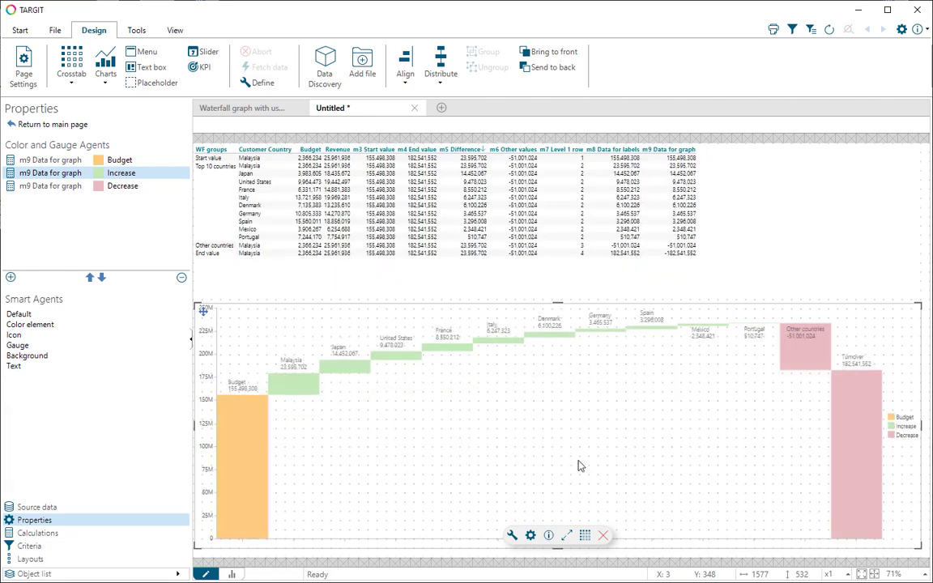
Add a new color agent on m9 Data for graph based on the Budget agent and set its color to dark orange FFCC7A00.
{"action": "left_click", "coordinate": [51, 160]}
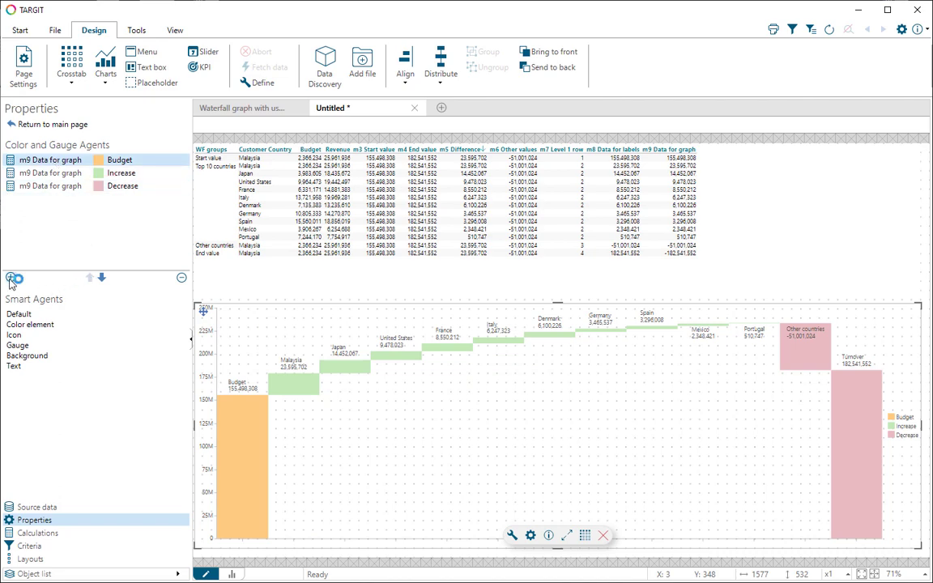
{"action": "left_click", "coordinate": [11, 277]}
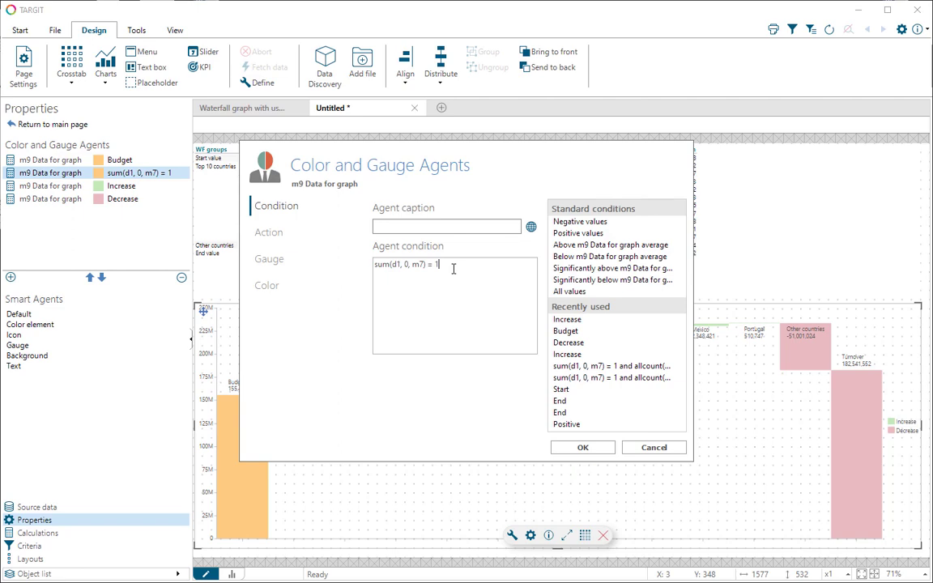
{"action": "left_click", "coordinate": [264, 286]}
{"action": "left_click", "coordinate": [397, 227]}
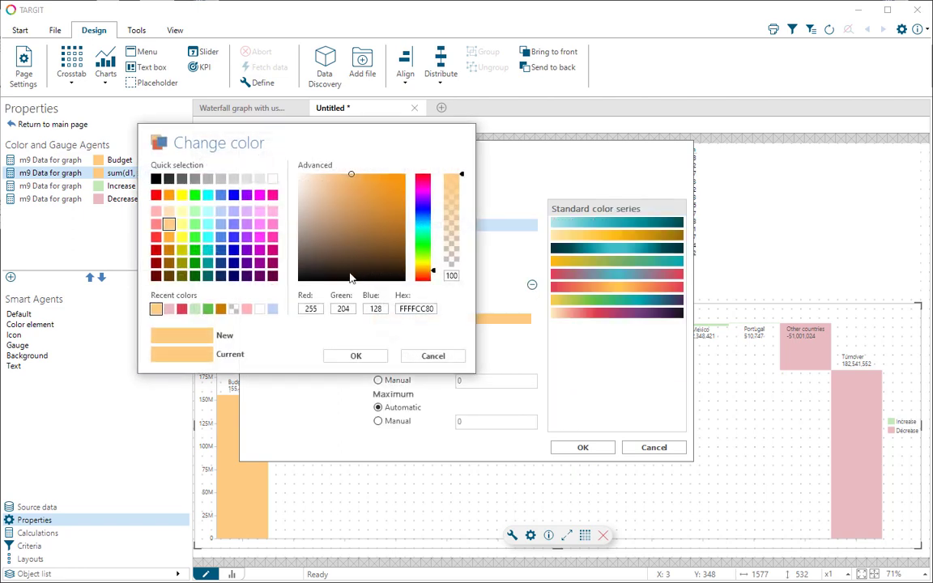
{"action": "left_click", "coordinate": [169, 249]}
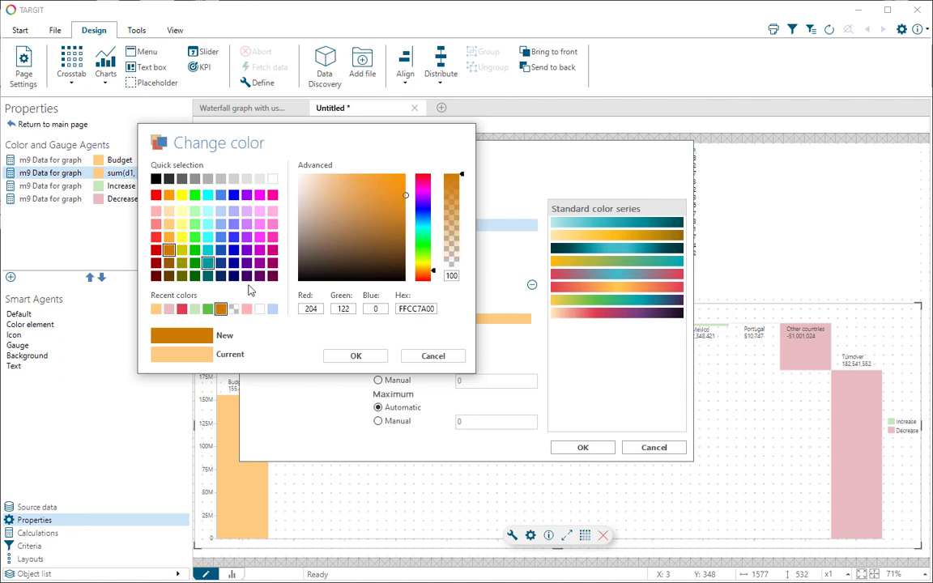
{"action": "left_click", "coordinate": [355, 355]}
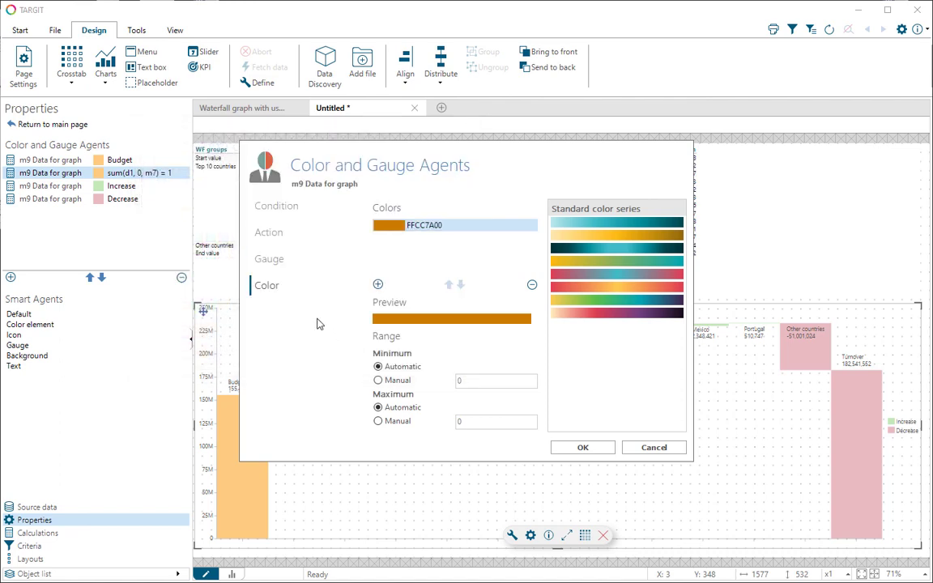
Caption the dark orange agent Turnover with the condition sum(d1, 0, m7) = 4 and move it to last place, after Decrease.
{"action": "left_click", "coordinate": [276, 209]}
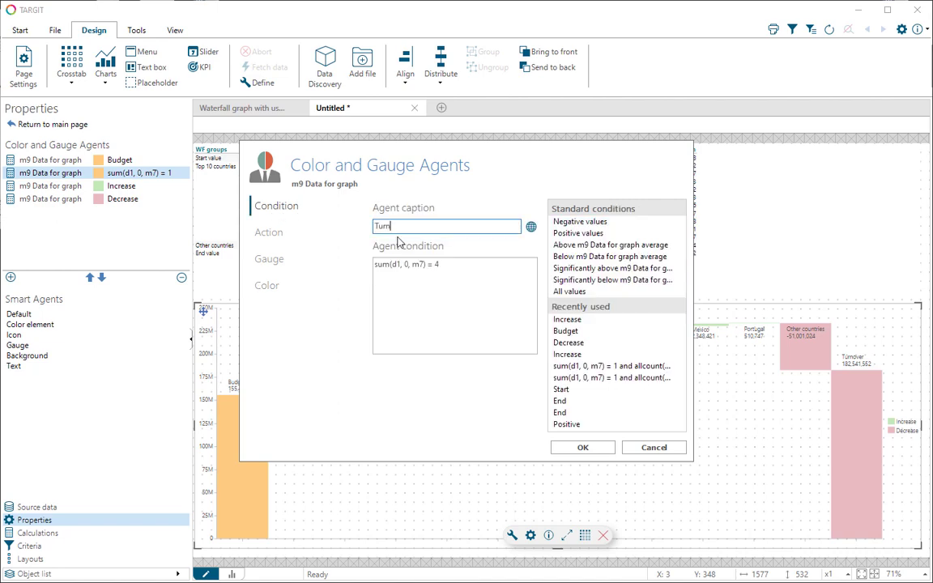
{"action": "left_click", "coordinate": [580, 450]}
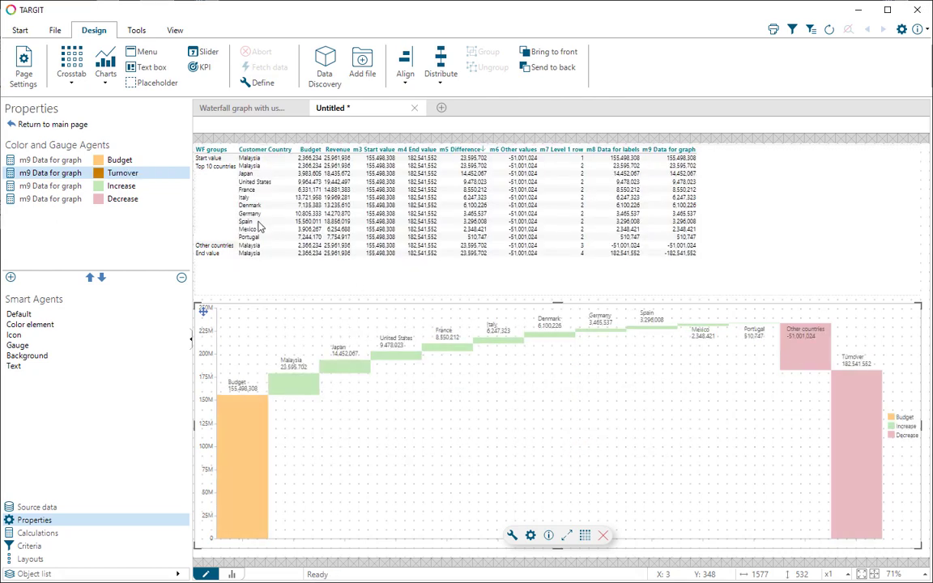
{"action": "left_click", "coordinate": [101, 278]}
{"action": "left_click", "coordinate": [101, 278]}
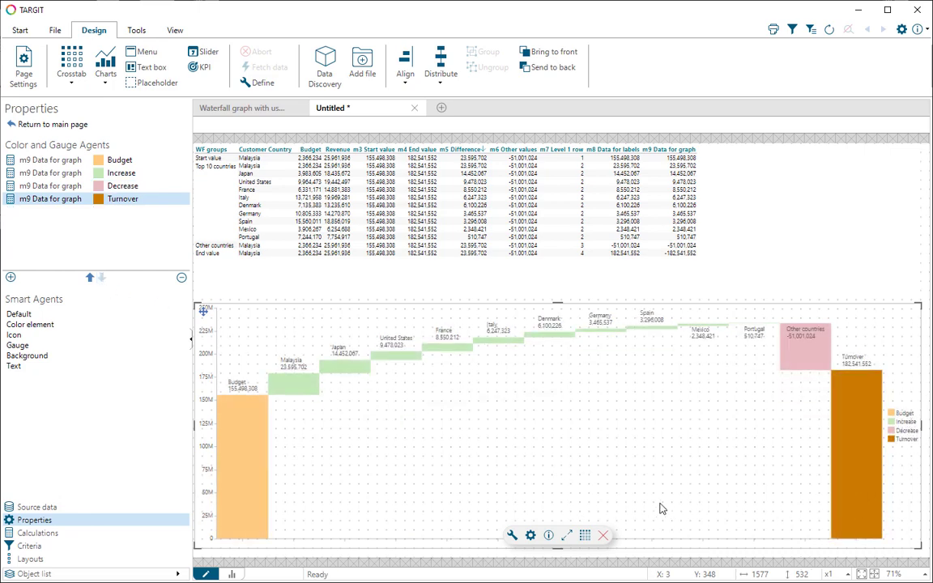
Place the waterfall chart's legend at the top of the chart and show the document in presentation view.
{"action": "left_click", "coordinate": [530, 535]}
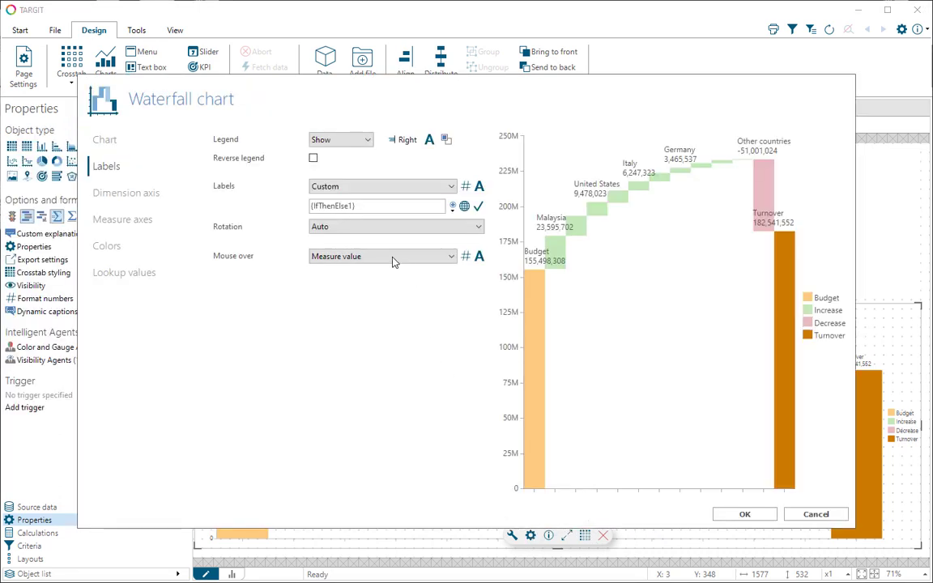
{"action": "left_click", "coordinate": [400, 141]}
{"action": "left_click", "coordinate": [401, 158]}
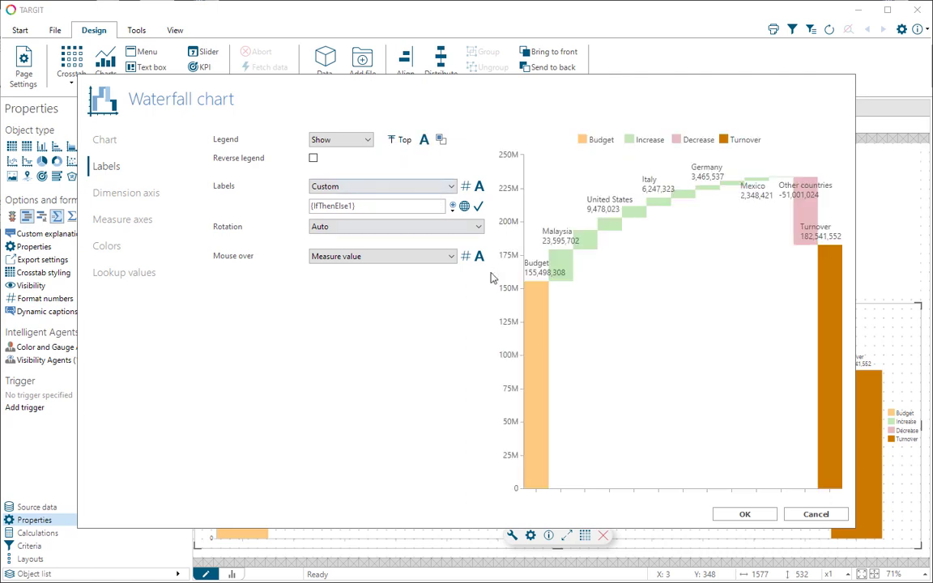
{"action": "left_click", "coordinate": [741, 514]}
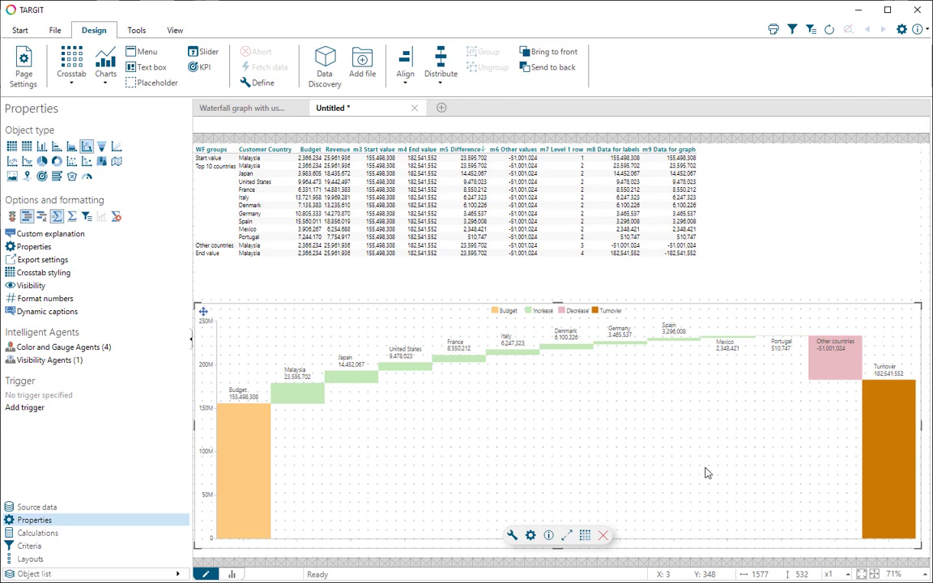
{"action": "key", "text": "F12"}
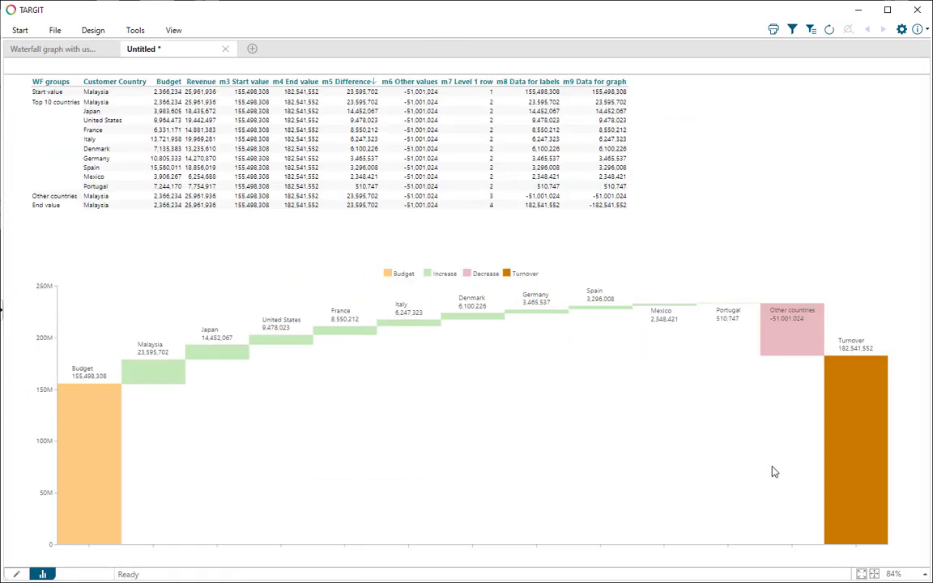